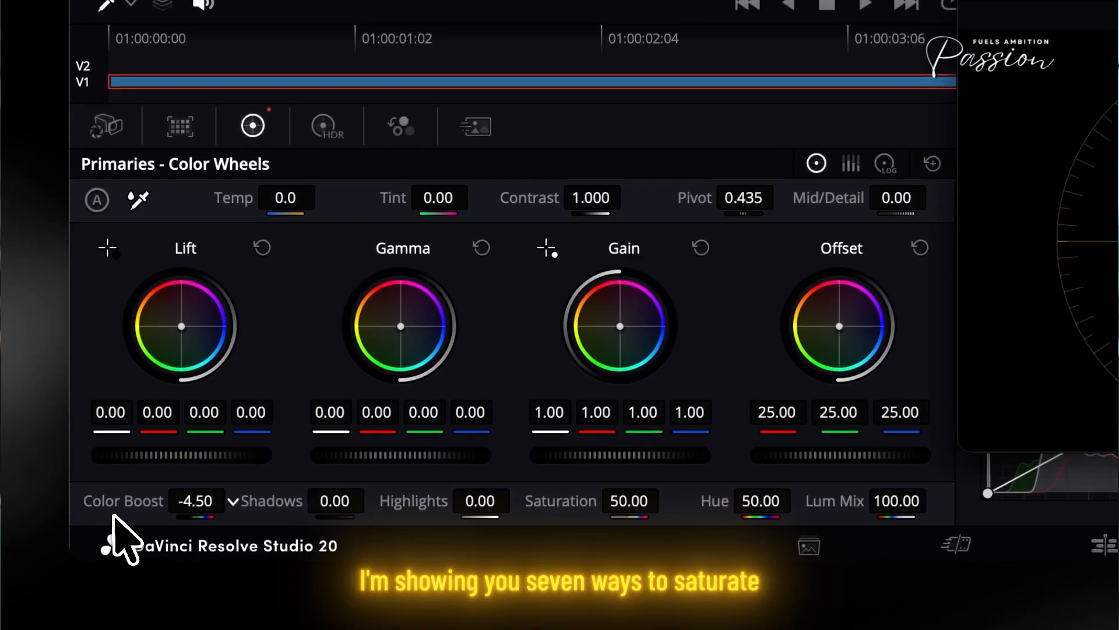
- Try raising the global saturation in the HDR color wheels and adjusting the blue channel of the RGB Mixer's blue output
{"action": "left_click", "coordinate": [313, 155]}
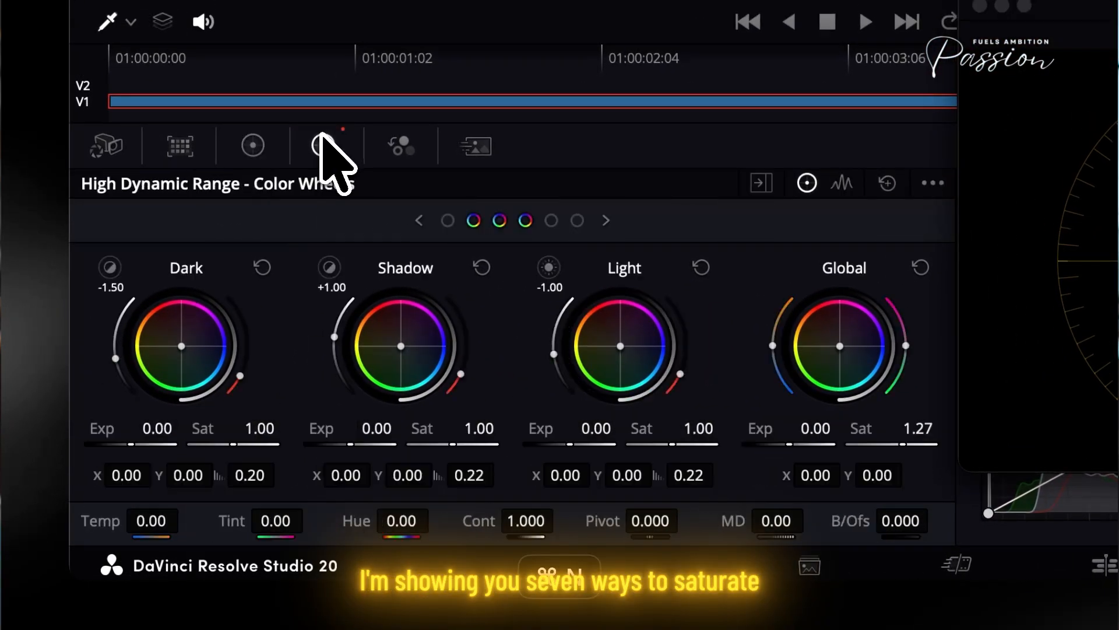
{"action": "left_click_drag", "start_coordinate": [898, 446], "coordinate": [837, 524]}
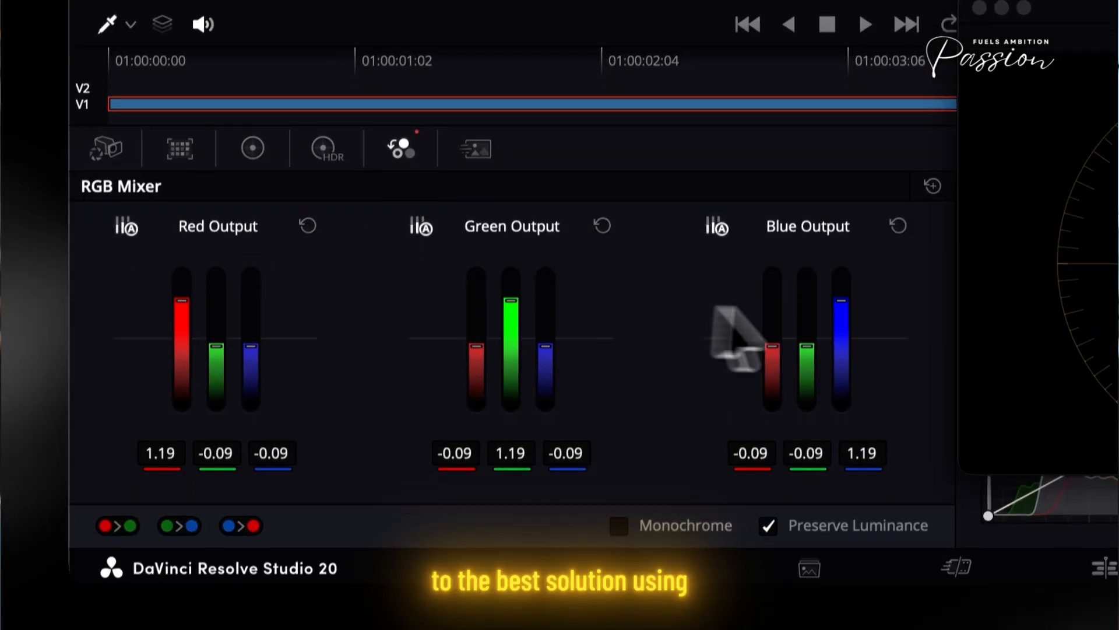
{"action": "left_click_drag", "start_coordinate": [841, 300], "coordinate": [847, 308]}
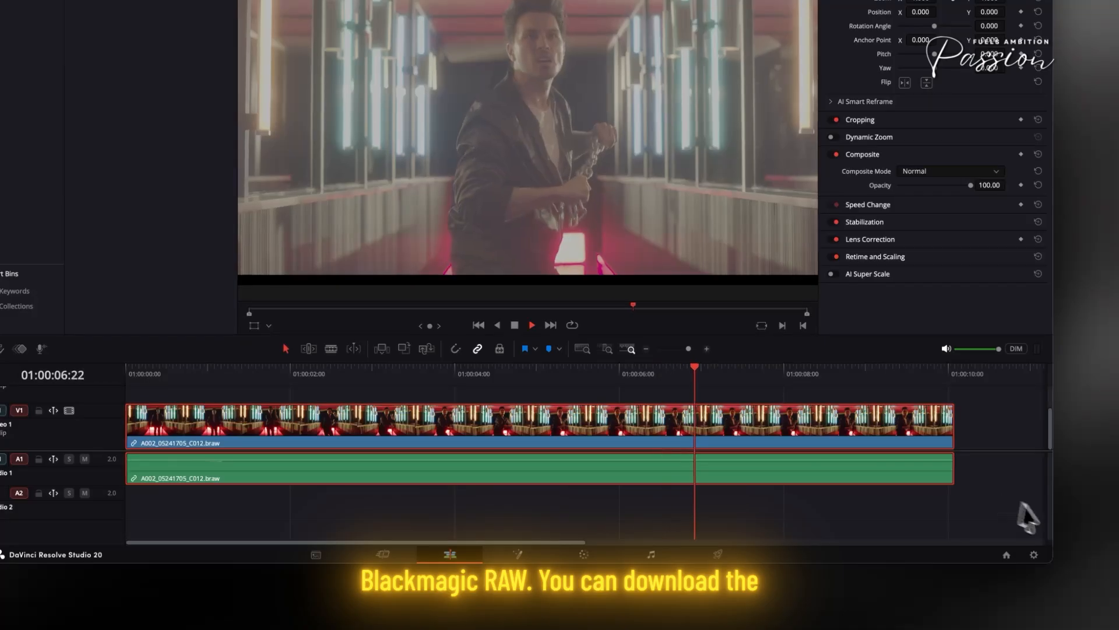
- Open the Color page and examine the Camera Raw decode source options for the Blackmagic RAW clip
{"action": "left_click", "coordinate": [584, 554]}
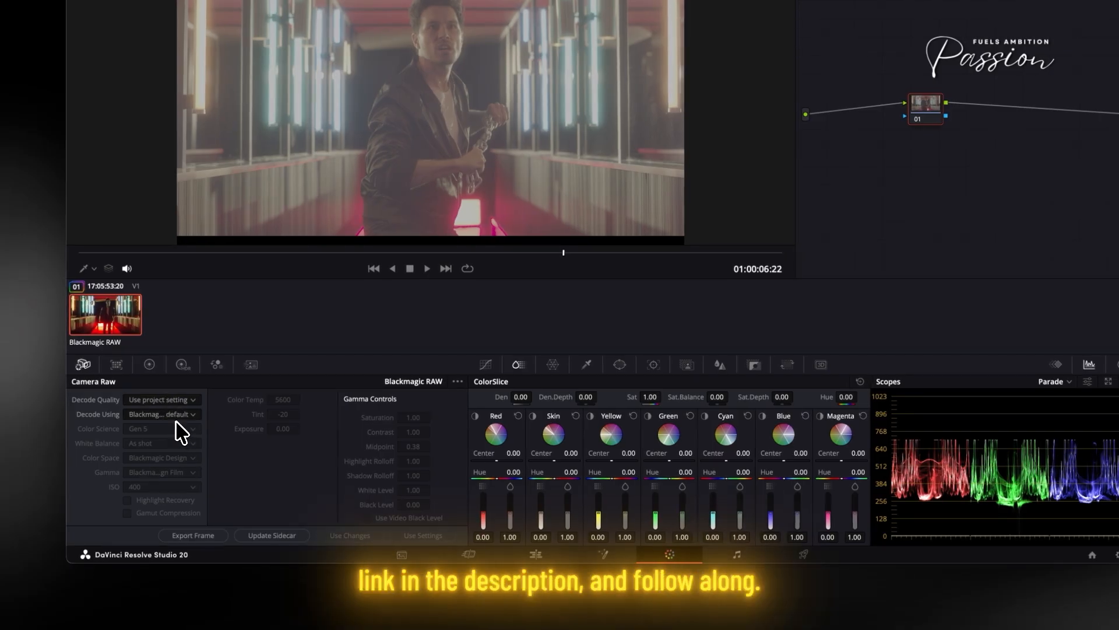
{"action": "left_click", "coordinate": [175, 419]}
{"action": "left_click", "coordinate": [174, 419]}
{"action": "left_click", "coordinate": [156, 415]}
{"action": "left_click", "coordinate": [155, 424]}
{"action": "left_click", "coordinate": [153, 411]}
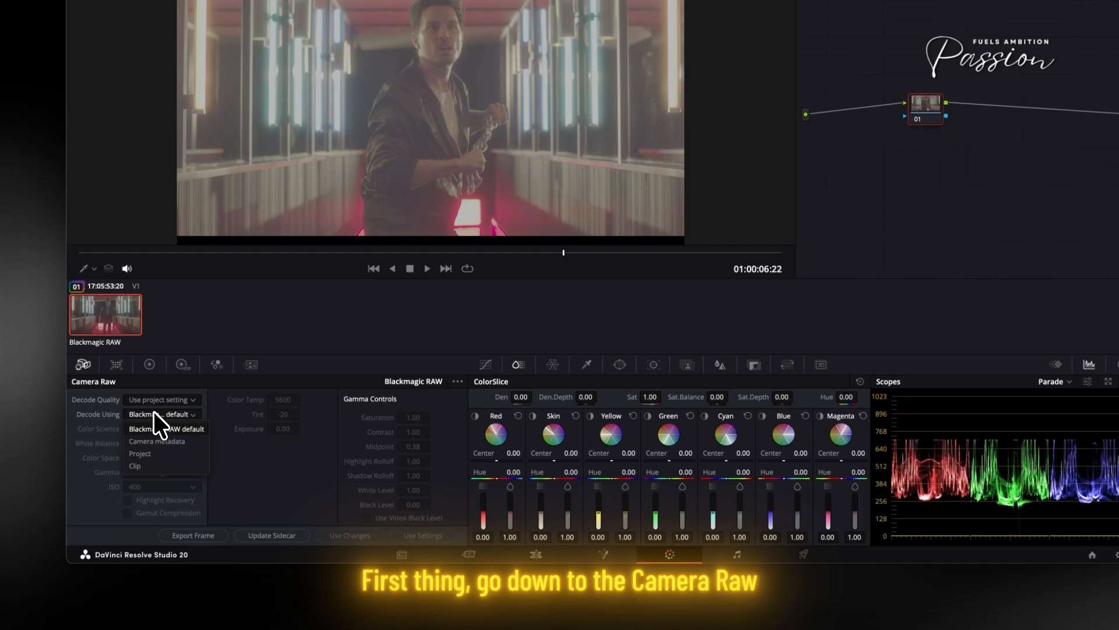
{"action": "left_click", "coordinate": [154, 411]}
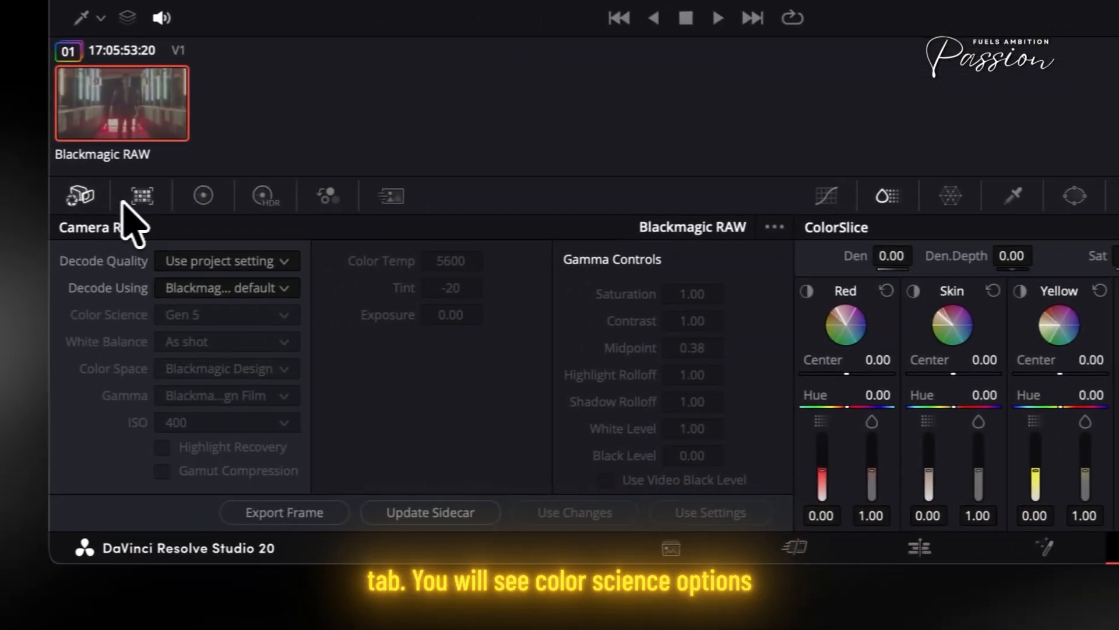
{"action": "left_click", "coordinate": [146, 240]}
{"action": "left_click", "coordinate": [108, 201]}
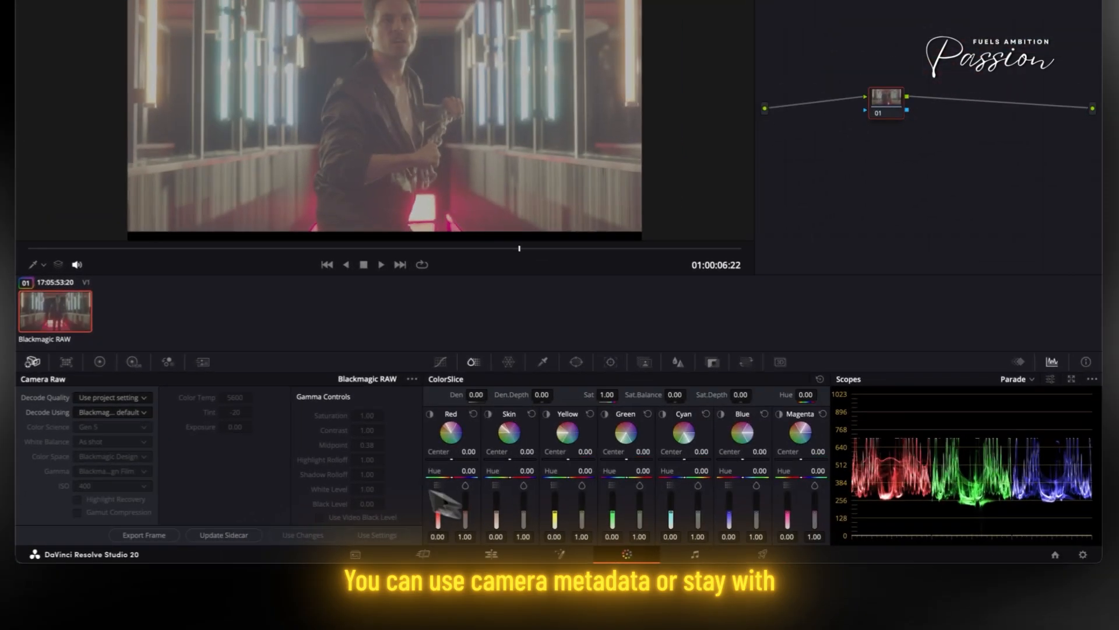
{"action": "left_click", "coordinate": [238, 286]}
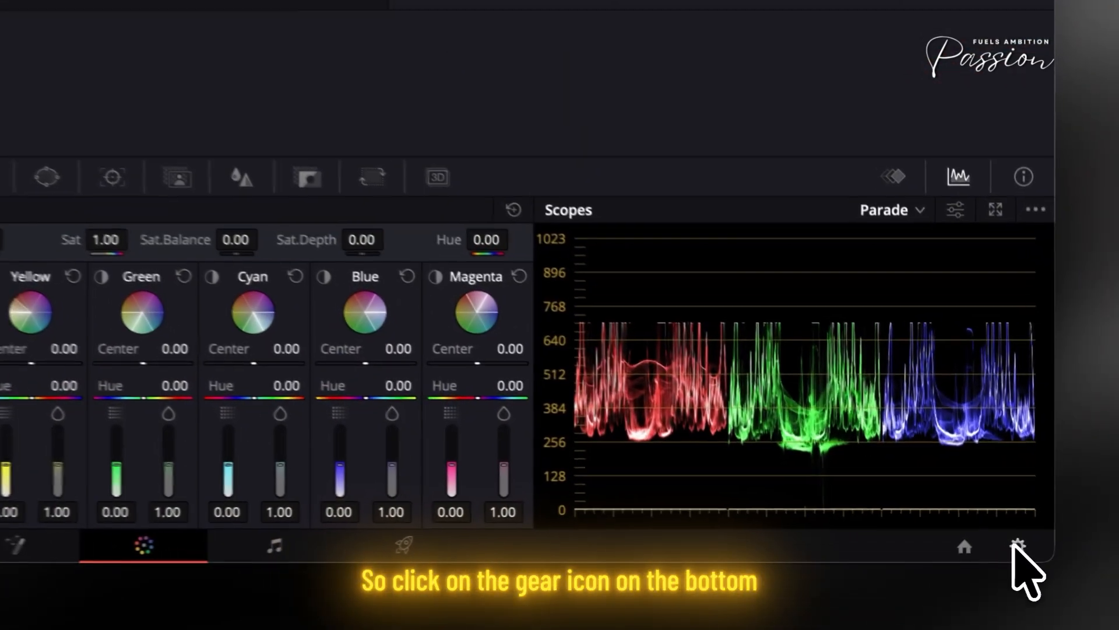
- Set the project's color science to DaVinci YRGB Color Managed in the color management settings
{"action": "left_click", "coordinate": [1115, 554]}
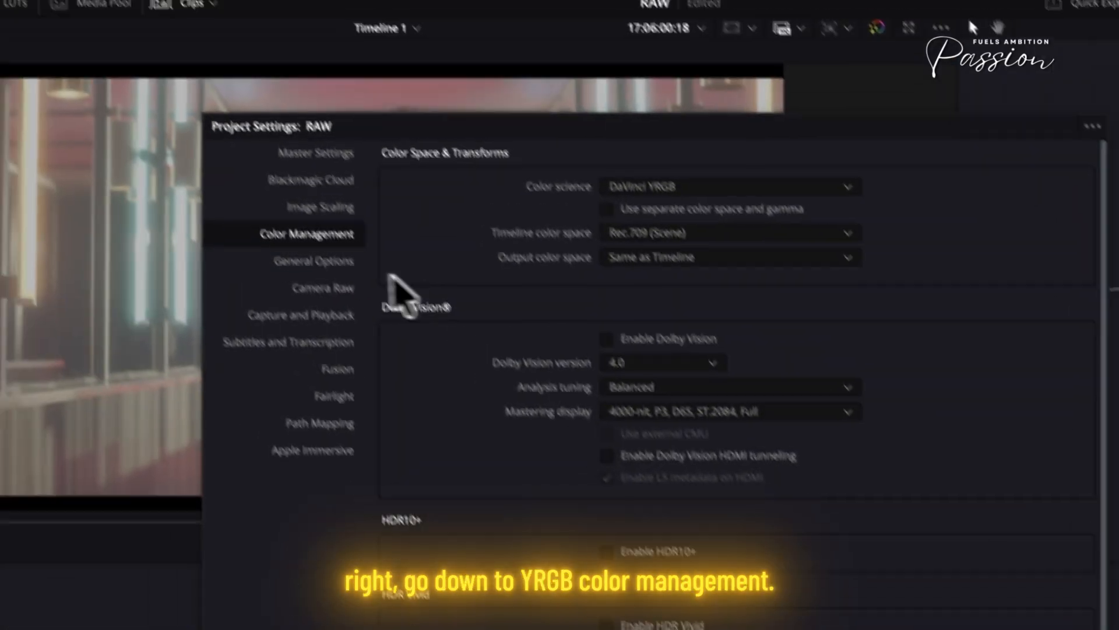
{"action": "left_click", "coordinate": [369, 289]}
{"action": "left_click", "coordinate": [379, 278]}
{"action": "left_click", "coordinate": [717, 225]}
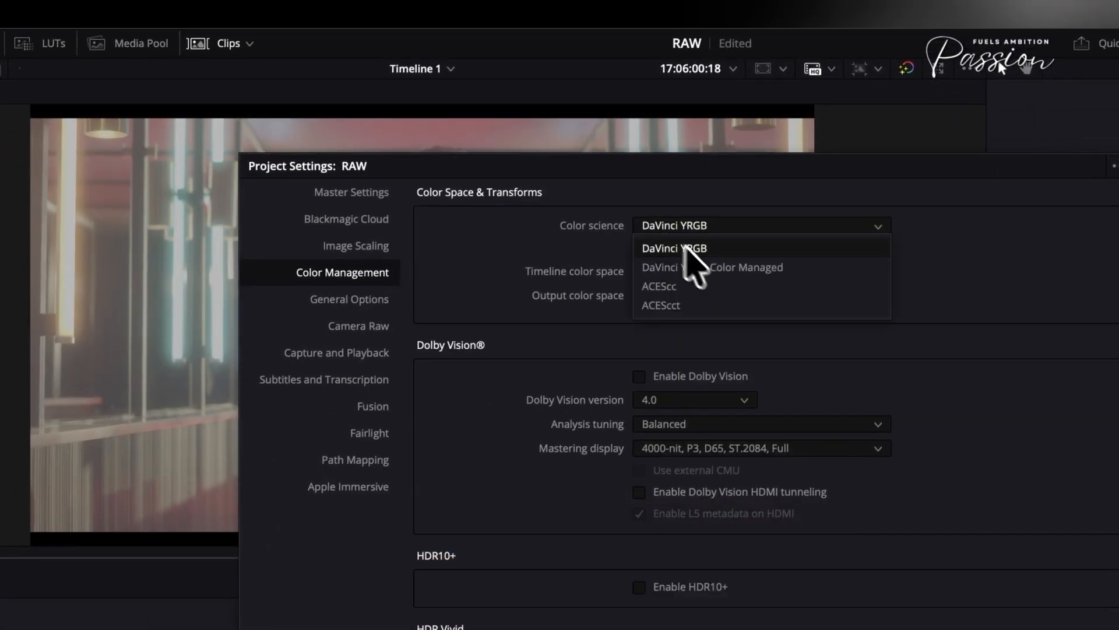
{"action": "left_click", "coordinate": [712, 267]}
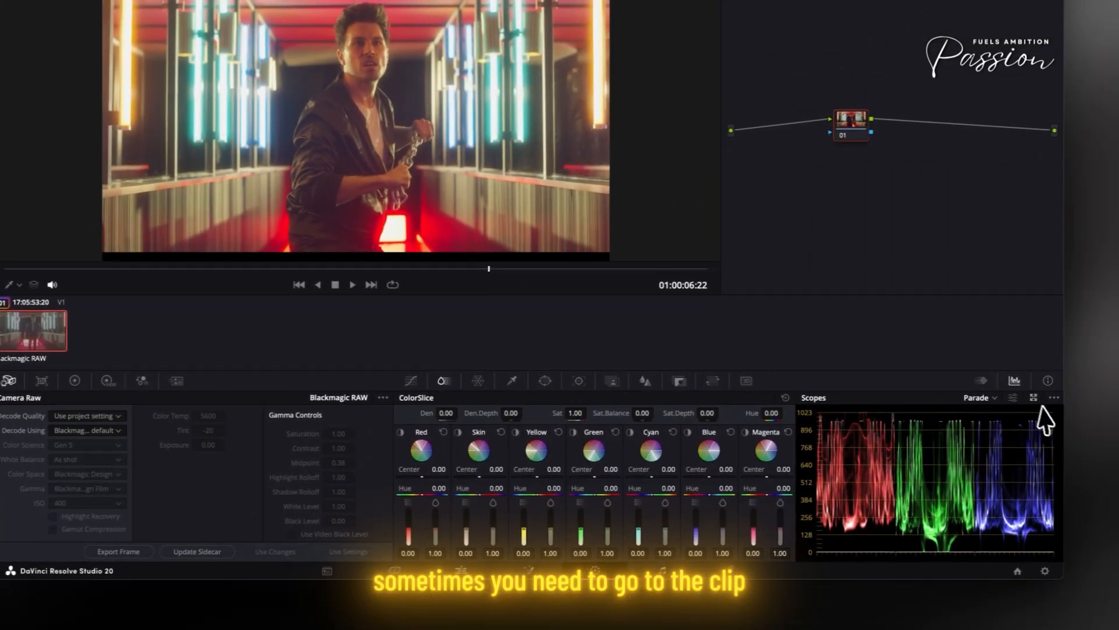
- Show the scopes in an expanded window, decode the RAW clip using Clip settings and lower its ISO to 250
{"action": "left_click", "coordinate": [1090, 396]}
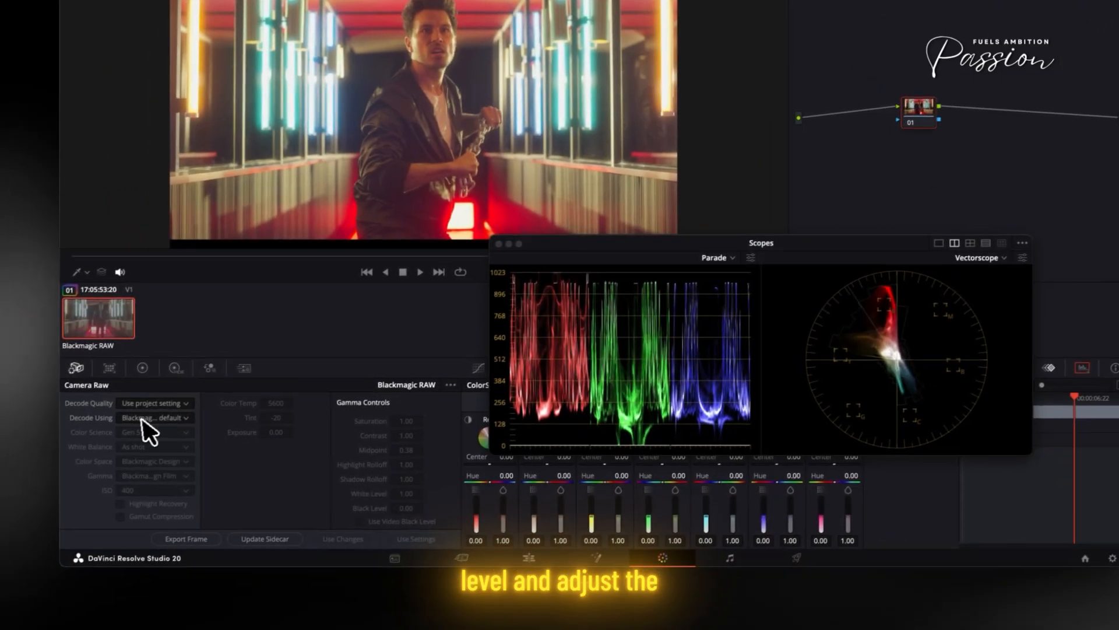
{"action": "left_click", "coordinate": [144, 418]}
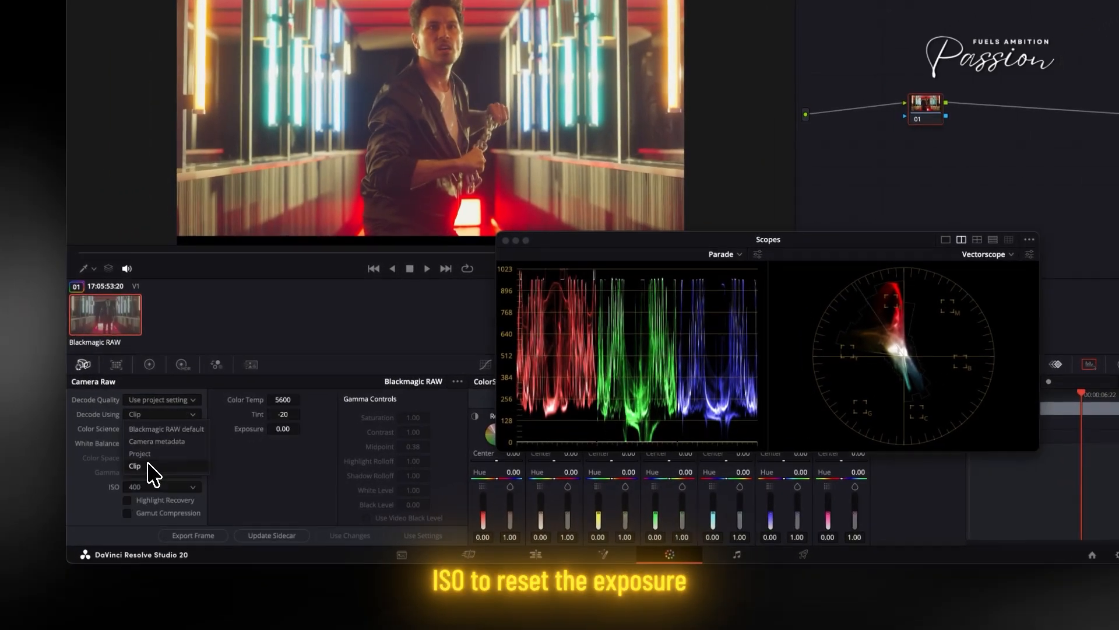
{"action": "left_click", "coordinate": [151, 467]}
{"action": "left_click", "coordinate": [154, 485]}
{"action": "left_click", "coordinate": [153, 414]}
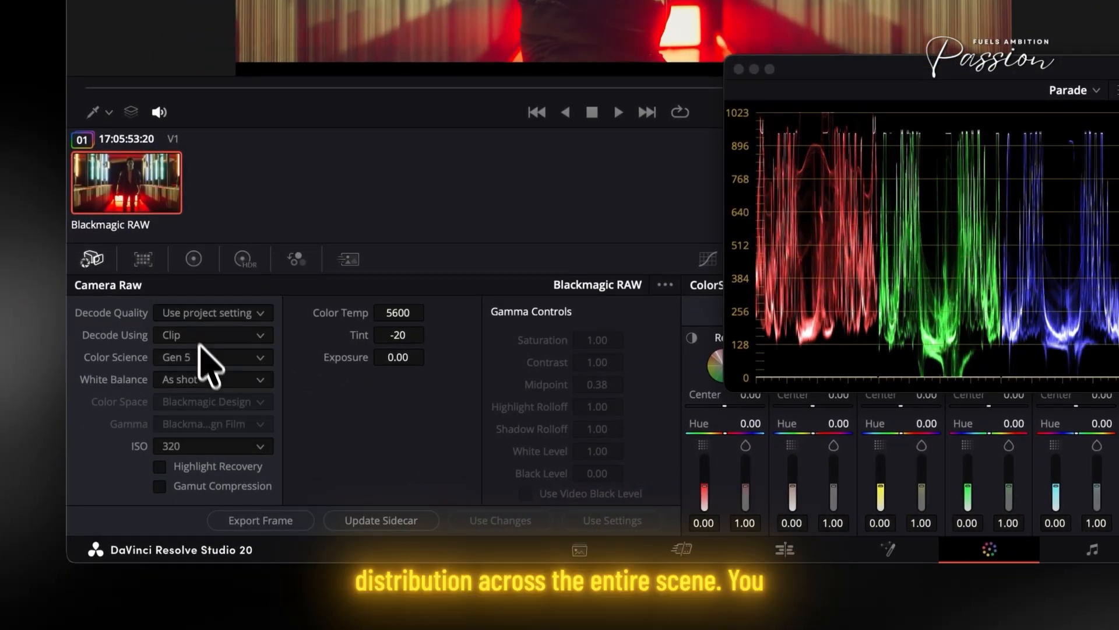
{"action": "left_click", "coordinate": [192, 305]}
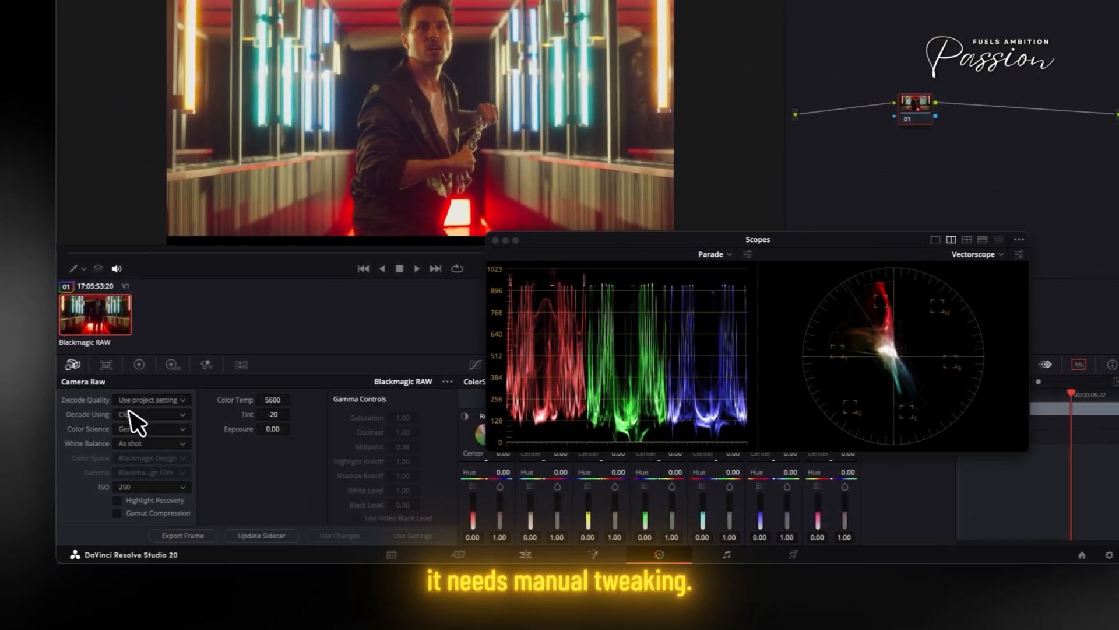
- Compare Camera metadata decoding with Clip decoding for the RAW clip and set it to Camera metadata
{"action": "left_click", "coordinate": [83, 434]}
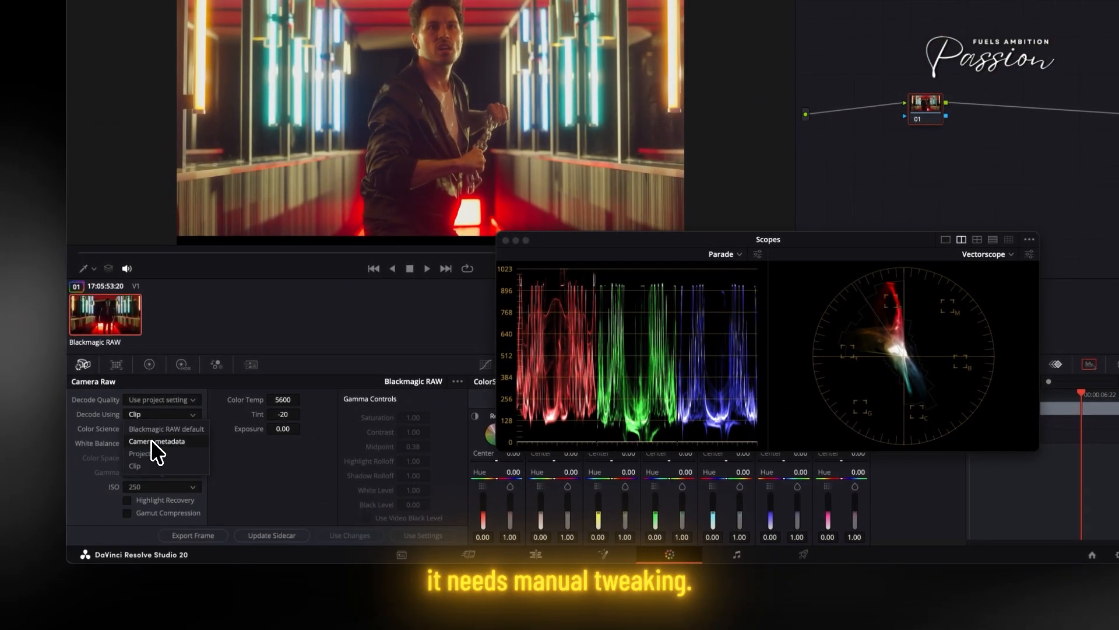
{"action": "left_click", "coordinate": [157, 441]}
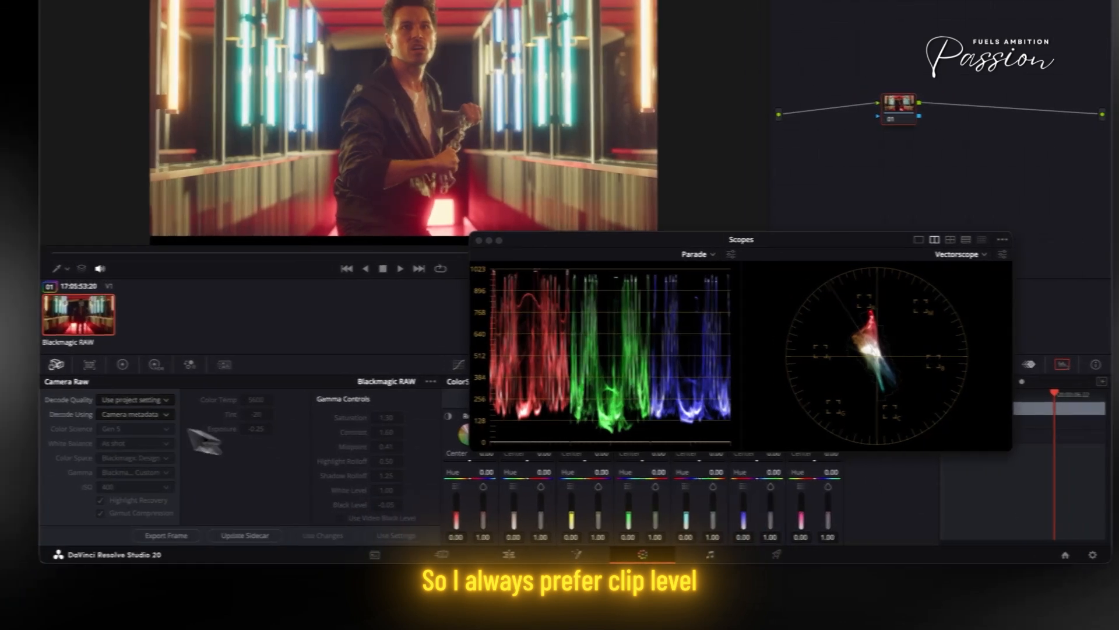
{"action": "left_click", "coordinate": [159, 414]}
{"action": "left_click", "coordinate": [136, 466]}
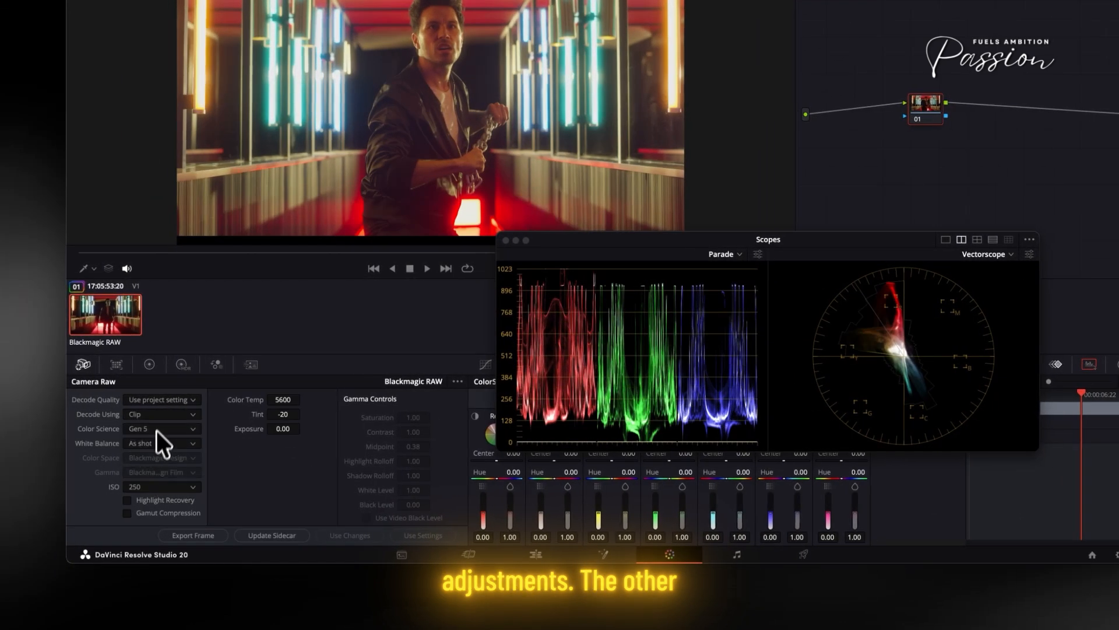
{"action": "left_click", "coordinate": [156, 441]}
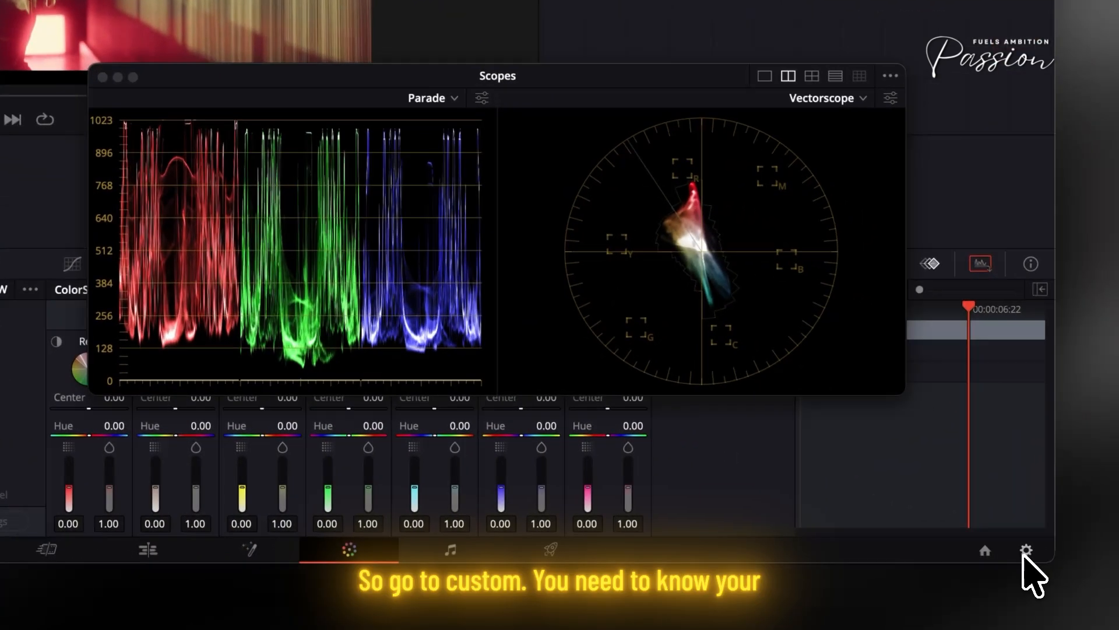
- Turn off automatic color management in the project settings and set the color processing mode to Custom
{"action": "left_click", "coordinate": [1025, 550]}
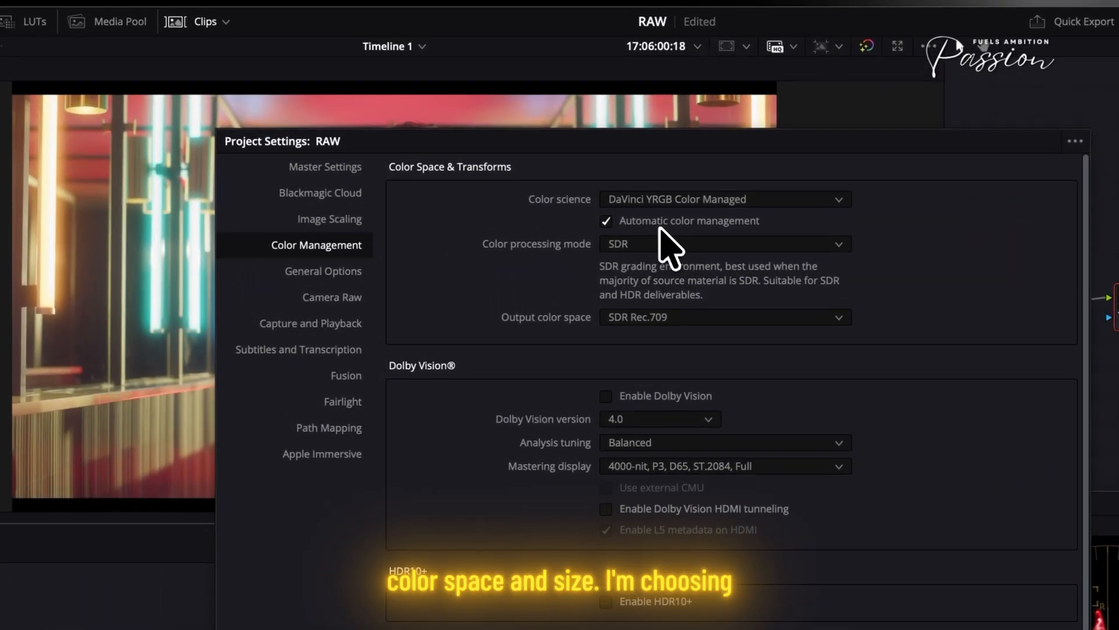
{"action": "left_click", "coordinate": [661, 224]}
{"action": "left_click", "coordinate": [676, 243]}
{"action": "left_click", "coordinate": [663, 434]}
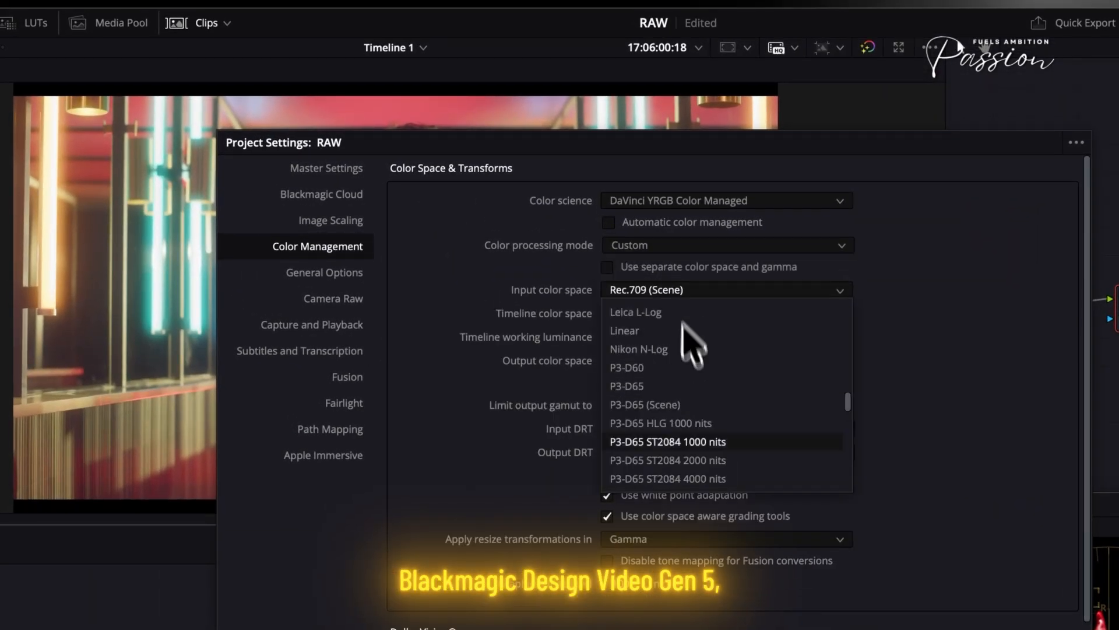
- Set both the input and timeline color spaces to Blackmagic Design Video Gen 5
{"action": "scroll", "coordinate": [718, 390], "scroll_direction": "down", "scroll_amount": 4}
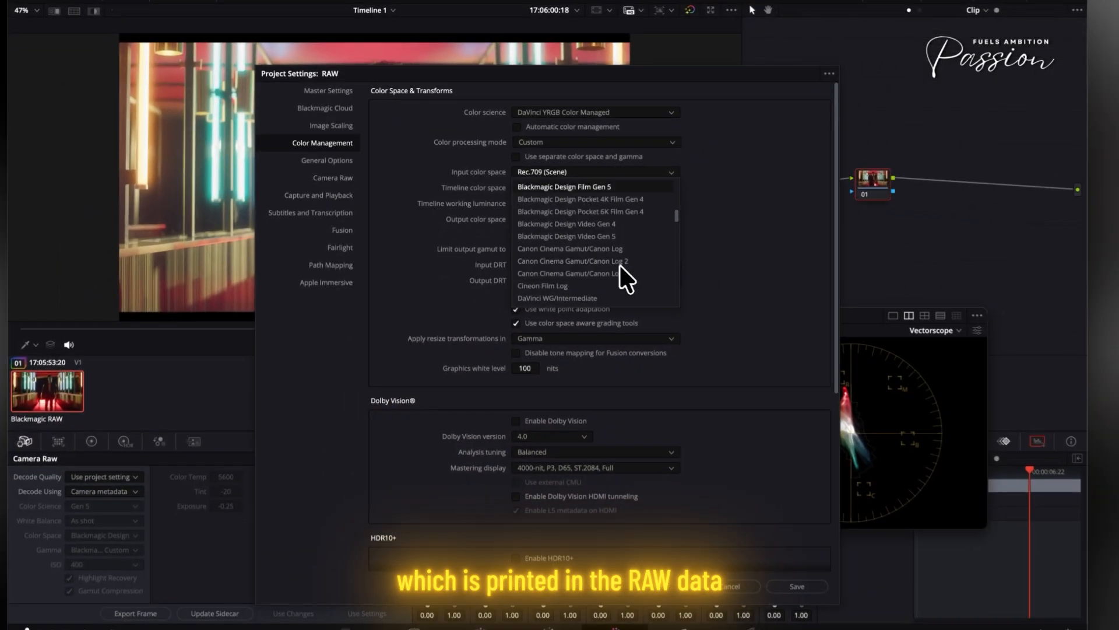
{"action": "scroll", "coordinate": [592, 250], "scroll_direction": "up", "scroll_amount": 5}
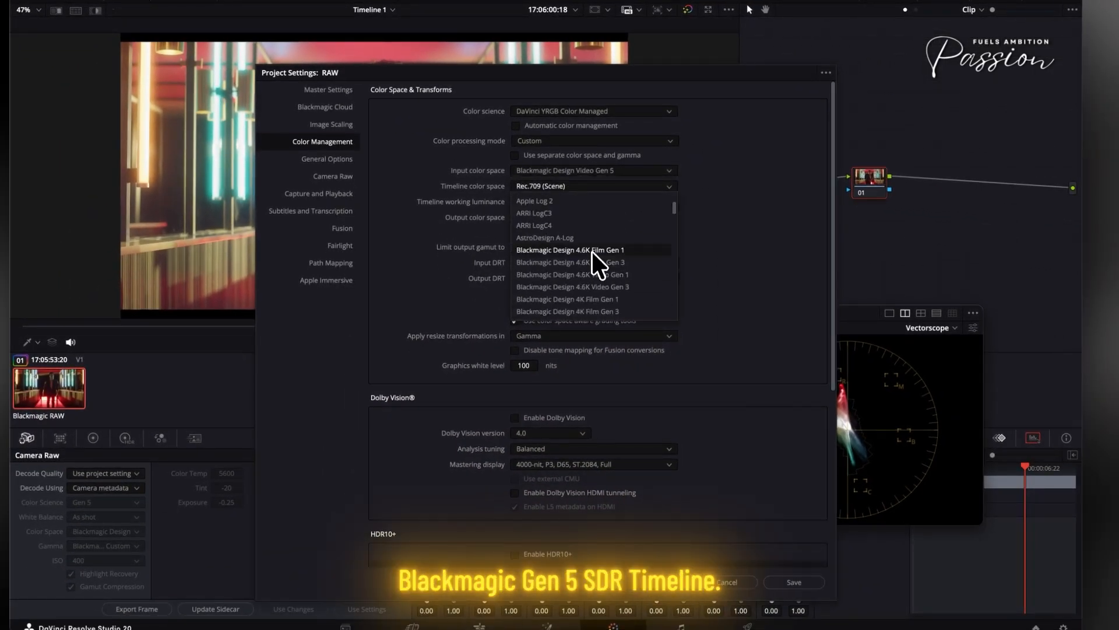
{"action": "left_click", "coordinate": [619, 252]}
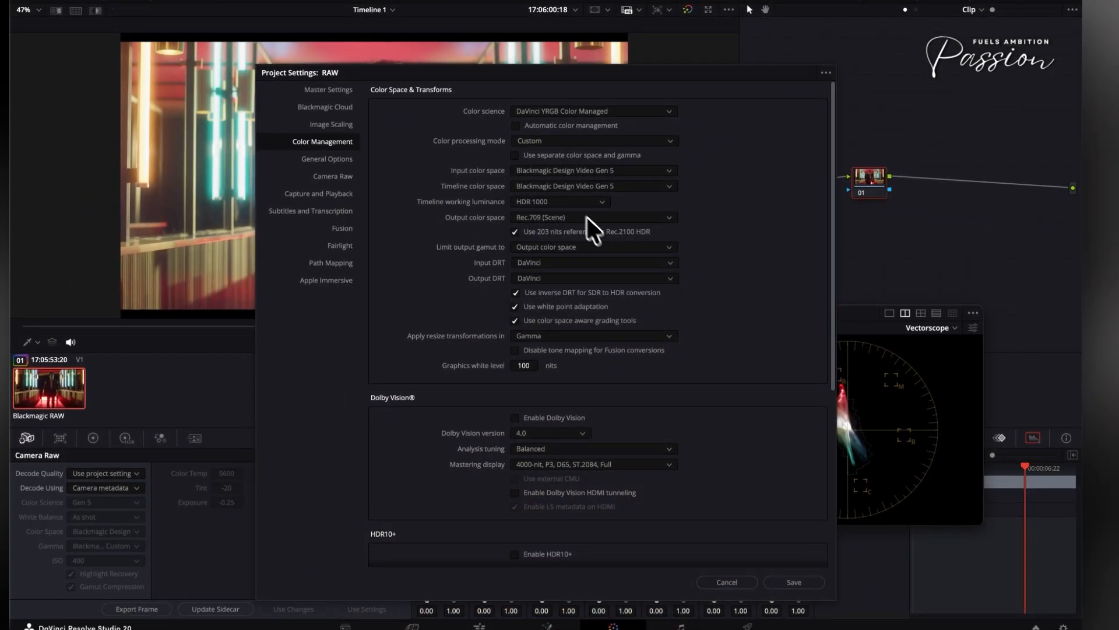
- Set the timeline working luminance to SDR 100 and the output color space to Rec.709 Gamma 2.4, and save the project settings
{"action": "left_click", "coordinate": [571, 204]}
{"action": "left_click", "coordinate": [566, 205]}
{"action": "left_click", "coordinate": [560, 215]}
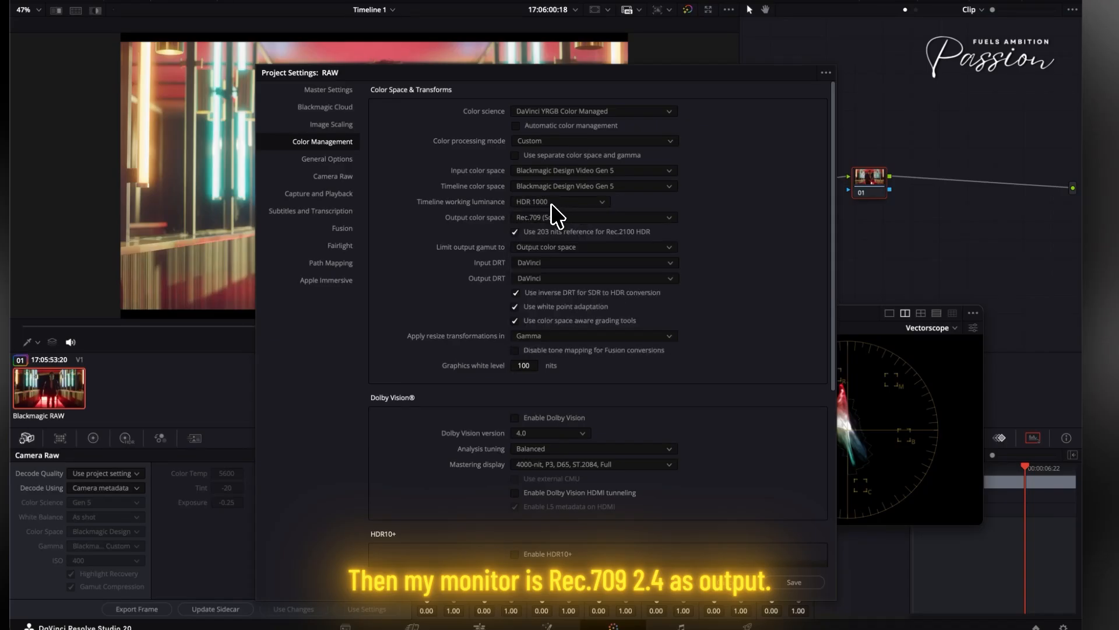
{"action": "left_click", "coordinate": [548, 216]}
{"action": "left_click", "coordinate": [548, 218]}
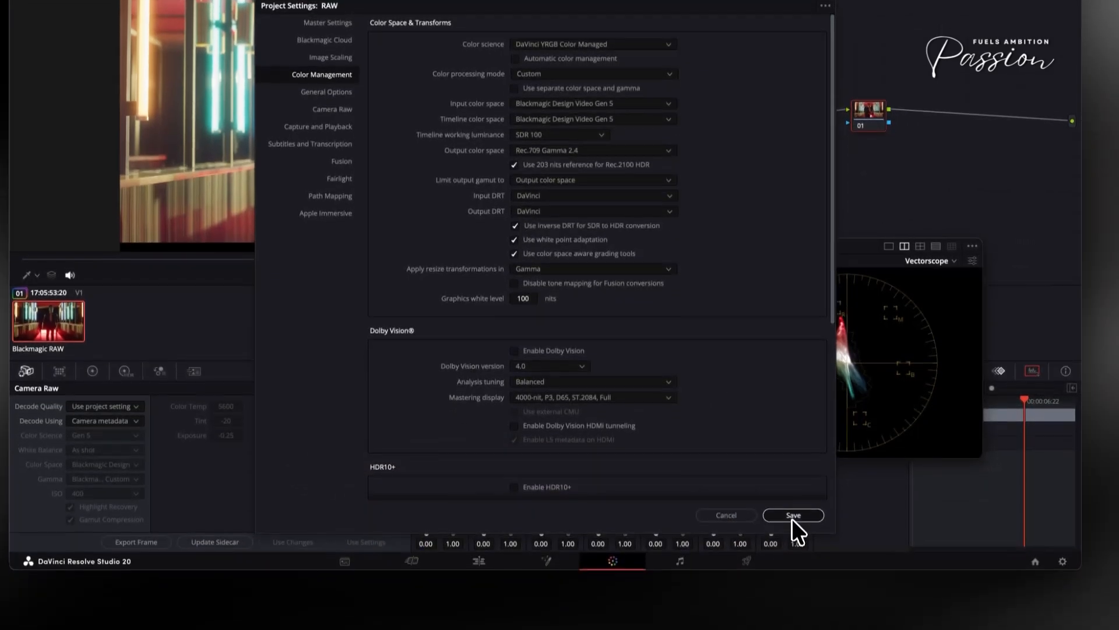
{"action": "left_click", "coordinate": [794, 582]}
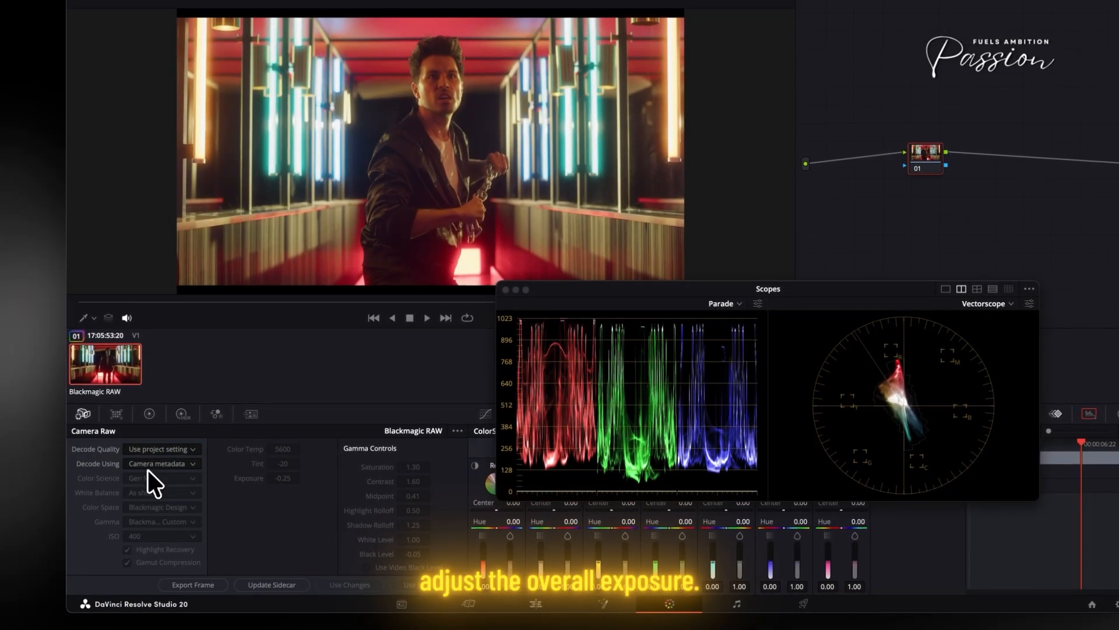
- Set the clip's Camera Raw decoding to Clip and its ISO to 250, trying 320 for comparison
{"action": "left_click", "coordinate": [153, 496]}
{"action": "left_click", "coordinate": [150, 535]}
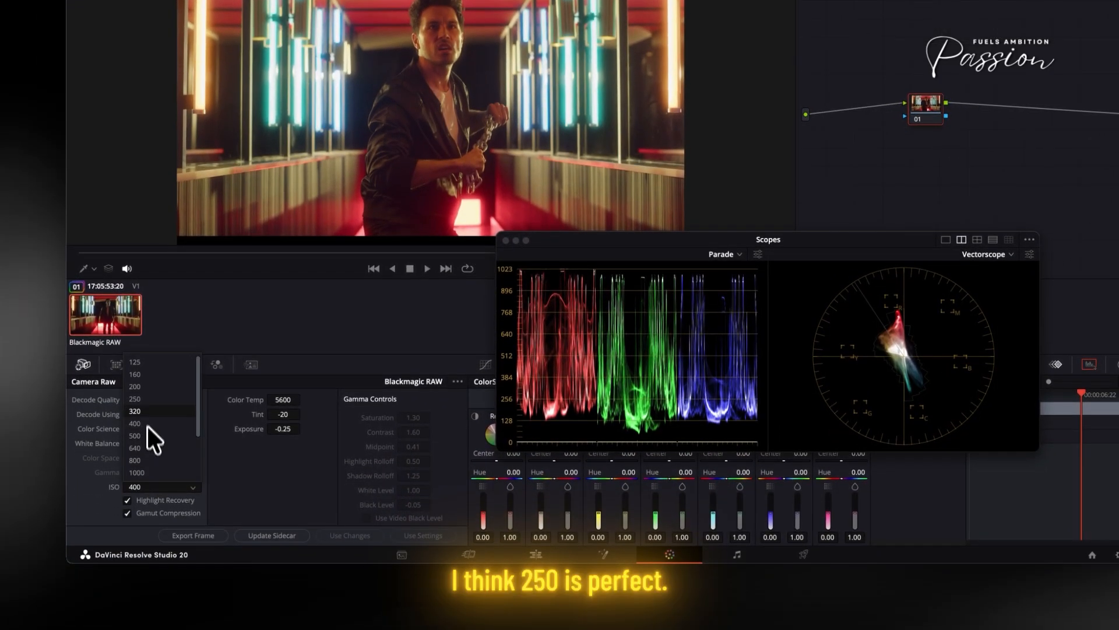
{"action": "left_click", "coordinate": [141, 400]}
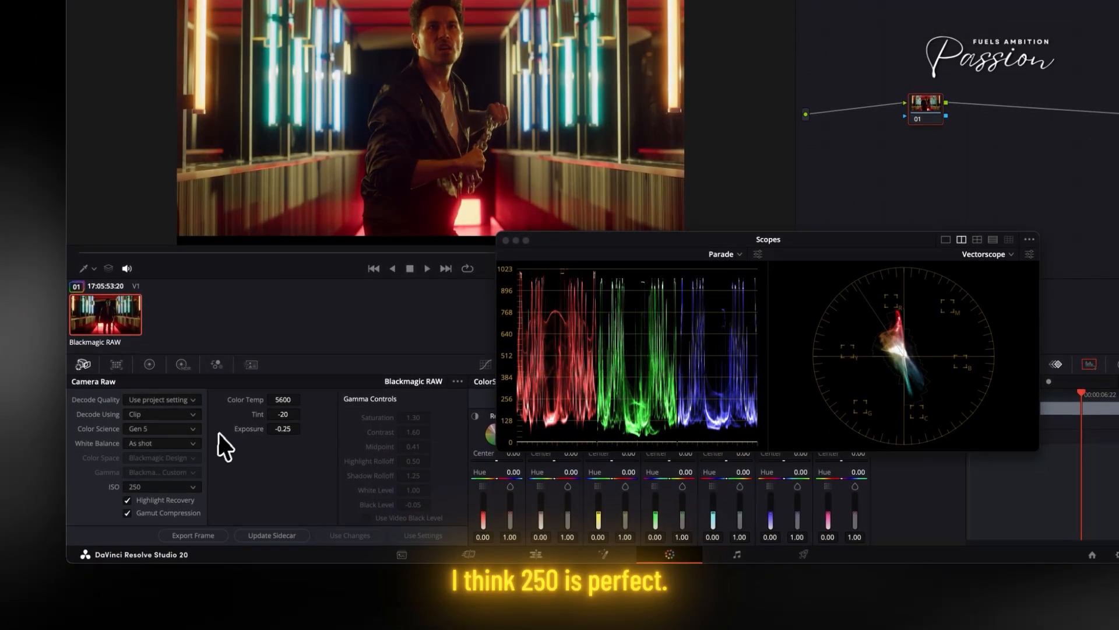
{"action": "left_click", "coordinate": [152, 485]}
{"action": "left_click", "coordinate": [142, 411]}
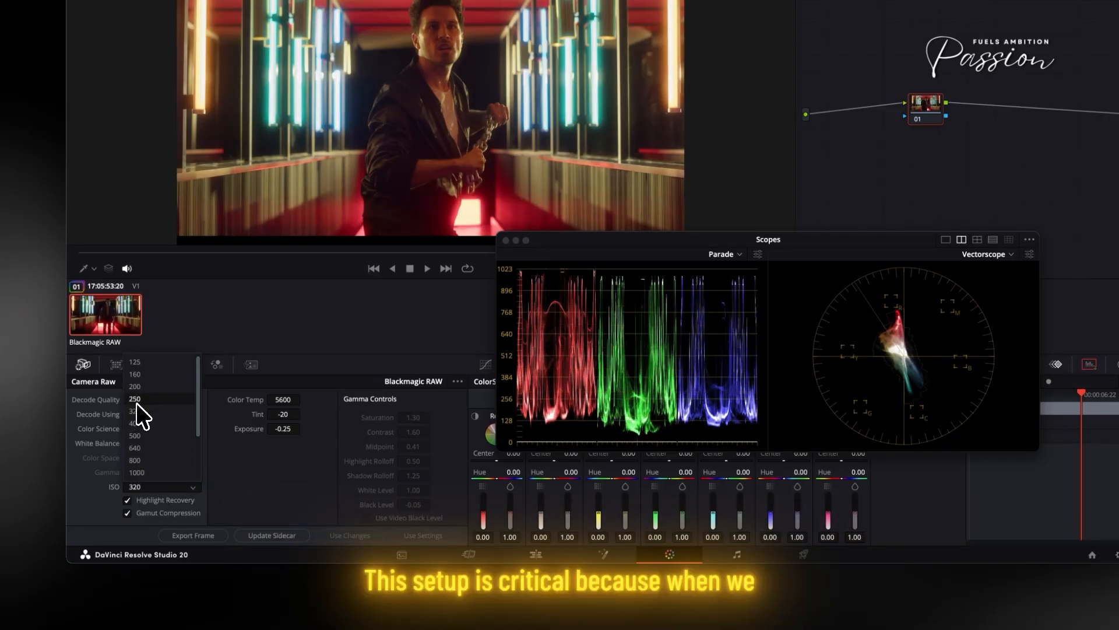
{"action": "left_click", "coordinate": [137, 402]}
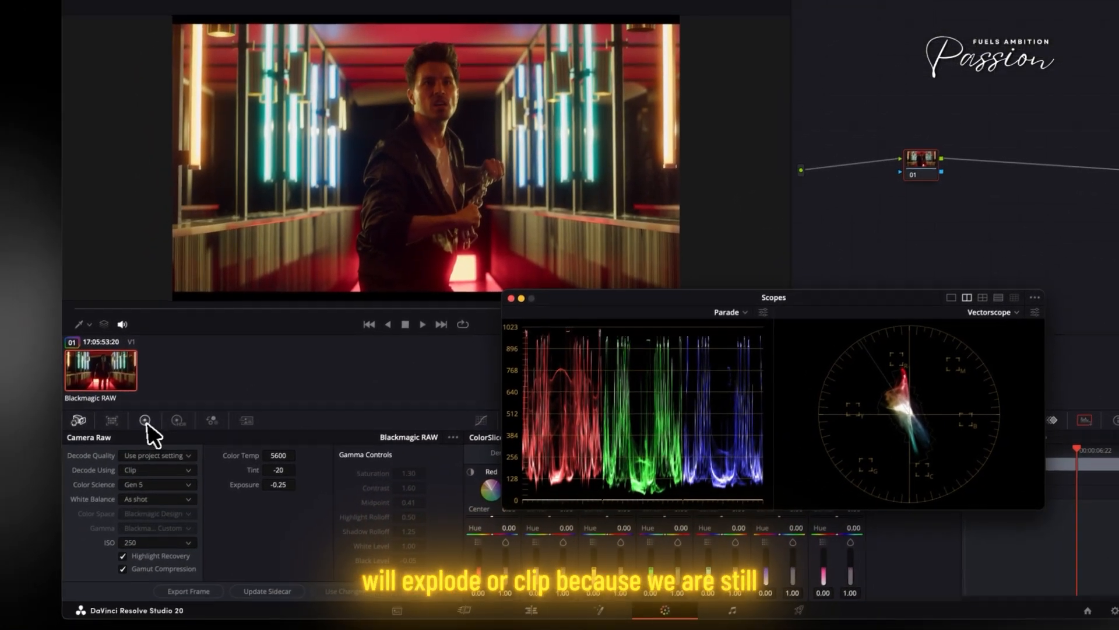
- Show the Primaries color wheels and load the clip's Primary Wheel local version
{"action": "left_click", "coordinate": [121, 440]}
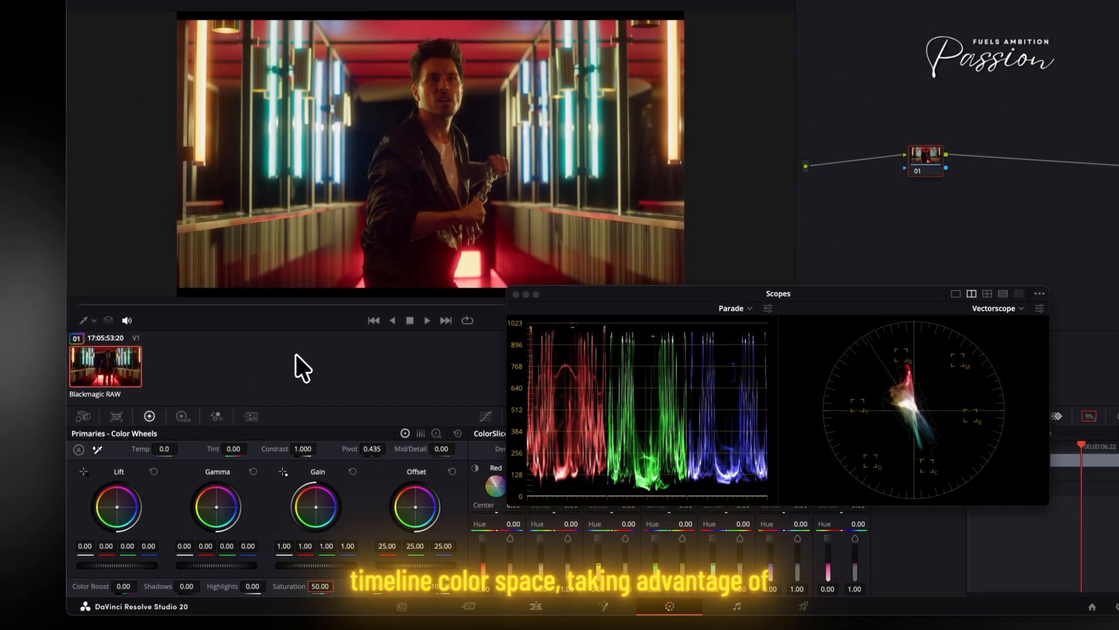
{"action": "right_click", "coordinate": [119, 361]}
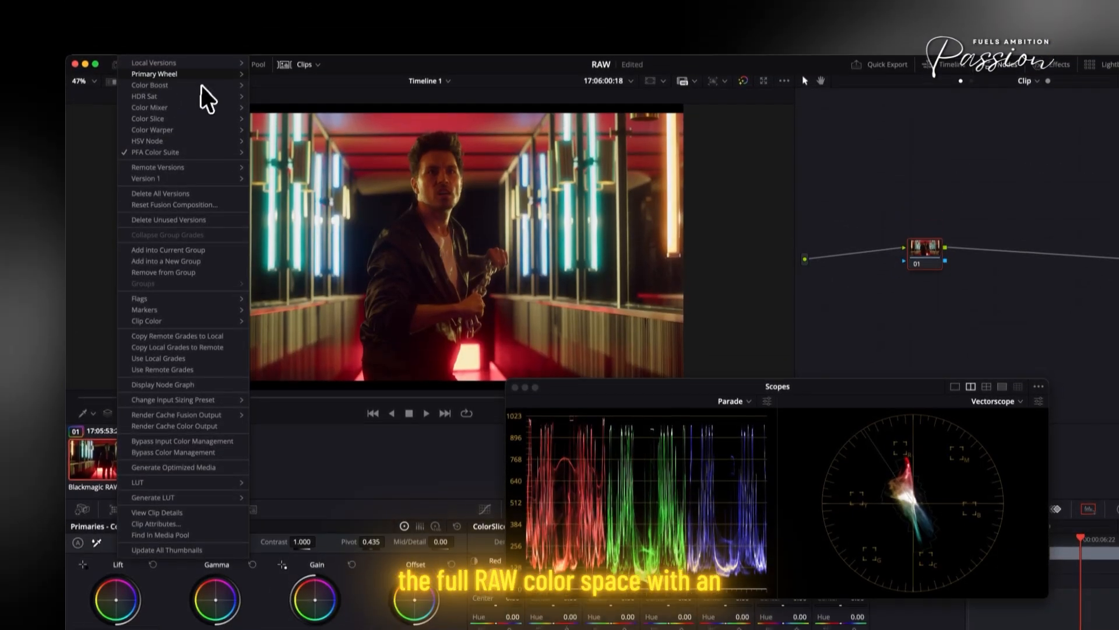
{"action": "left_click", "coordinate": [266, 87]}
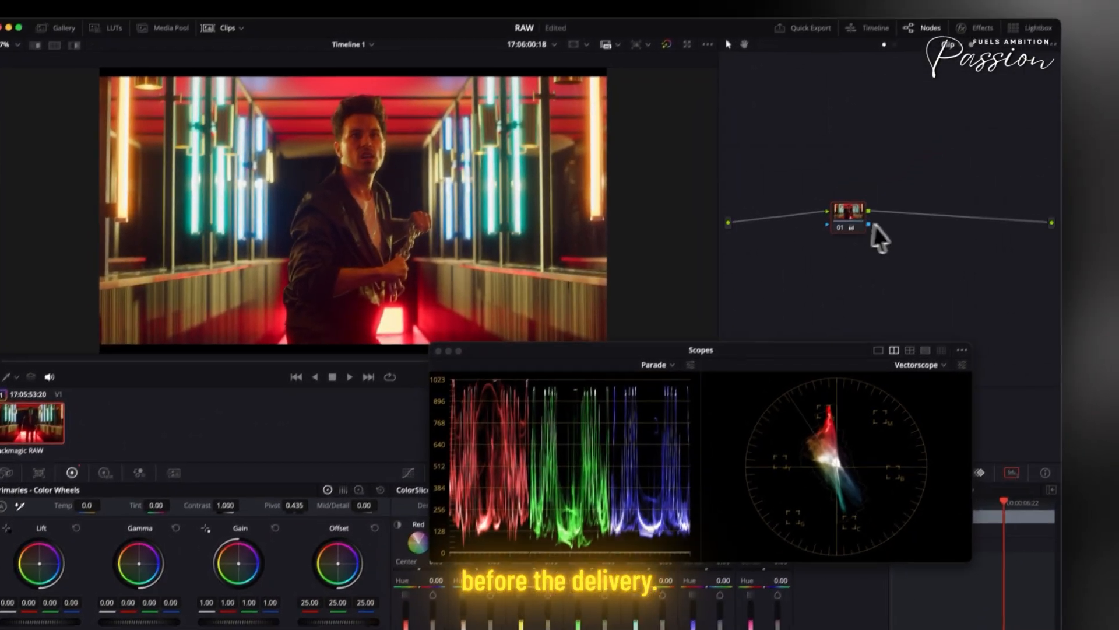
- Reset the grade of node 01 and leave the project's color management settings without saving changes
{"action": "right_click", "coordinate": [938, 167]}
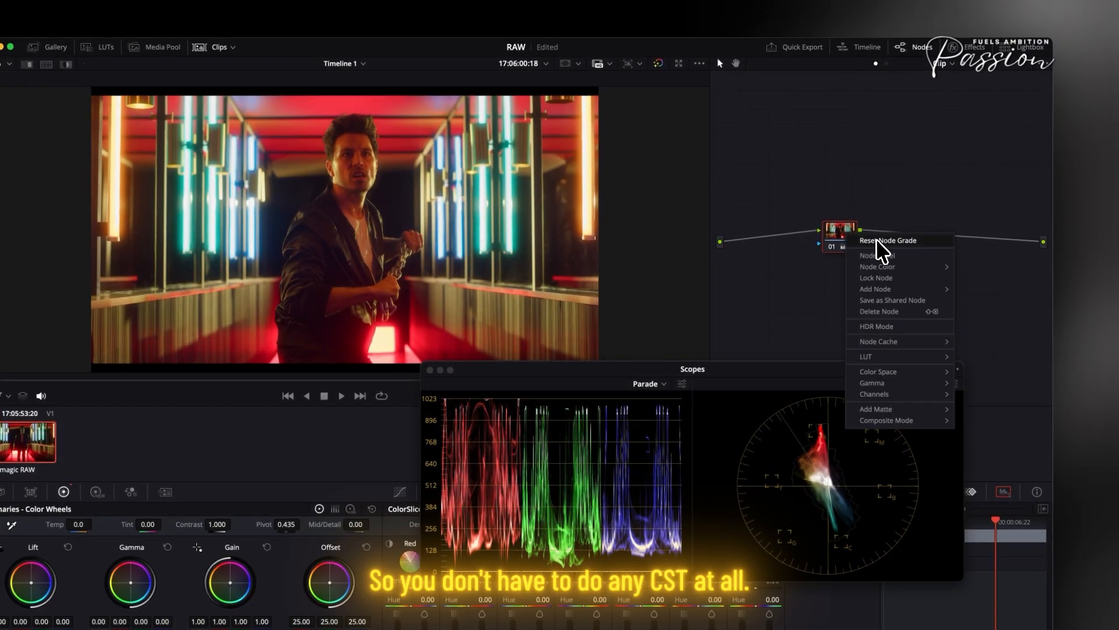
{"action": "left_click", "coordinate": [881, 241]}
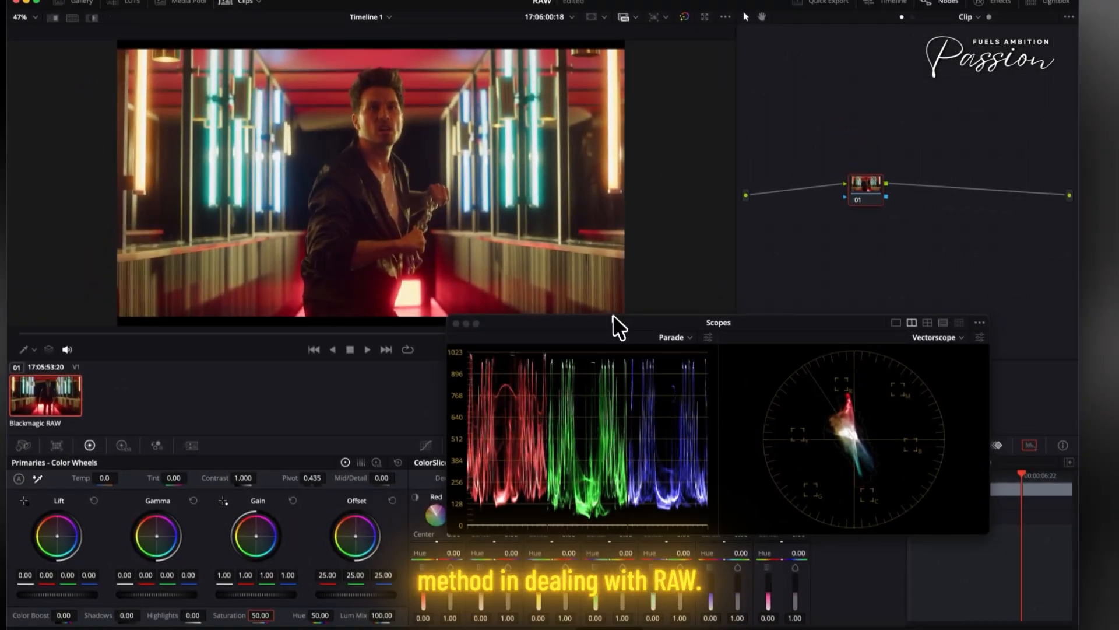
{"action": "left_click_drag", "start_coordinate": [621, 282], "coordinate": [614, 301]}
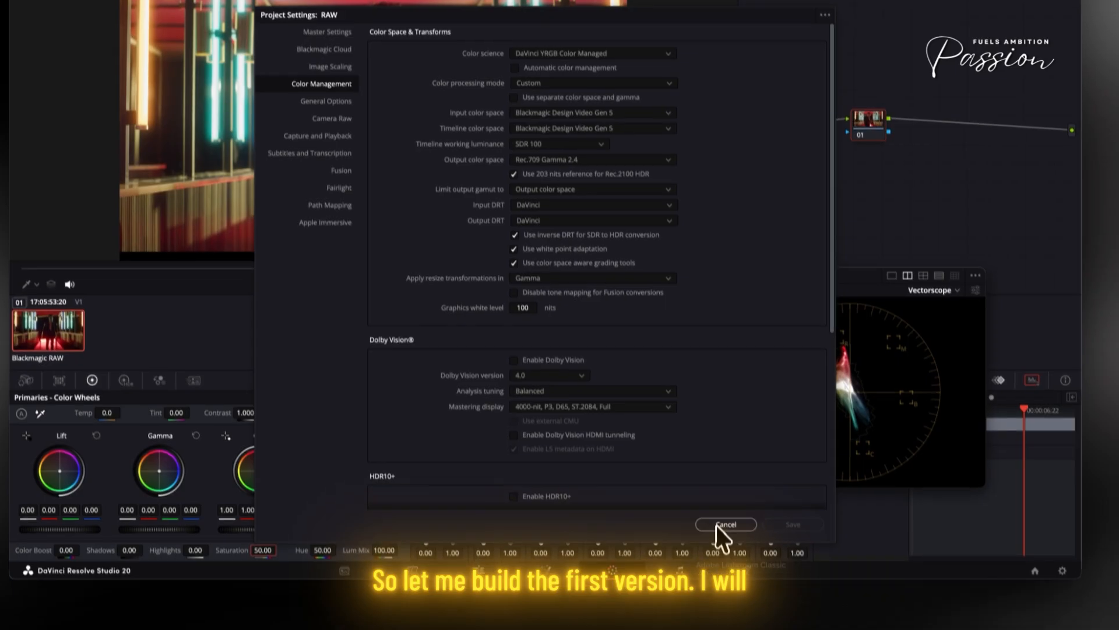
{"action": "left_click", "coordinate": [718, 525]}
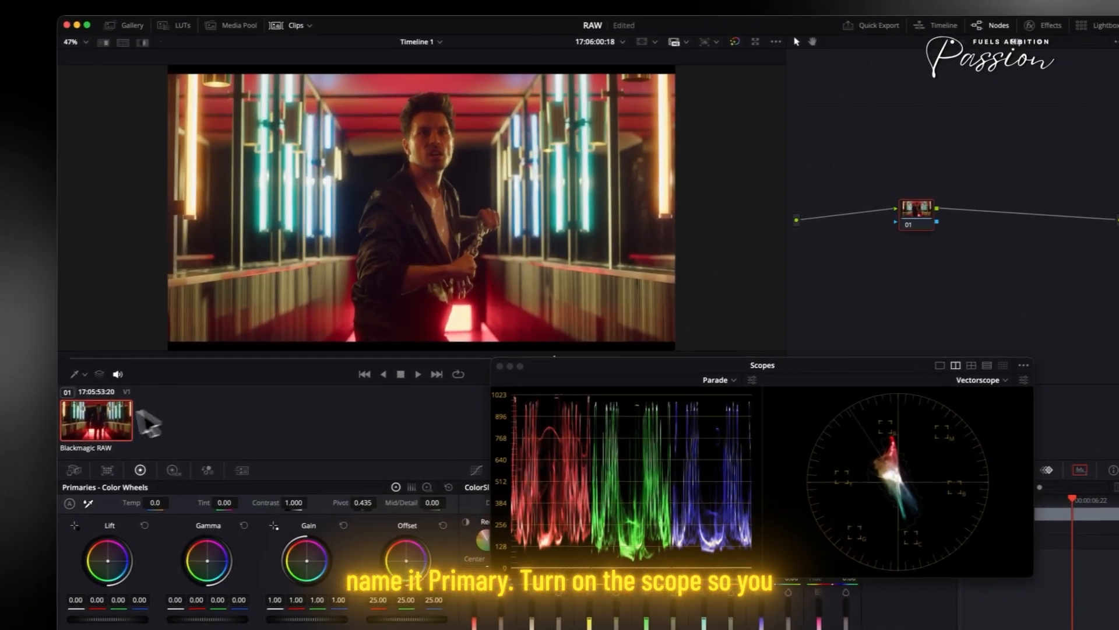
{"action": "right_click", "coordinate": [43, 425]}
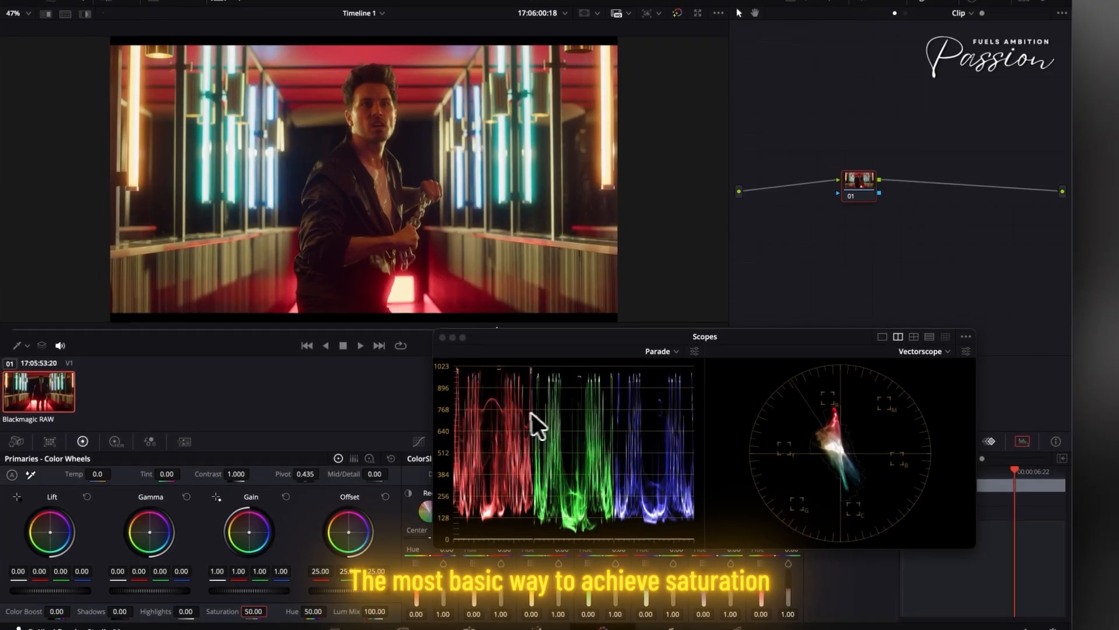
{"action": "left_click_drag", "start_coordinate": [727, 338], "coordinate": [753, 312]}
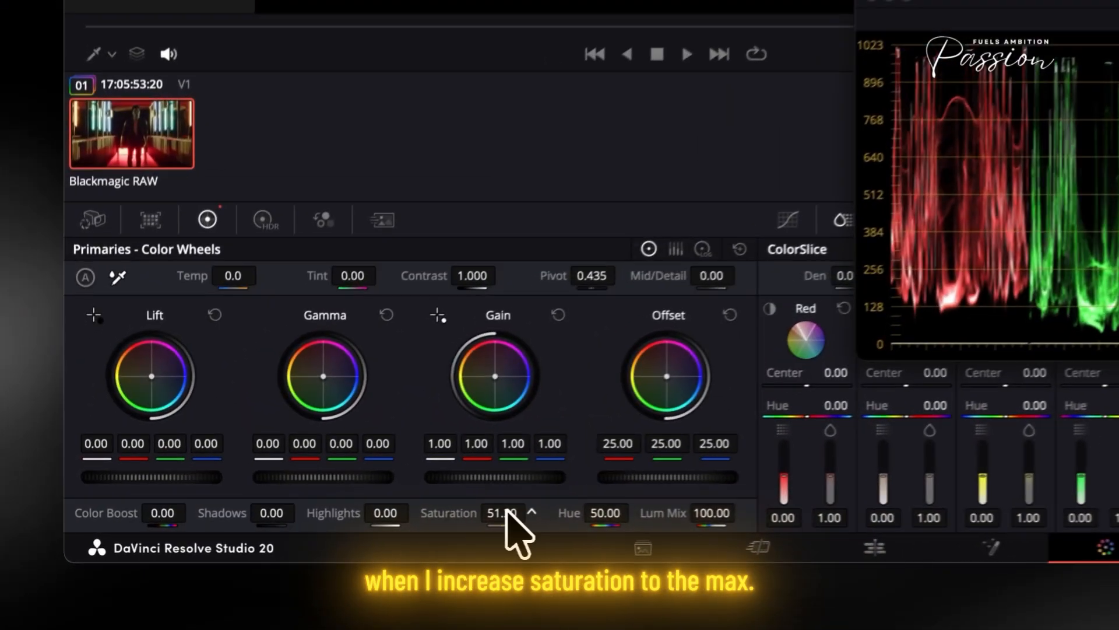
- Set the primary Saturation to 61.80 so the red trace reaches its vectorscope target, comparing with the ungraded image
{"action": "left_click_drag", "start_coordinate": [364, 528], "coordinate": [397, 523]}
{"action": "left_click_drag", "start_coordinate": [571, 504], "coordinate": [575, 503]}
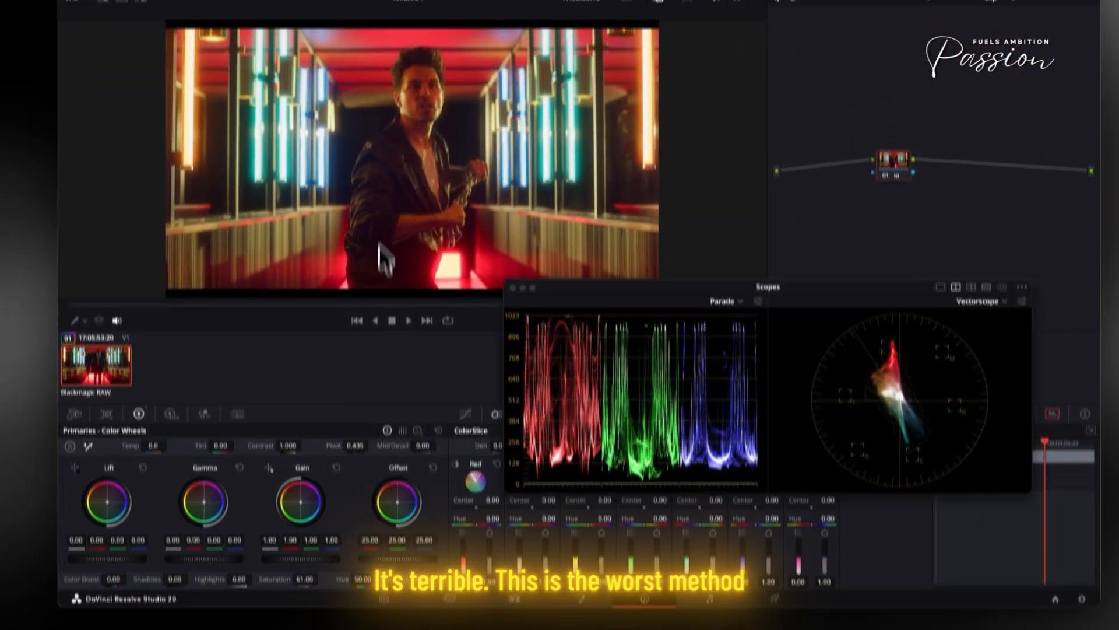
{"action": "key", "text": "super+d"}
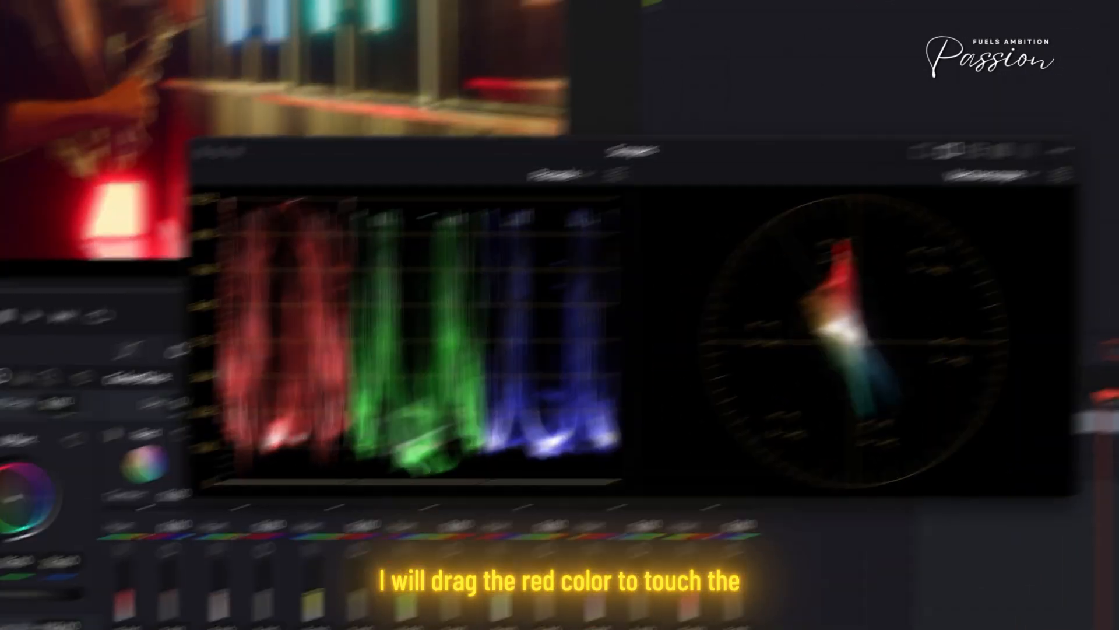
{"action": "left_click_drag", "start_coordinate": [319, 529], "coordinate": [474, 517]}
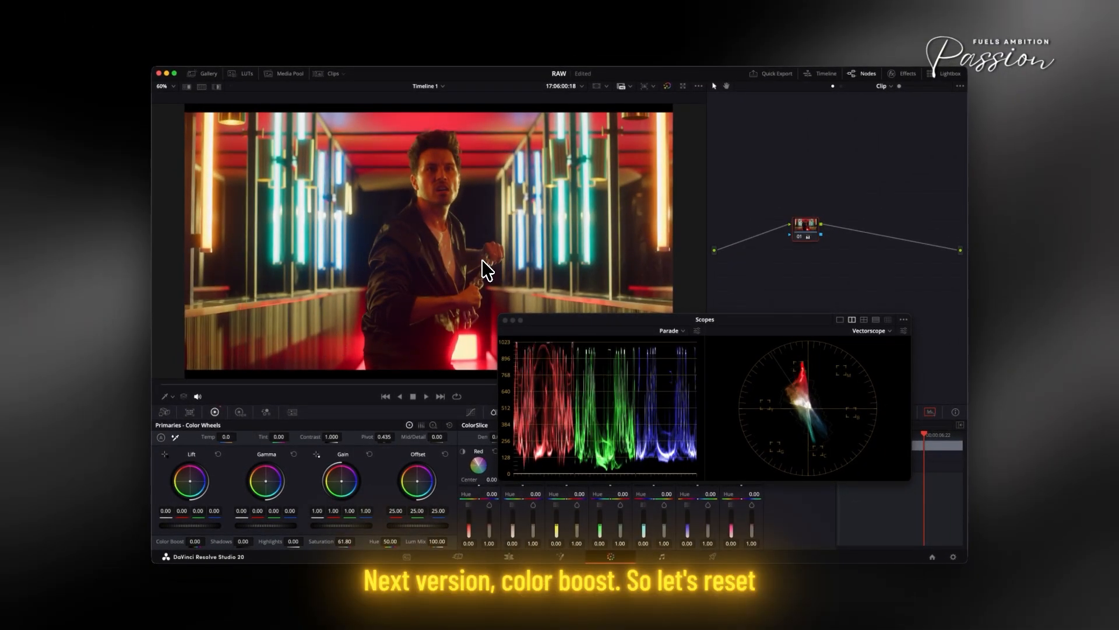
- Load the clip's Color Boost version and raise Color Boost to 34.50 until the red tip reaches its vectorscope target
{"action": "key", "text": "super+n"}
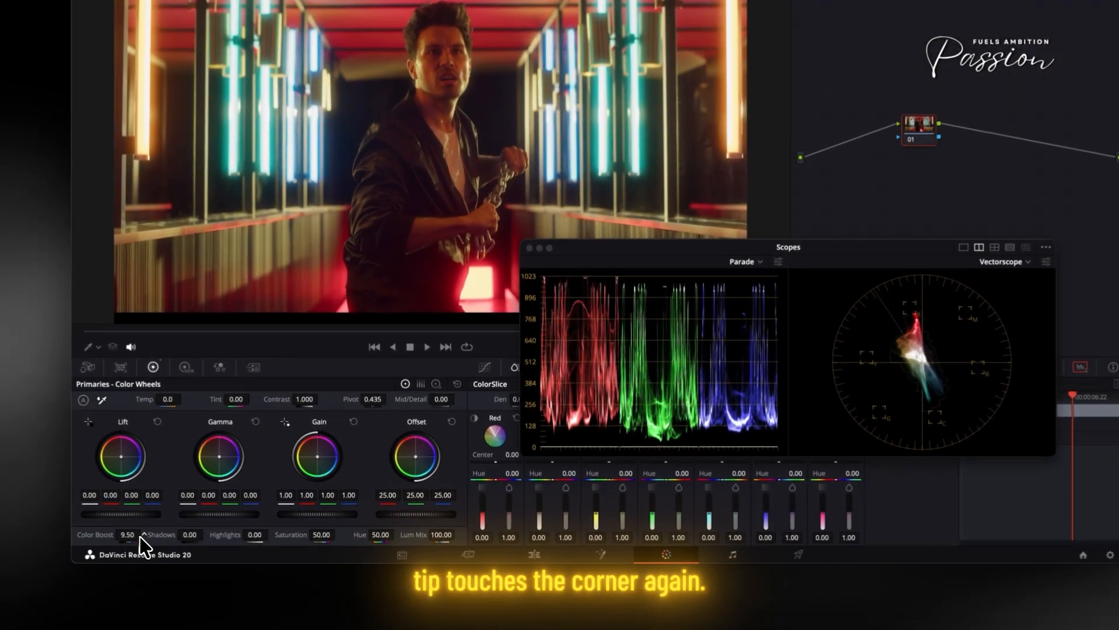
{"action": "mouse_move", "coordinate": [201, 541]}
{"action": "left_mouse_down"}
{"action": "mouse_move", "coordinate": [225, 542]}
{"action": "mouse_move", "coordinate": [165, 535]}
{"action": "left_mouse_up"}
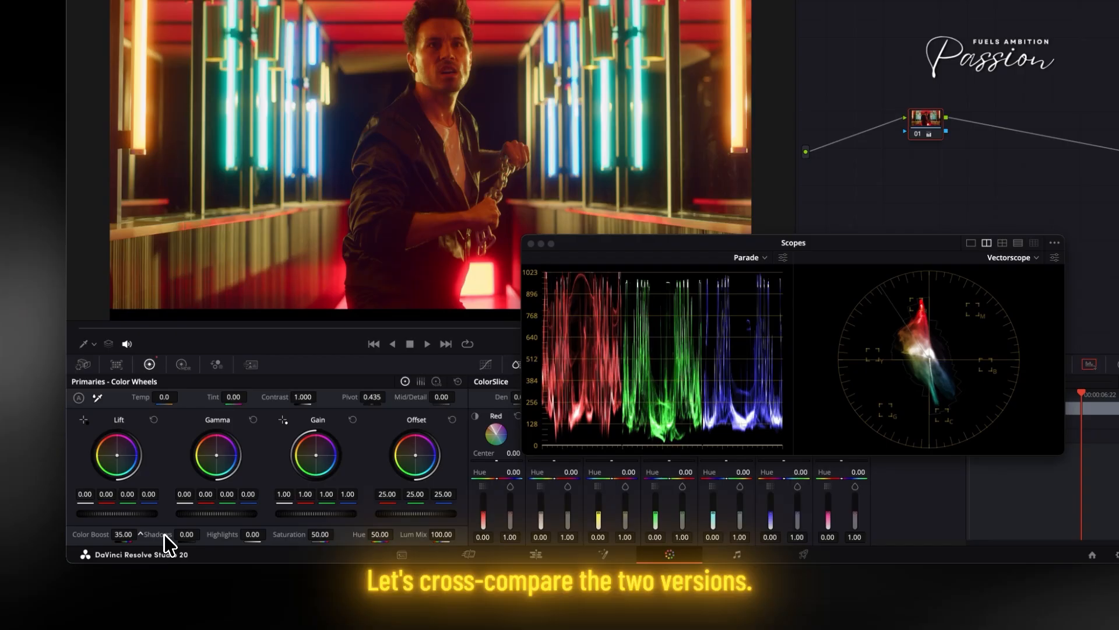
- Compare the Primary Wheel and Color Boost versions by alternating between them, examining the picture and the vectorscope trace
{"action": "key", "text": "super+b"}
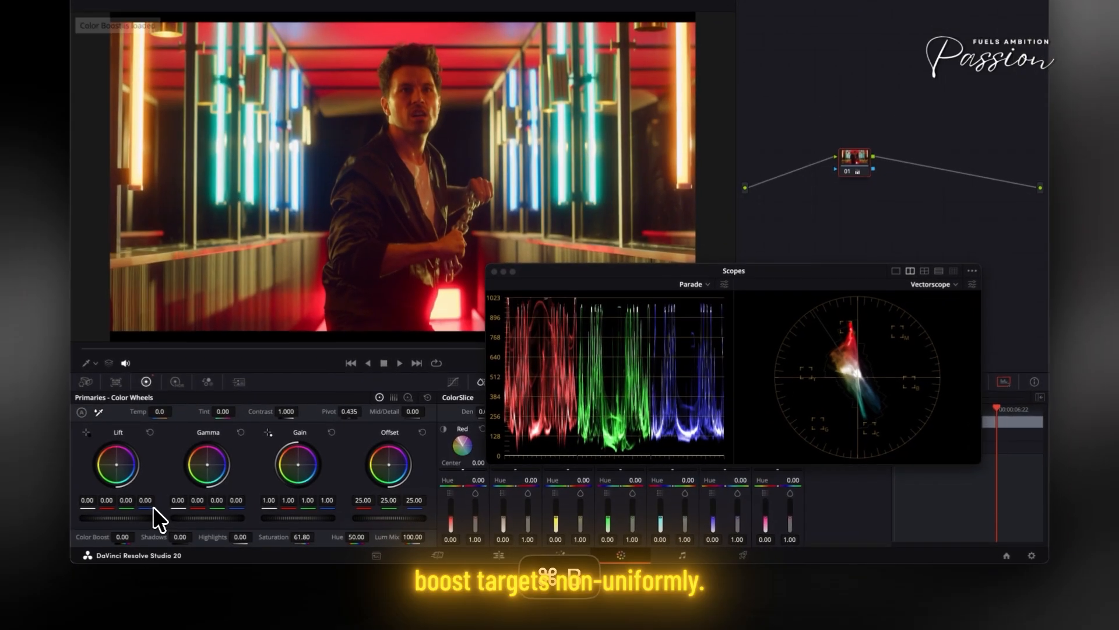
{"action": "key", "text": "super+n"}
{"action": "key", "text": "super+n"}
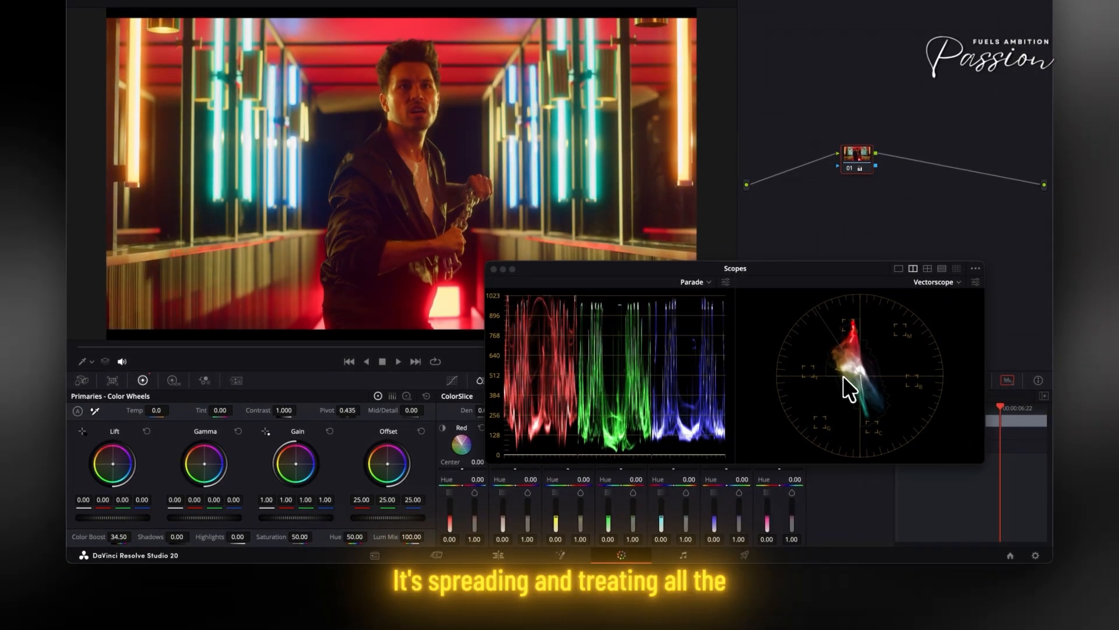
{"action": "key", "text": "super+n"}
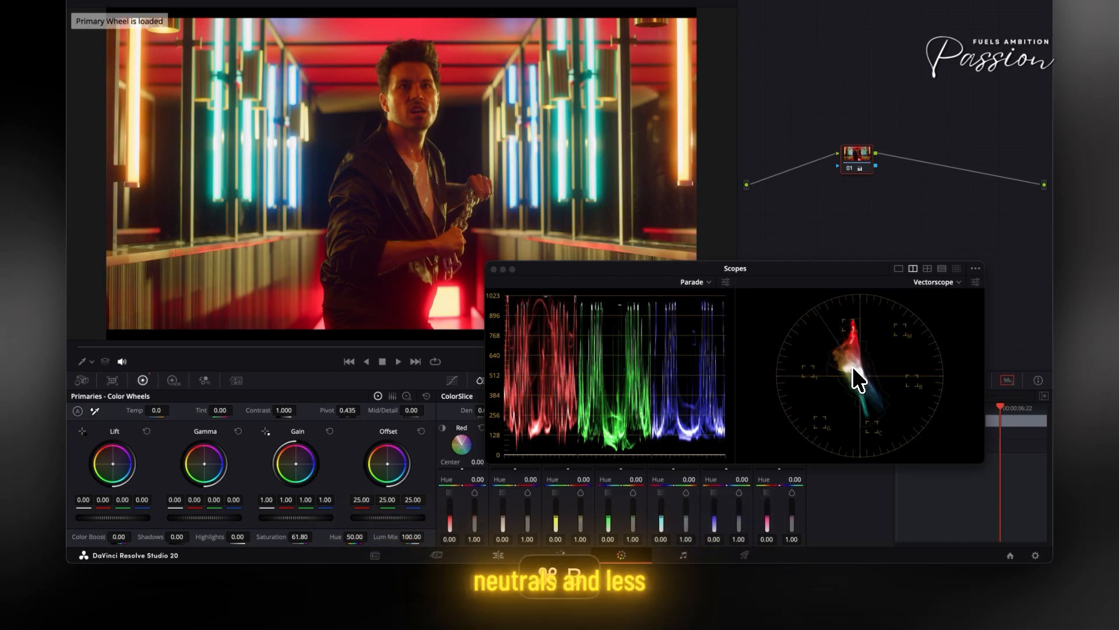
{"action": "key", "text": "super+n"}
{"action": "key", "text": "super+b"}
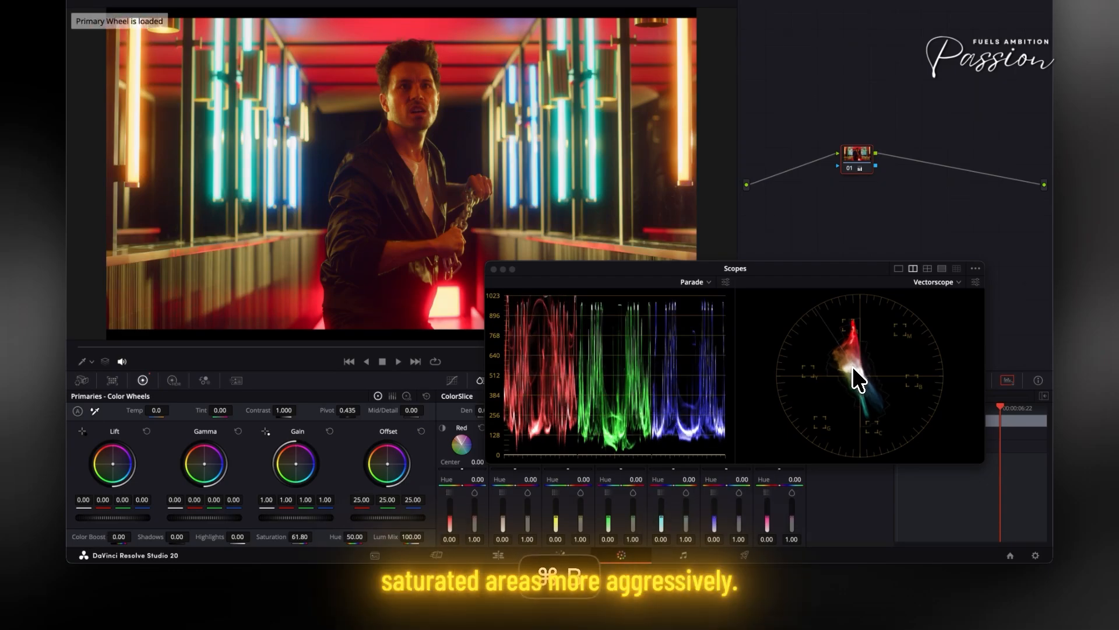
{"action": "key", "text": "super+n"}
{"action": "key", "text": "super+b"}
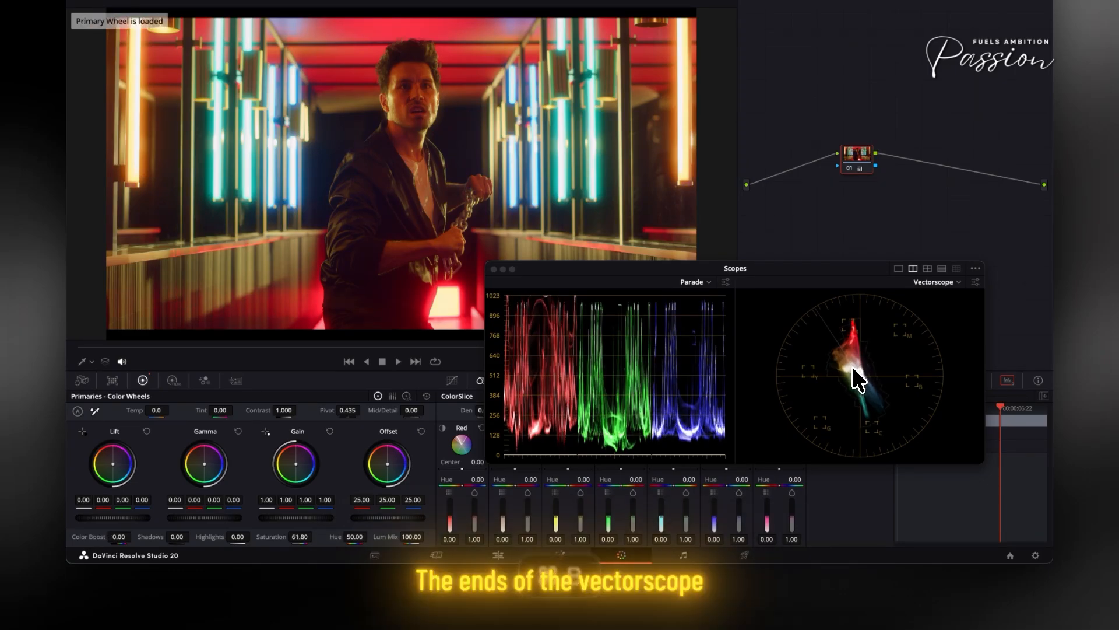
{"action": "key", "text": "super+n"}
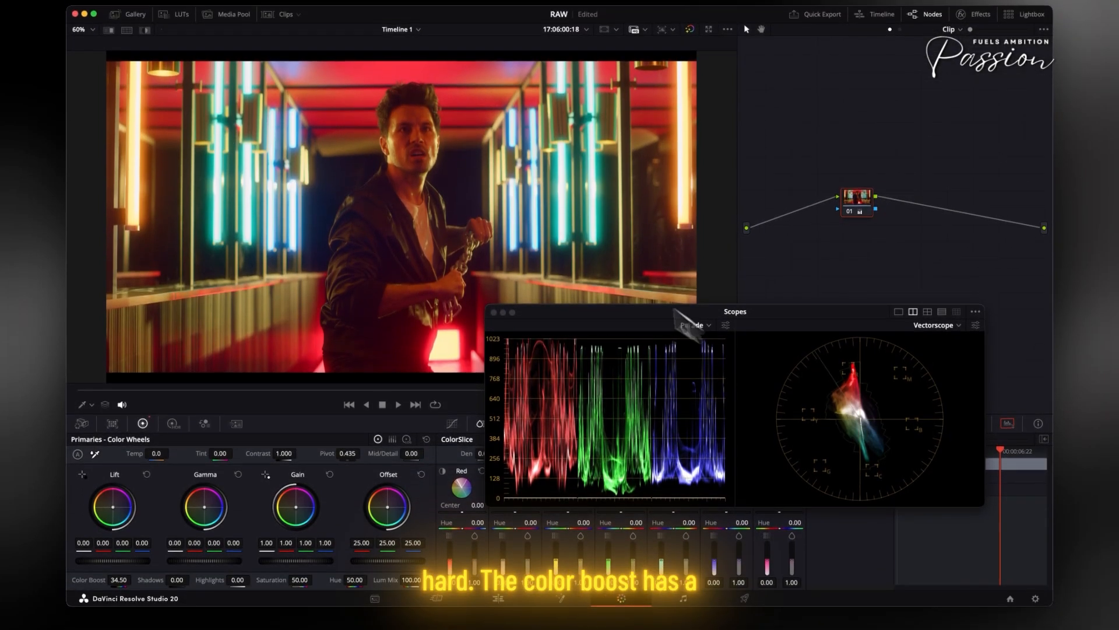
{"action": "key", "text": "super+b"}
{"action": "key", "text": "super+n"}
{"action": "key", "text": "super+b"}
{"action": "key", "text": "super+n"}
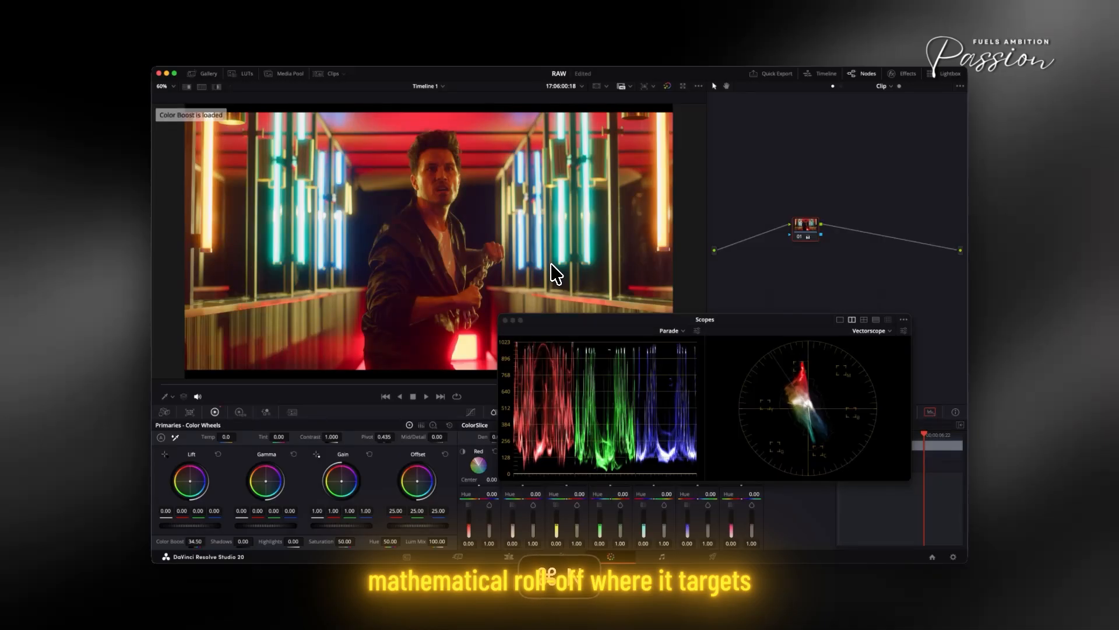
{"action": "key", "text": "super+b"}
{"action": "key", "text": "super+n"}
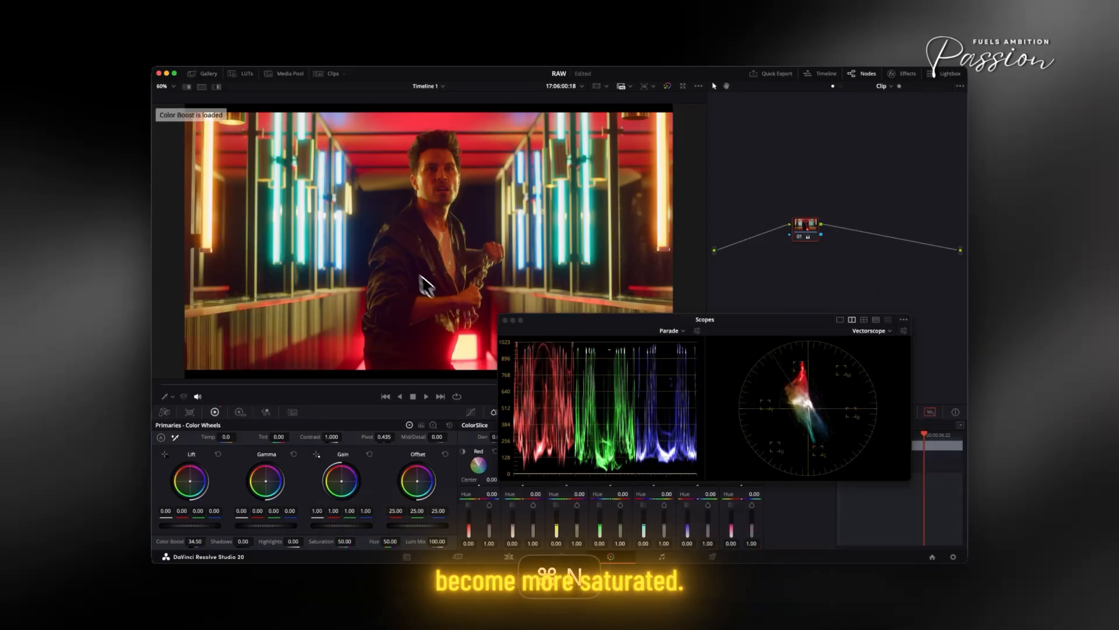
- Try a higher Color Boost on the clip and settle it at 32.00
{"action": "scroll", "coordinate": [426, 285], "scroll_direction": "up", "scroll_amount": 1}
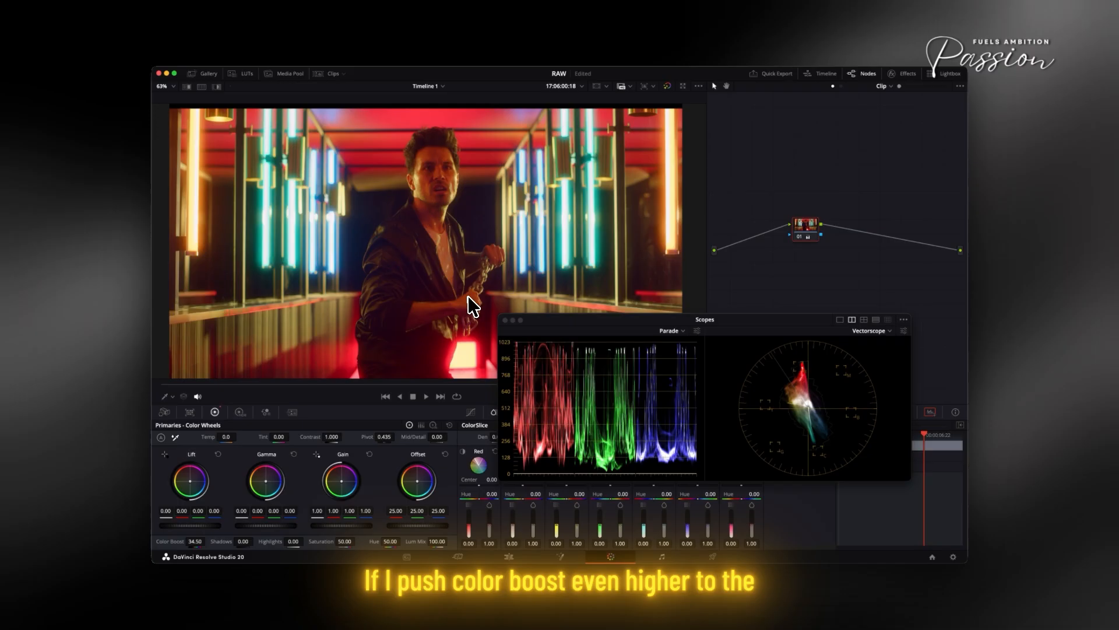
{"action": "scroll", "coordinate": [473, 306], "scroll_direction": "down", "scroll_amount": 1}
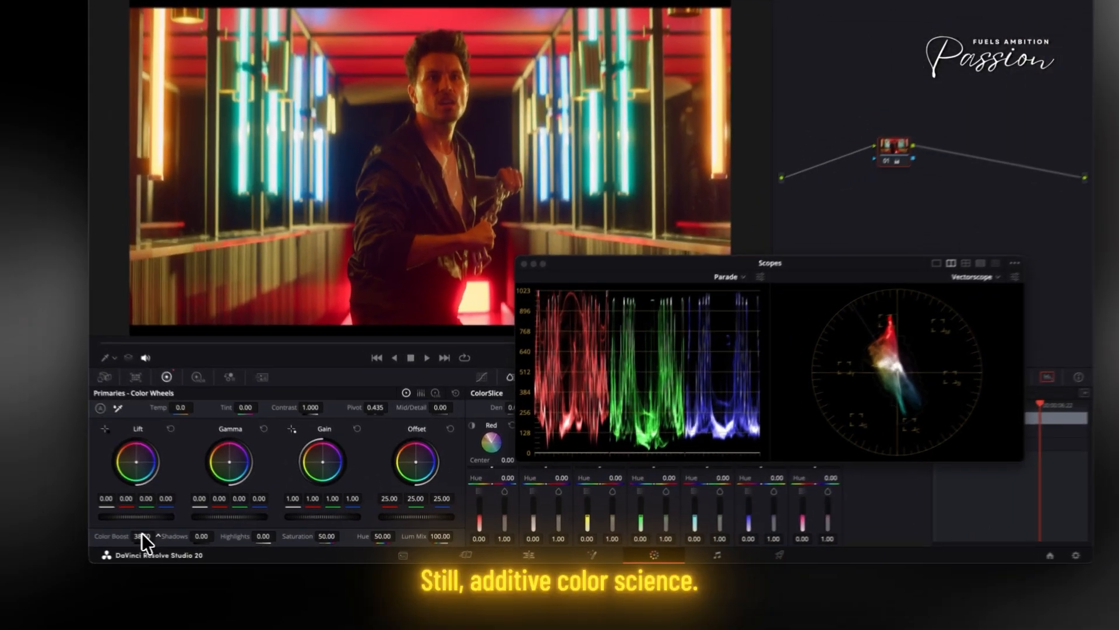
{"action": "left_click_drag", "start_coordinate": [196, 539], "coordinate": [281, 540]}
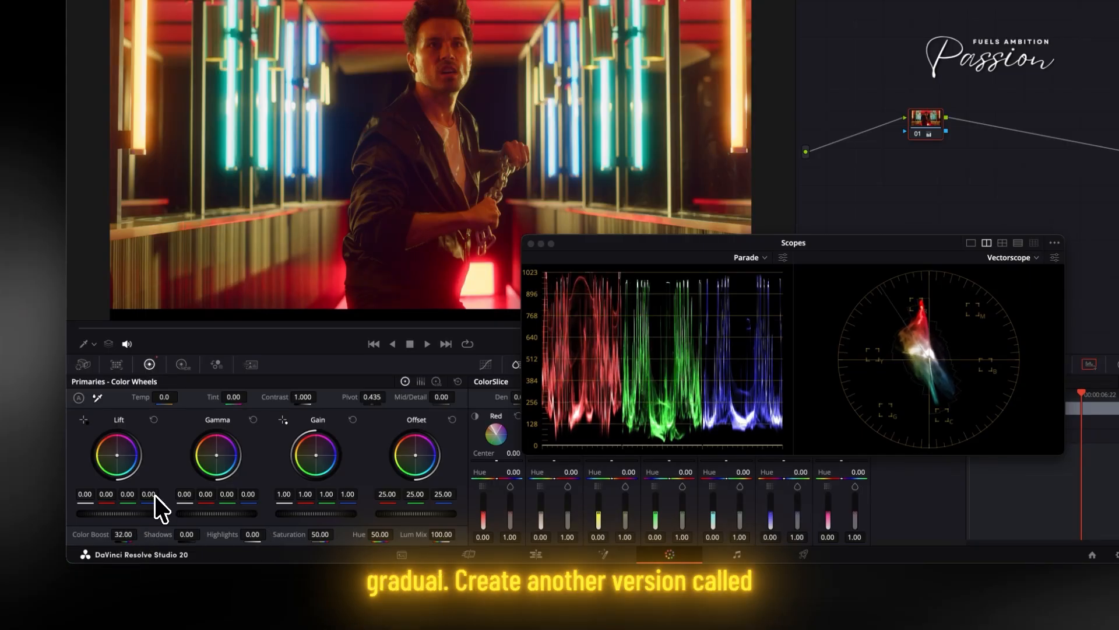
- Load the HDR Sat version and set the Global saturation of the HDR color wheels to 1.27
{"action": "key", "text": "super+n"}
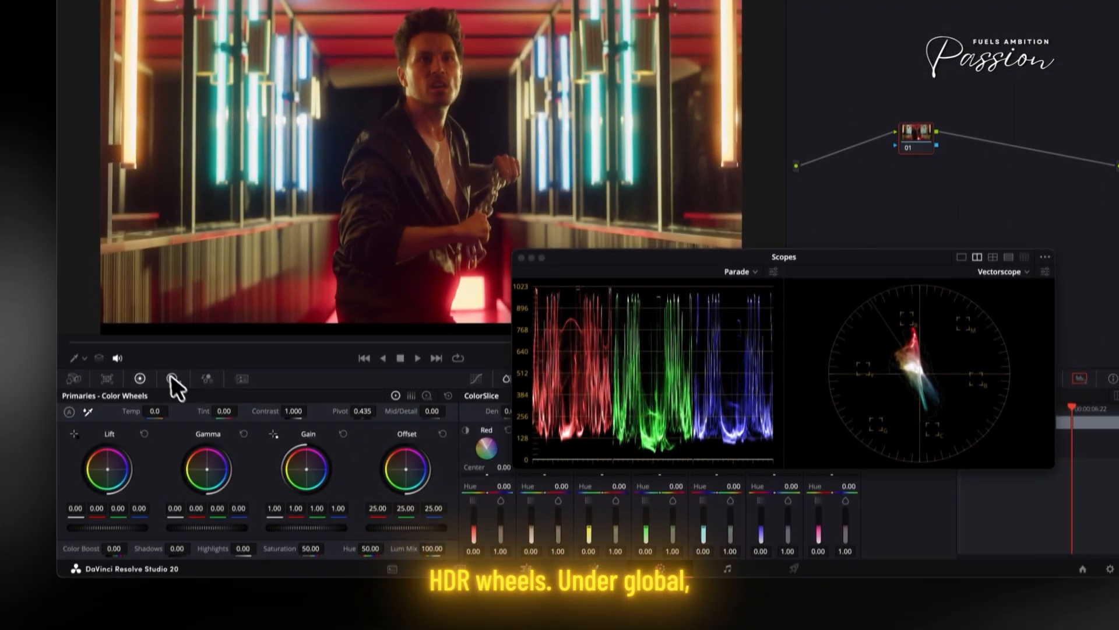
{"action": "left_click", "coordinate": [172, 379]}
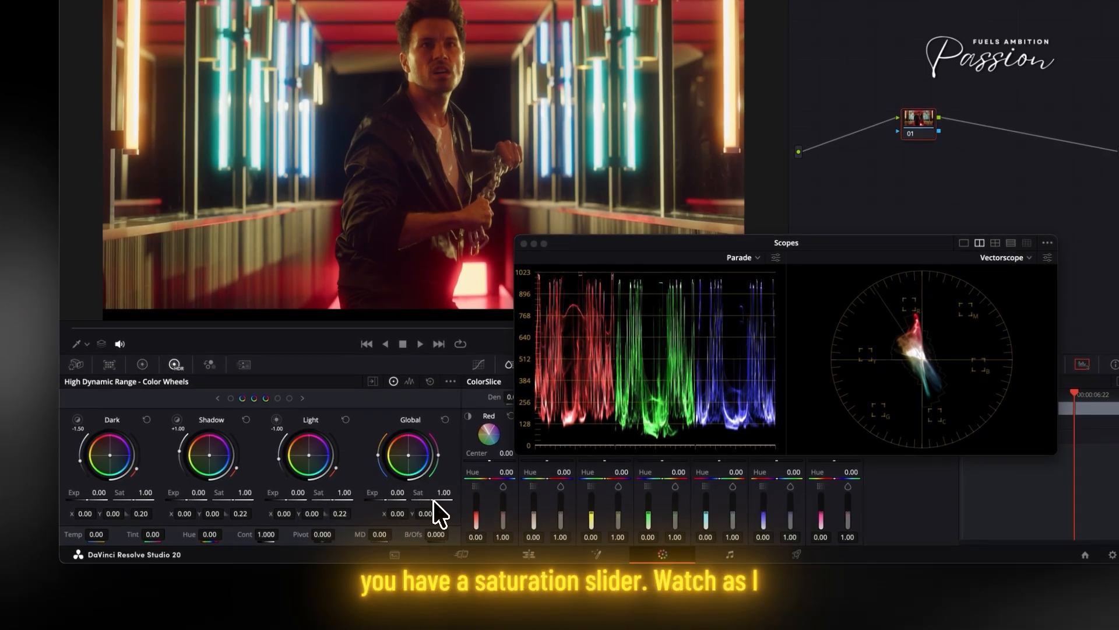
{"action": "left_click_drag", "start_coordinate": [448, 500], "coordinate": [767, 534]}
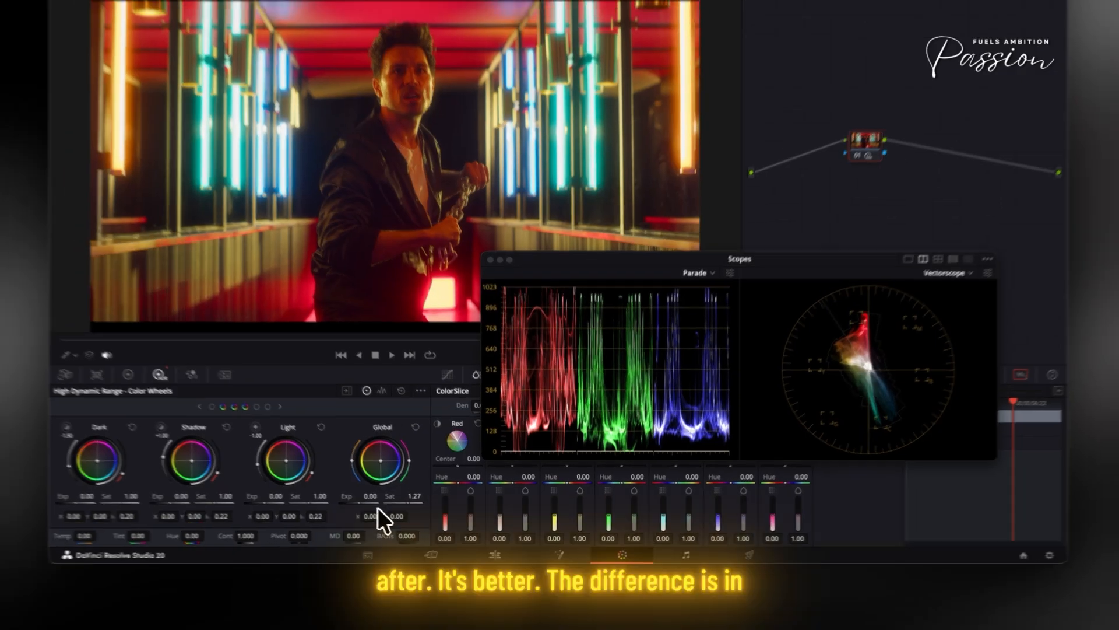
- Compare the Color Boost and HDR Sat versions by alternating between them, examining luminance in the picture and scopes
{"action": "key", "text": "super+b"}
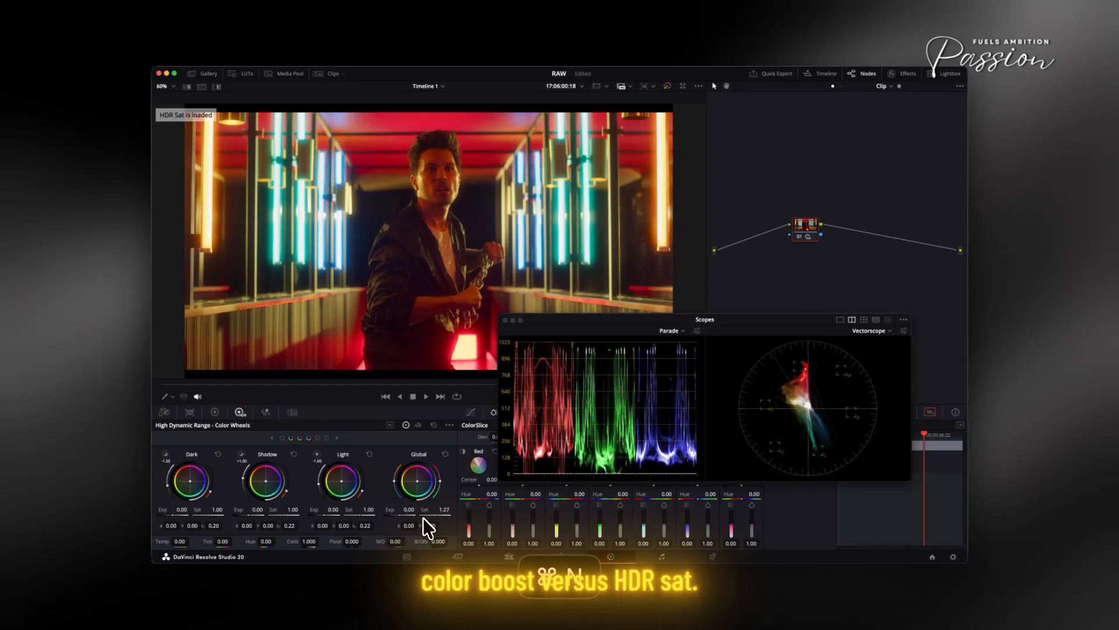
{"action": "key", "text": "super+n"}
{"action": "key", "text": "super+n"}
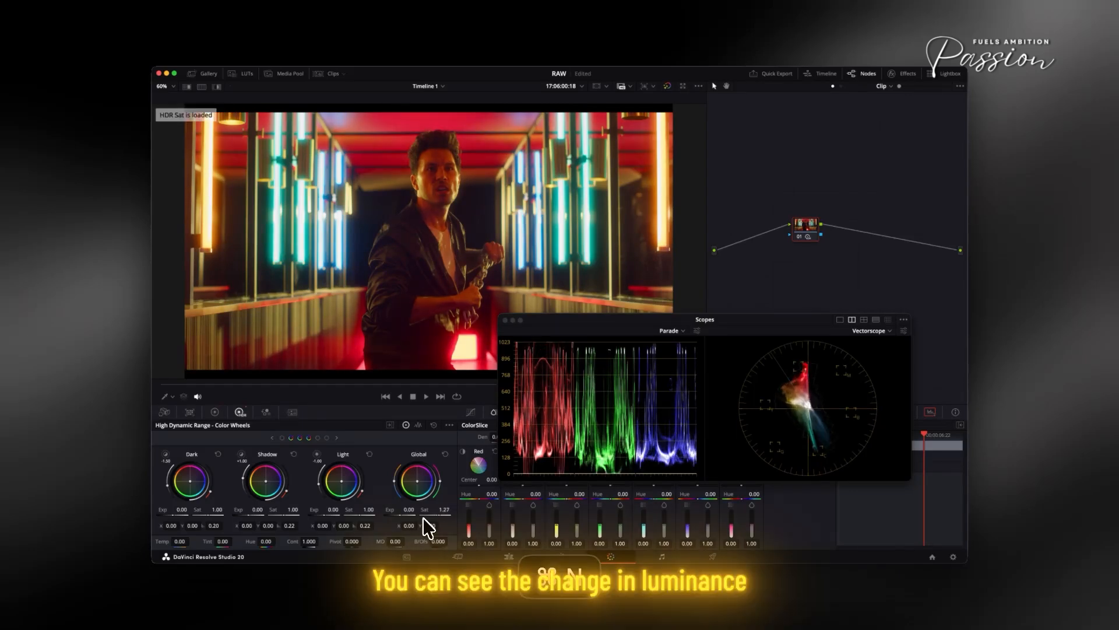
{"action": "key", "text": "super+b"}
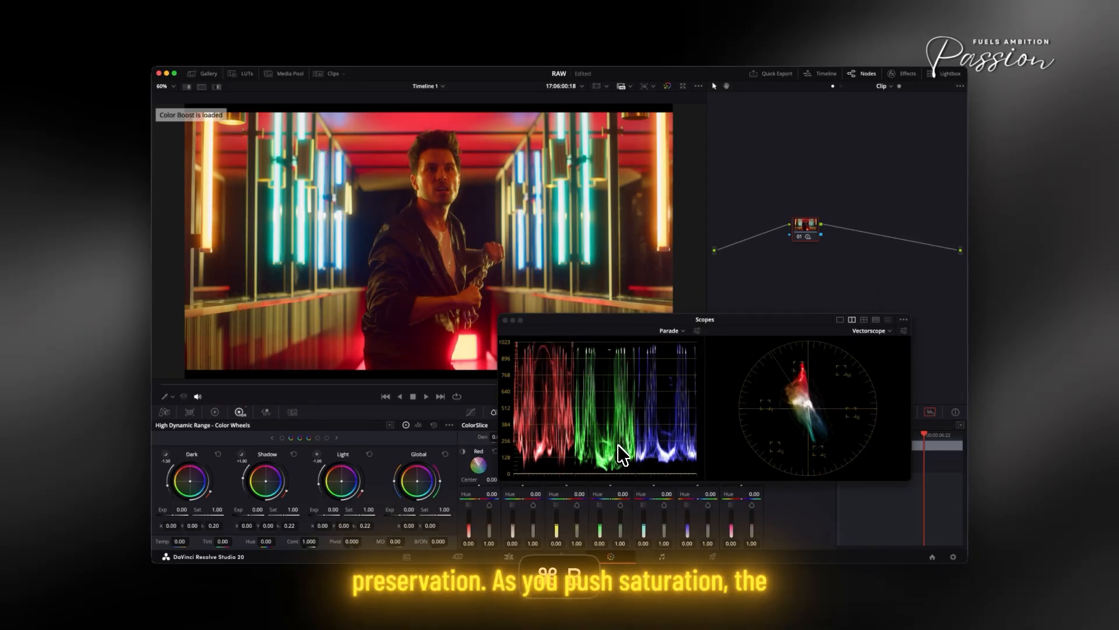
{"action": "key", "text": "super+n"}
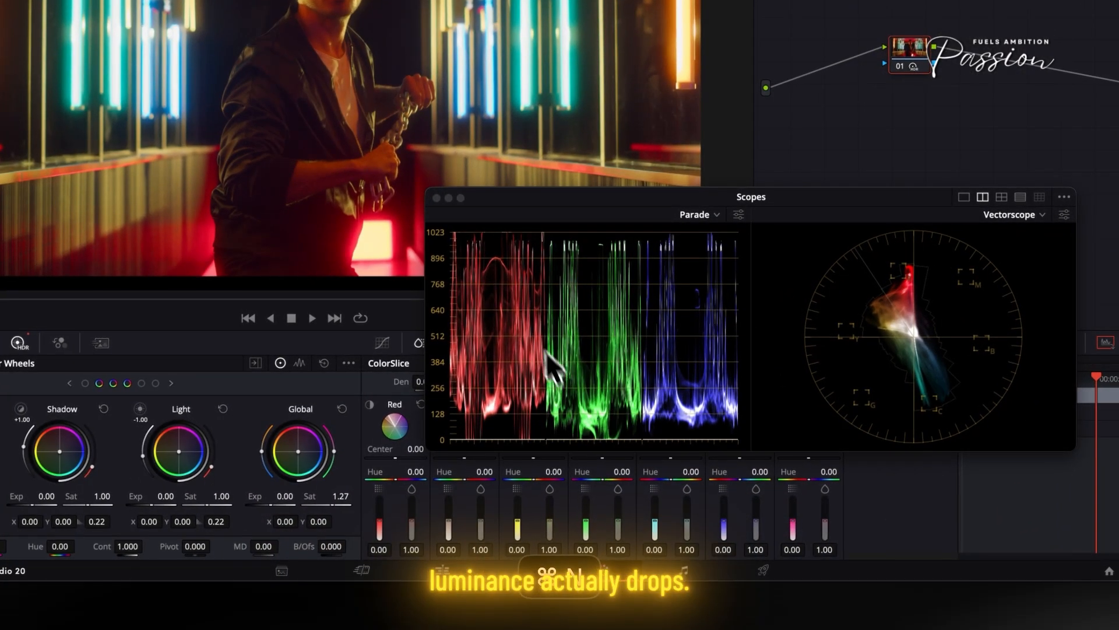
{"action": "key", "text": "super+b"}
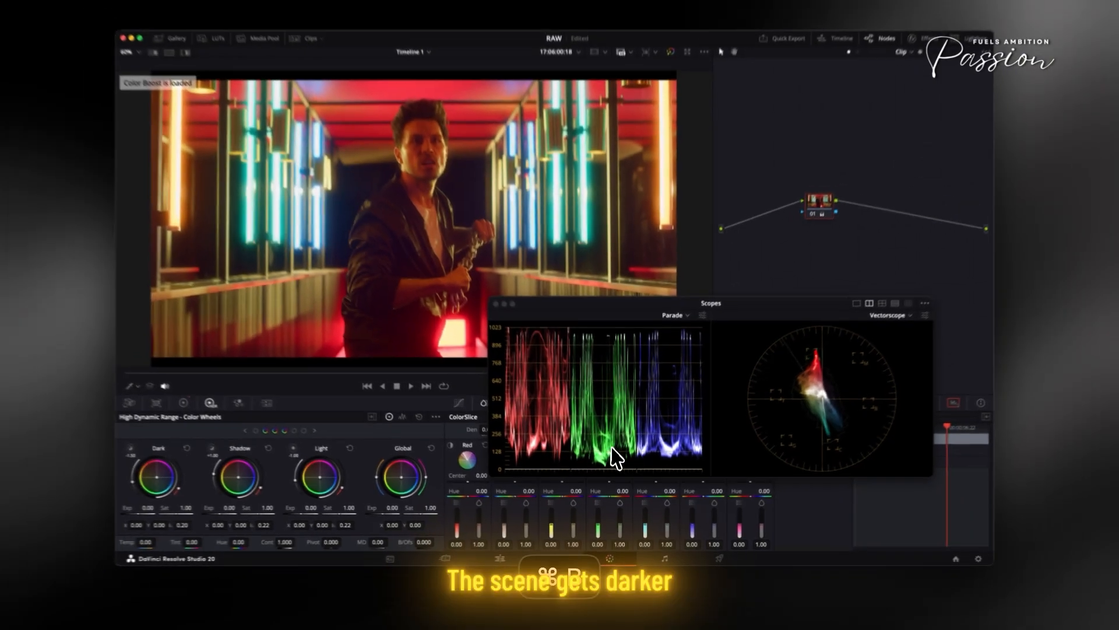
{"action": "key", "text": "super+n"}
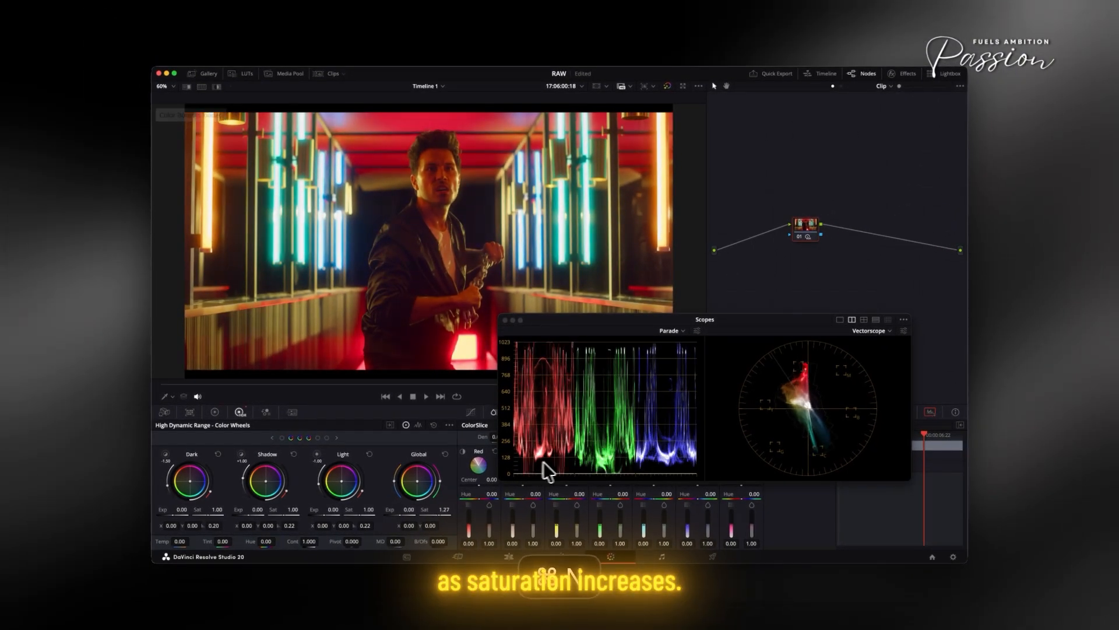
{"action": "key", "text": "super+b"}
{"action": "key", "text": "super+n"}
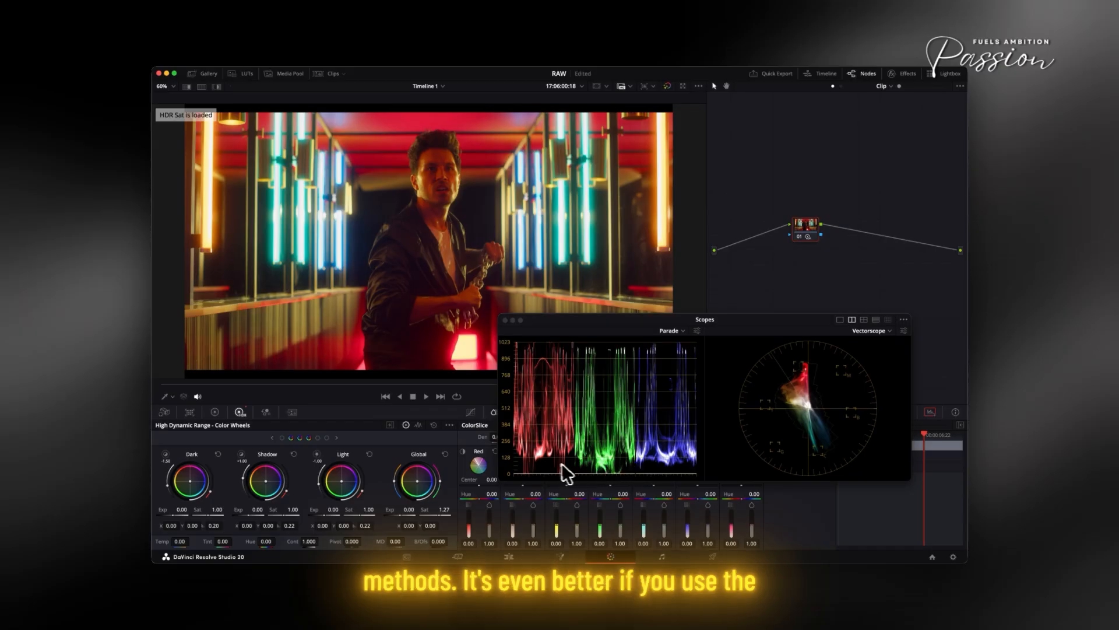
{"action": "key", "text": "super+n"}
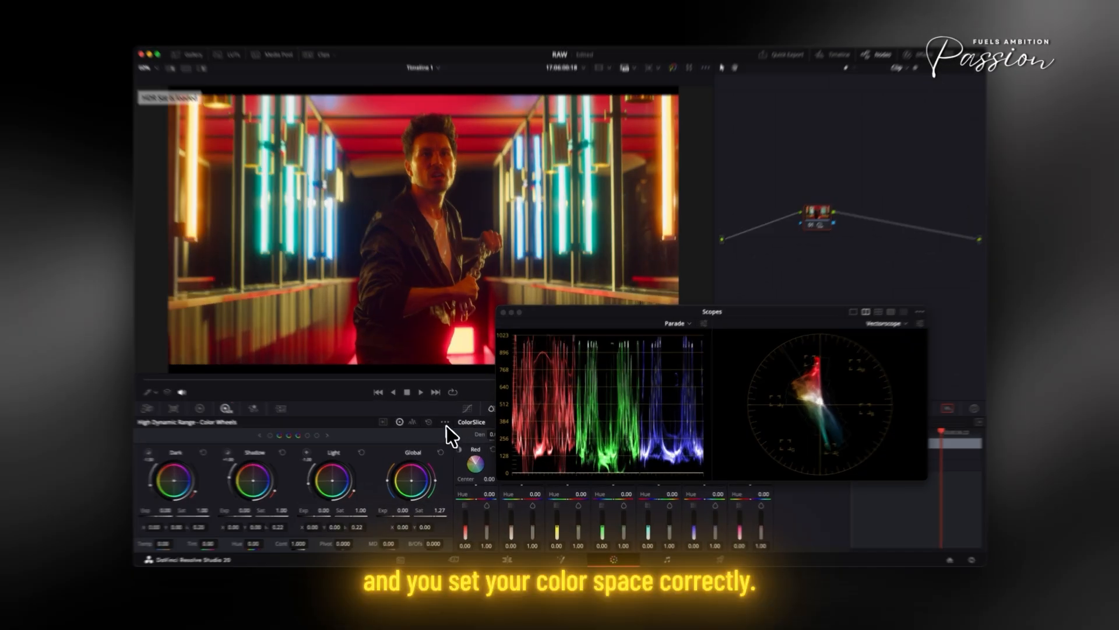
- Examine the color space and gamma choices available for the HDR color wheels
{"action": "left_click", "coordinate": [449, 425]}
{"action": "mouse_move", "coordinate": [473, 502]}
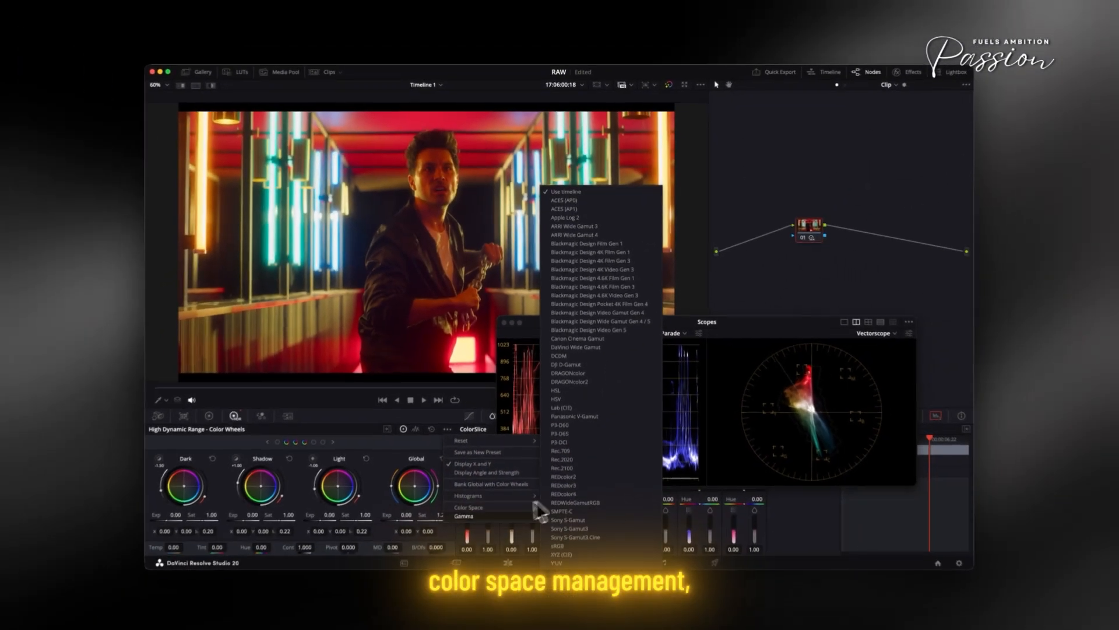
{"action": "mouse_move", "coordinate": [539, 512]}
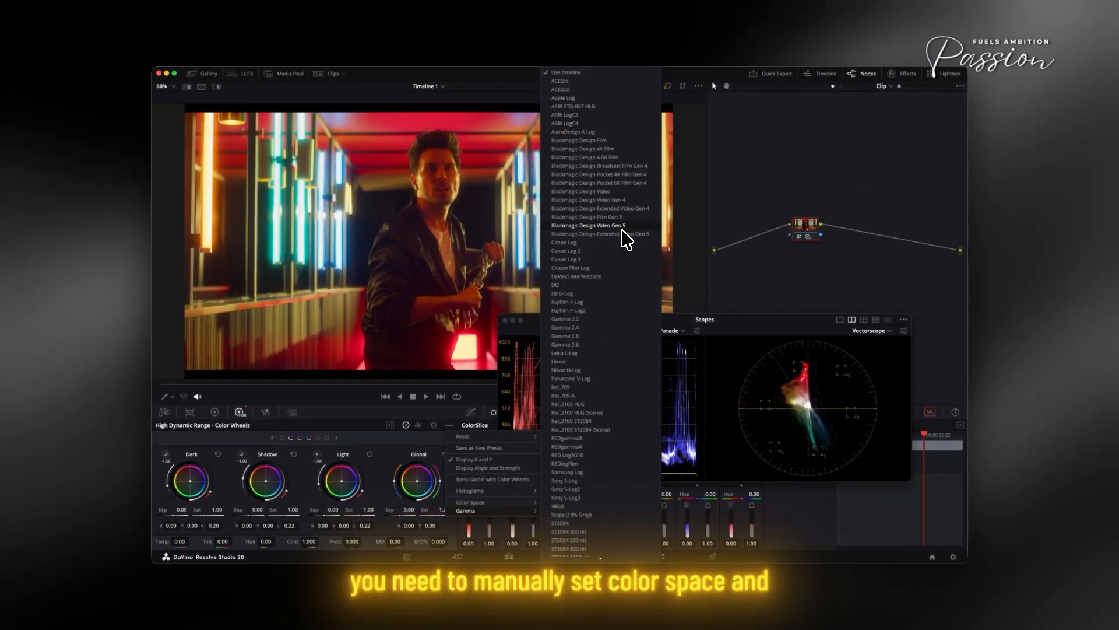
{"action": "mouse_move", "coordinate": [490, 503]}
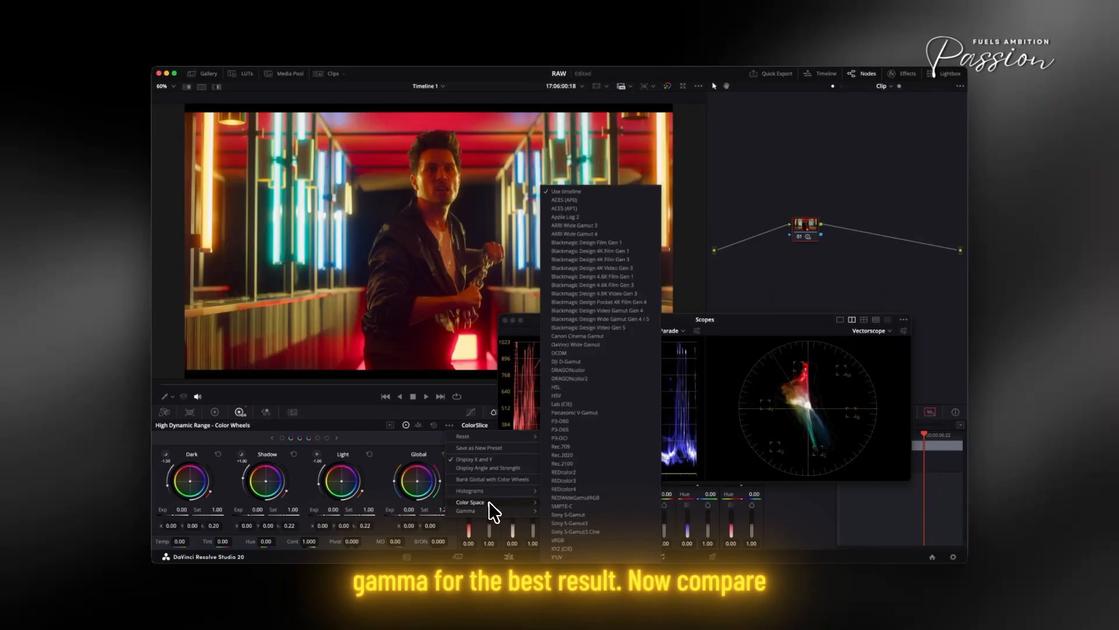
{"action": "left_click", "coordinate": [591, 286]}
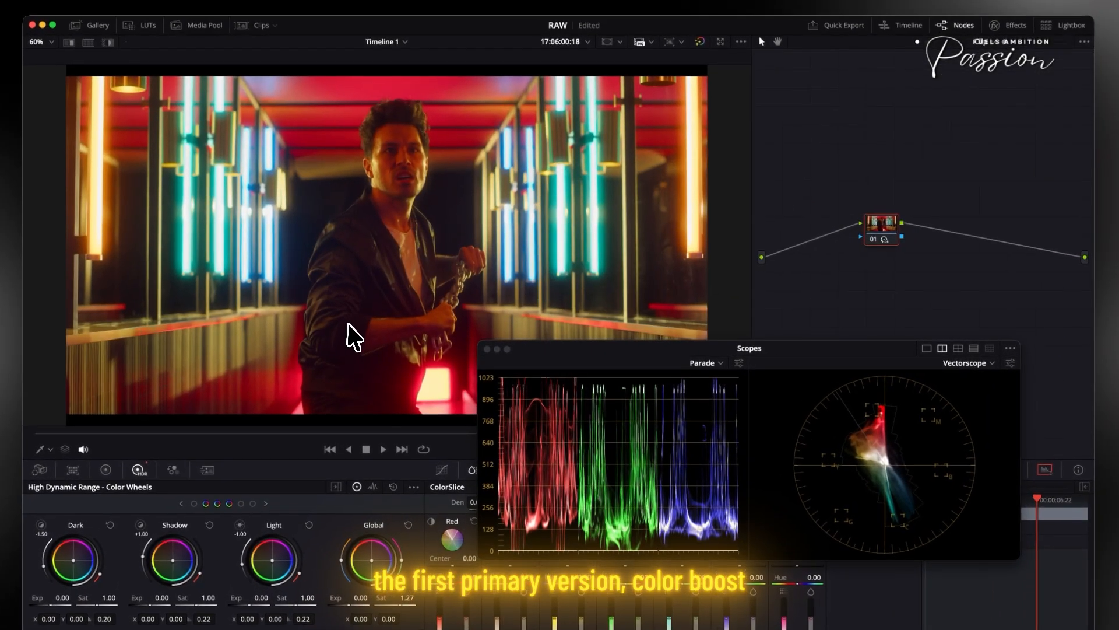
- Compare the Primary Wheel, Color Boost and HDR Sat versions by cycling through them, examining luminance and color density in the picture and scopes
{"action": "key", "text": "super+b"}
{"action": "key", "text": "super+b"}
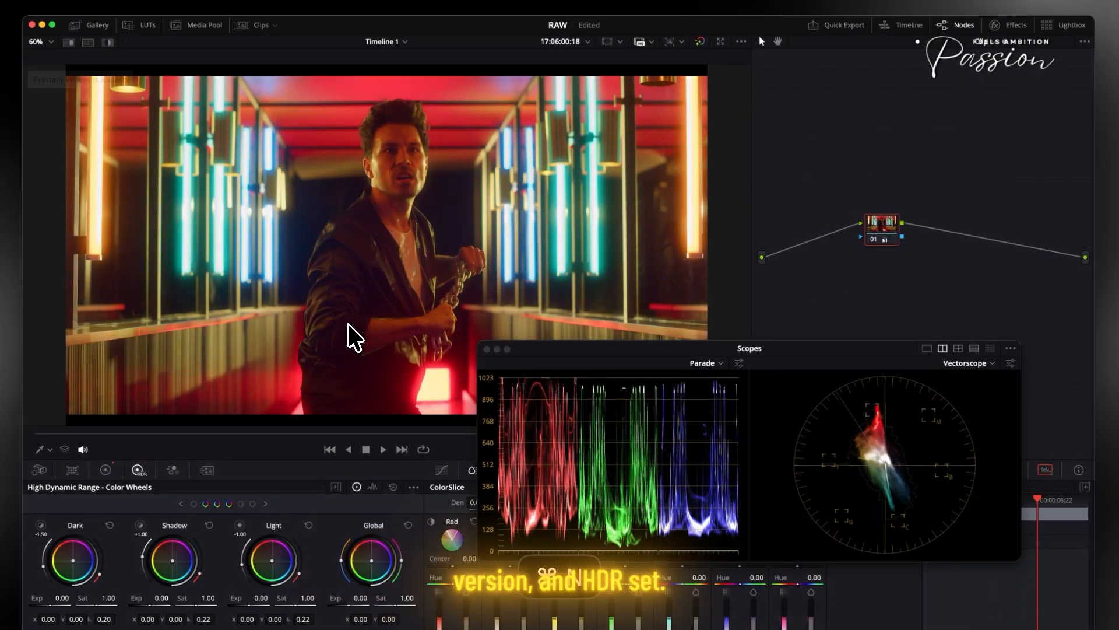
{"action": "key", "text": "super+n"}
{"action": "key", "text": "super+n"}
{"action": "key", "text": "super+n"}
{"action": "key", "text": "super+n"}
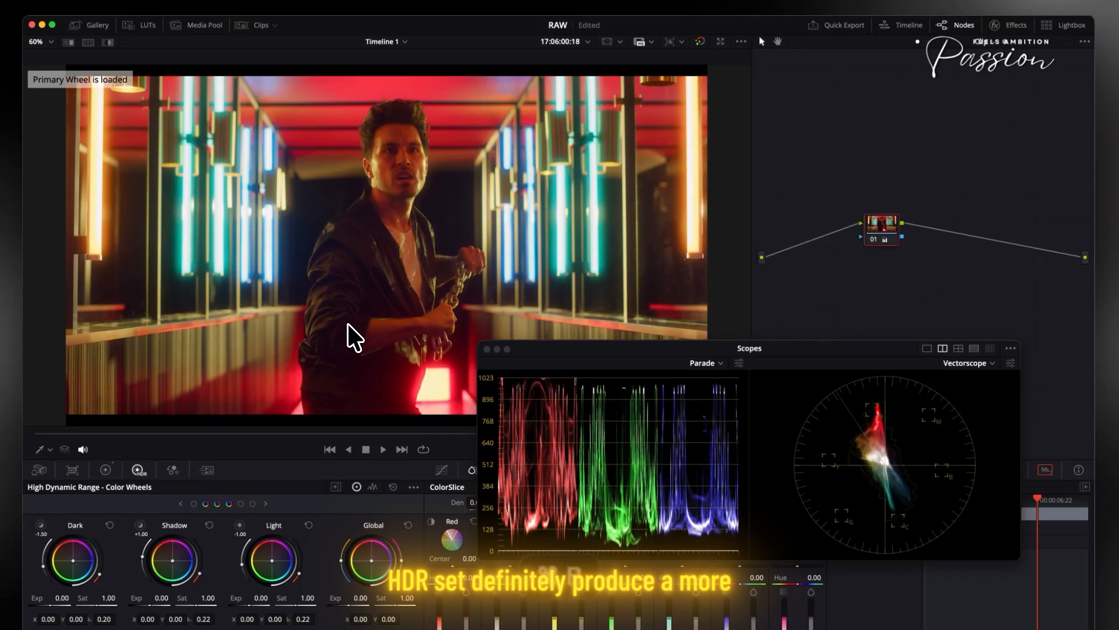
{"action": "key", "text": "super+n"}
{"action": "key", "text": "super+n"}
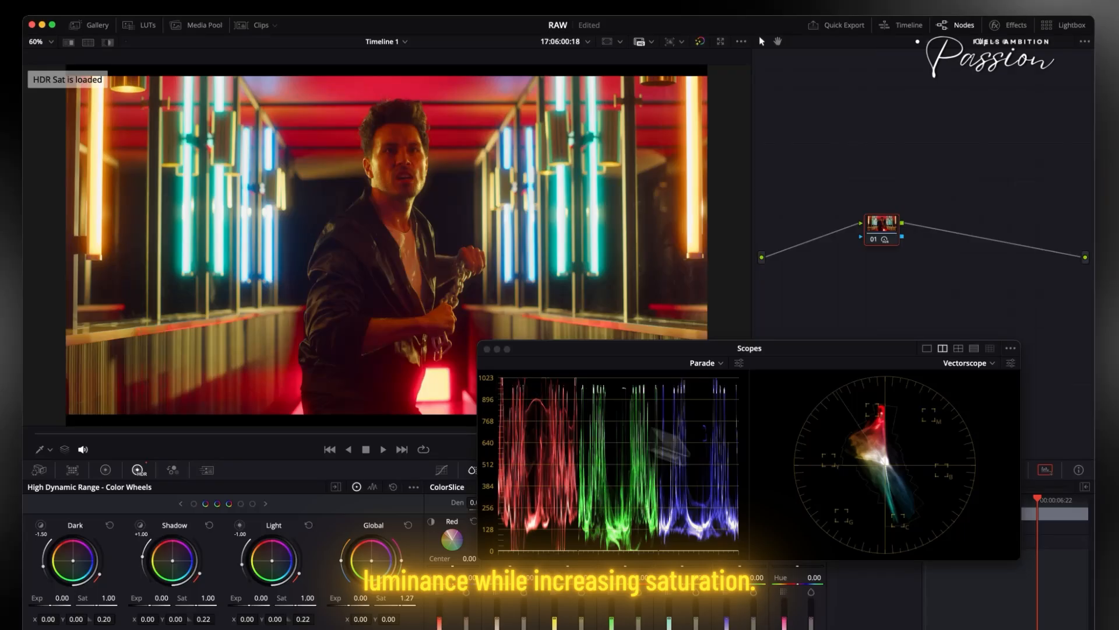
{"action": "key", "text": "super+n"}
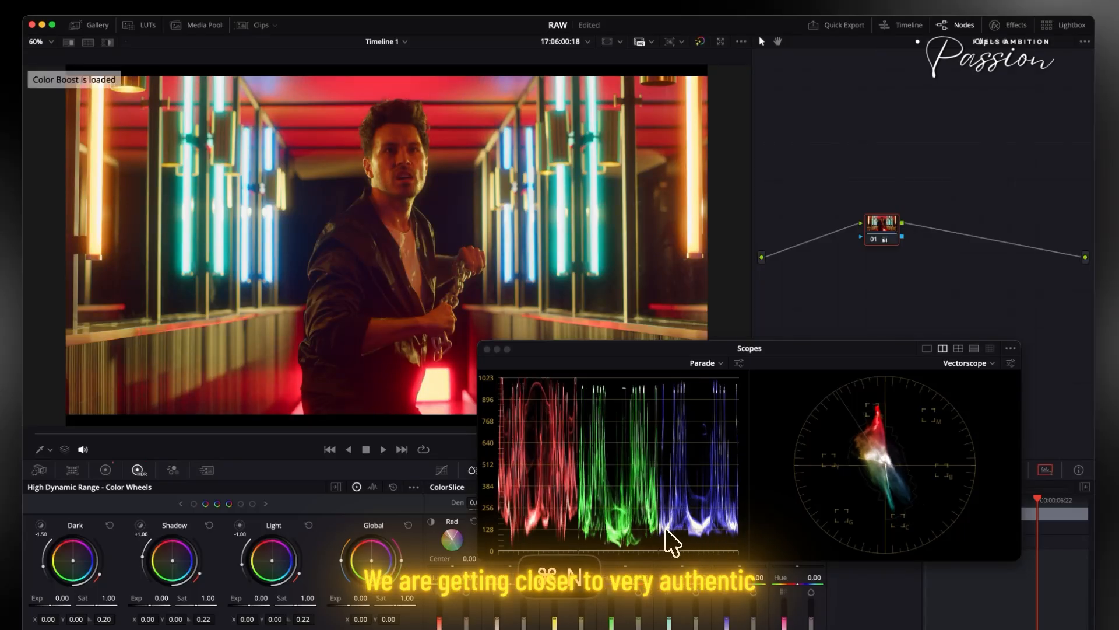
- Load the Color Mixer version and try the blue channel of the RGB Mixer's Blue Output at 1.03
{"action": "key", "text": "super+n"}
{"action": "key", "text": "super+n"}
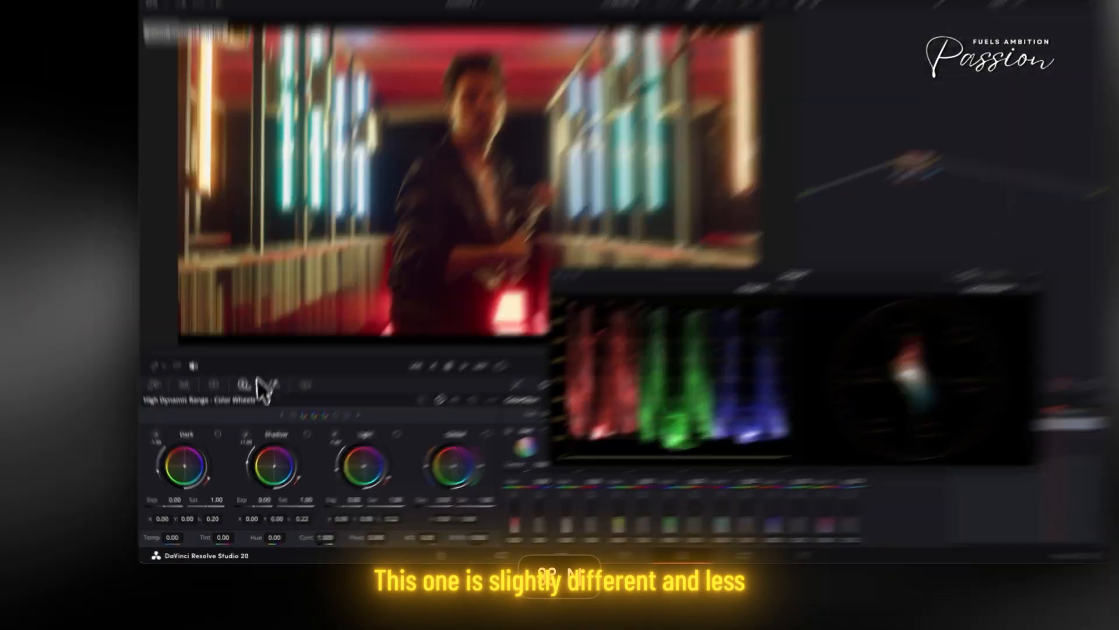
{"action": "left_click", "coordinate": [272, 384]}
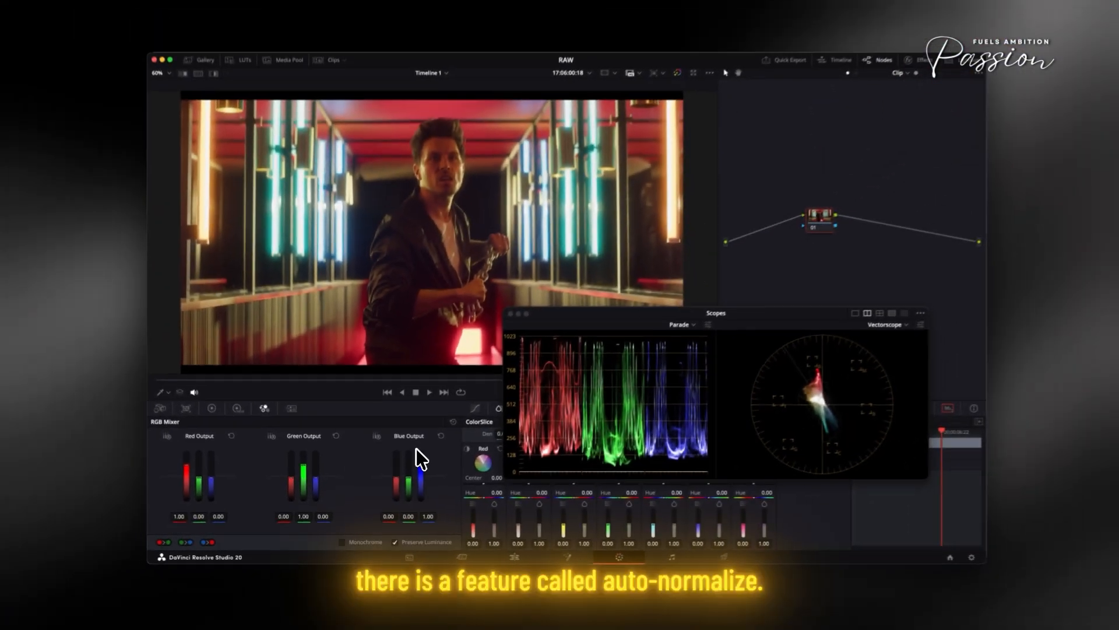
{"action": "left_click_drag", "start_coordinate": [420, 464], "coordinate": [420, 463]}
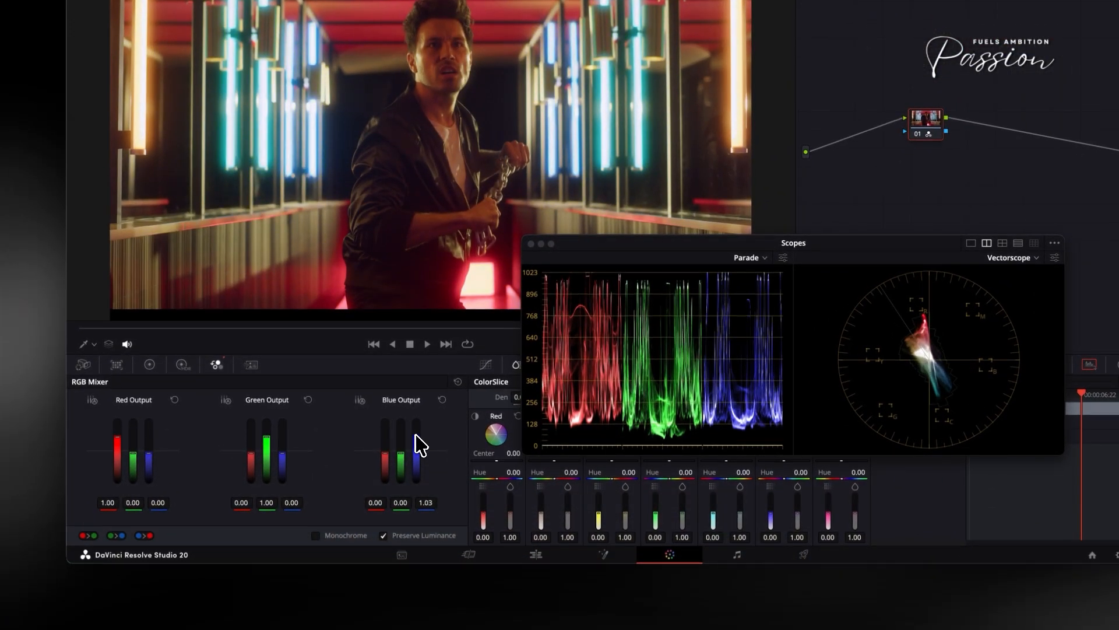
{"action": "left_click", "coordinate": [442, 400]}
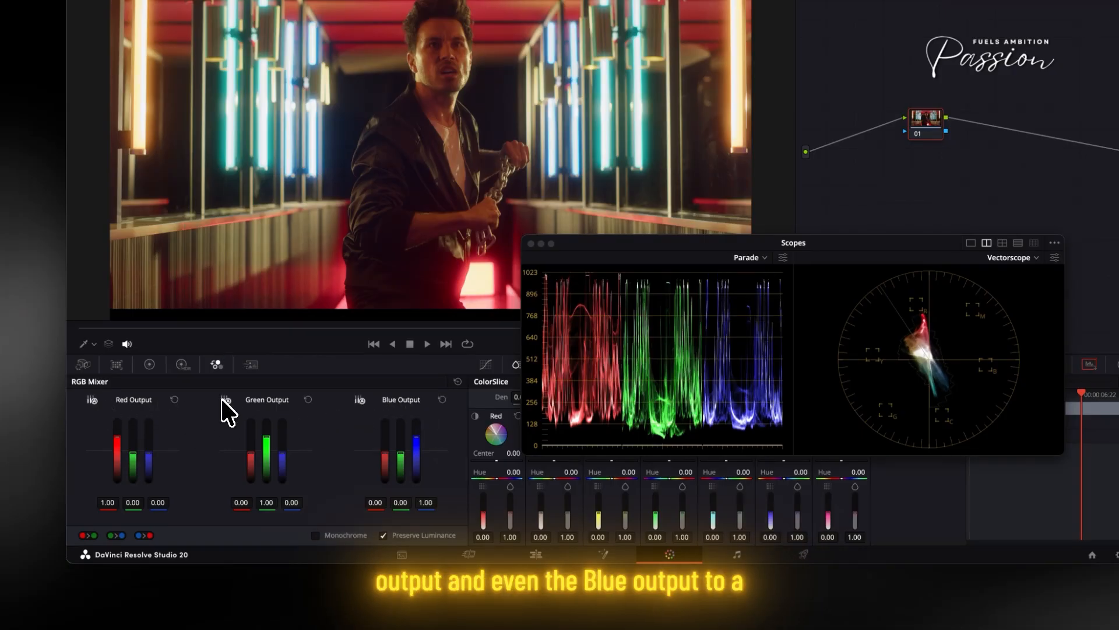
- Turn on auto-normalize for all three RGB Mixer outputs and set red in Red Output, green in Green Output and blue in Blue Output to 1.20
{"action": "left_click", "coordinate": [110, 498]}
{"action": "type", "text": "1.2"}
{"action": "key", "text": "Return"}
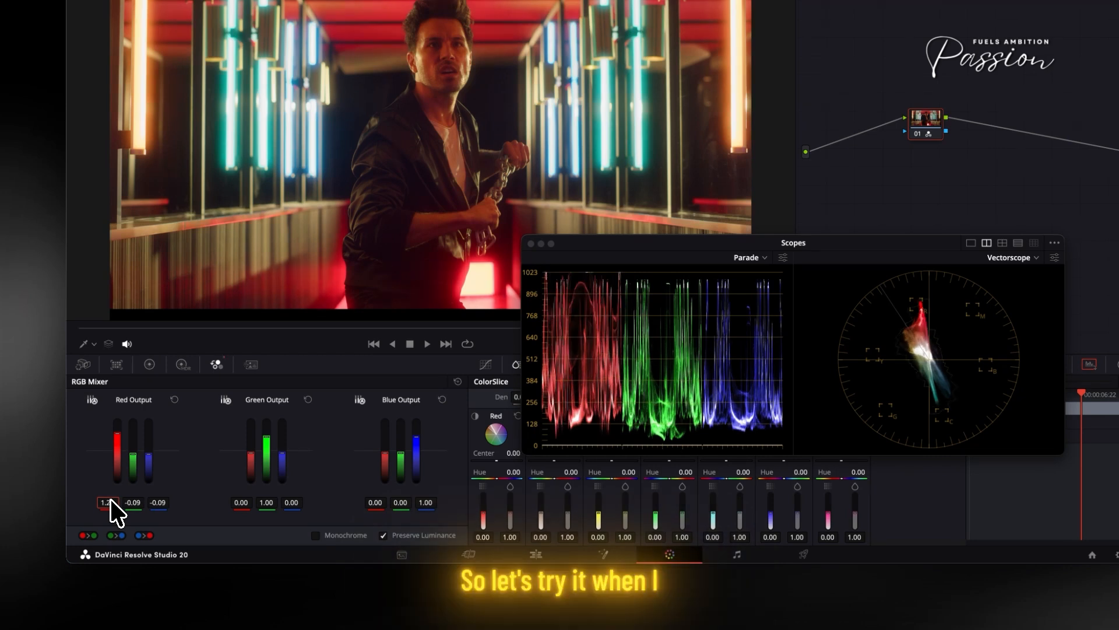
{"action": "left_click", "coordinate": [267, 505]}
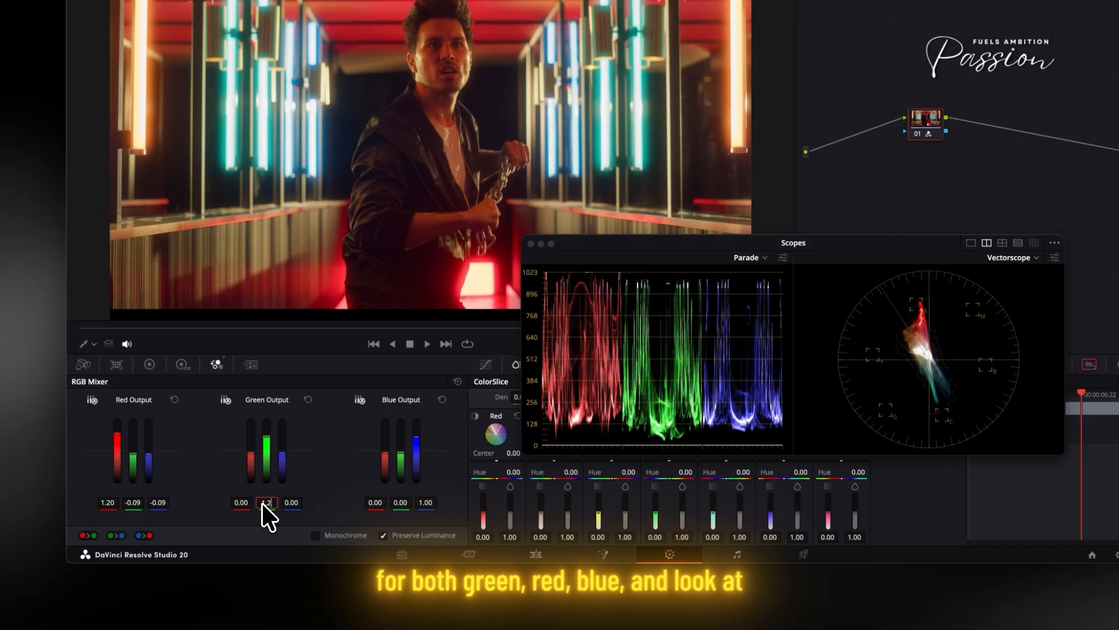
{"action": "type", "text": "1.2"}
{"action": "key", "text": "Return"}
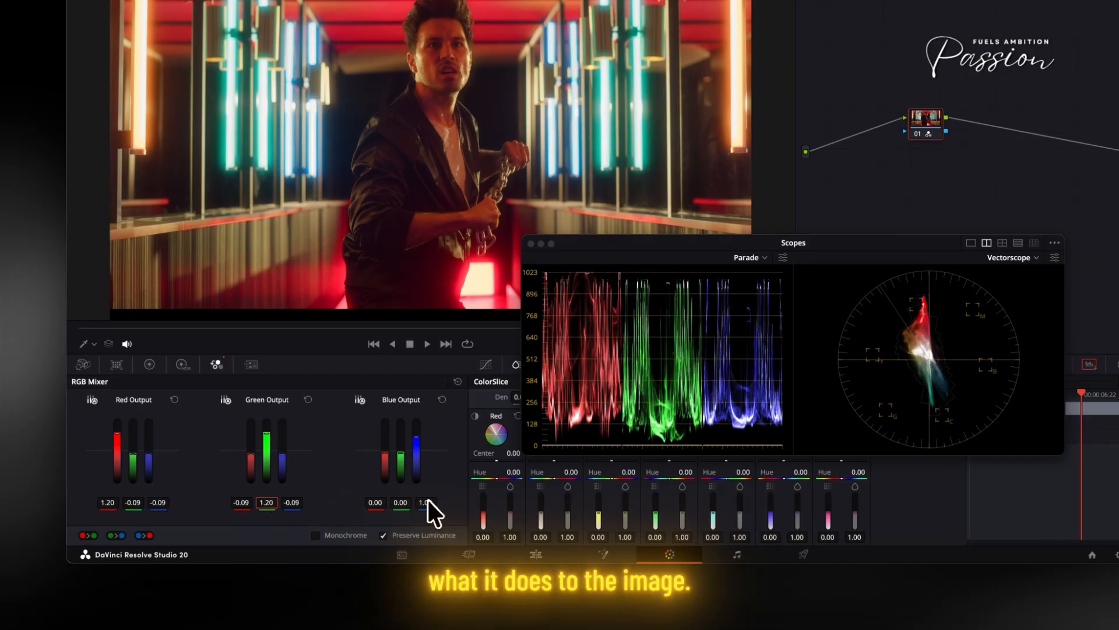
{"action": "type", "text": "1.2"}
{"action": "key", "text": "Return"}
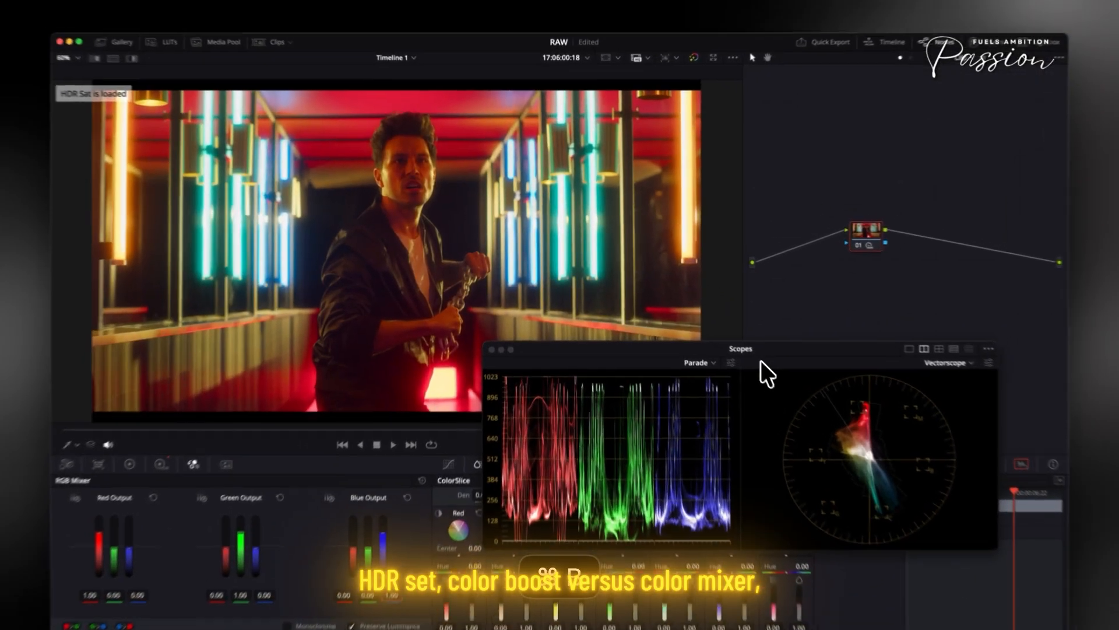
- Compare the Color Mixer version with the HDR Sat and Primary Wheel versions, judging saturation strength in the picture and scopes
{"action": "key", "text": "super+n"}
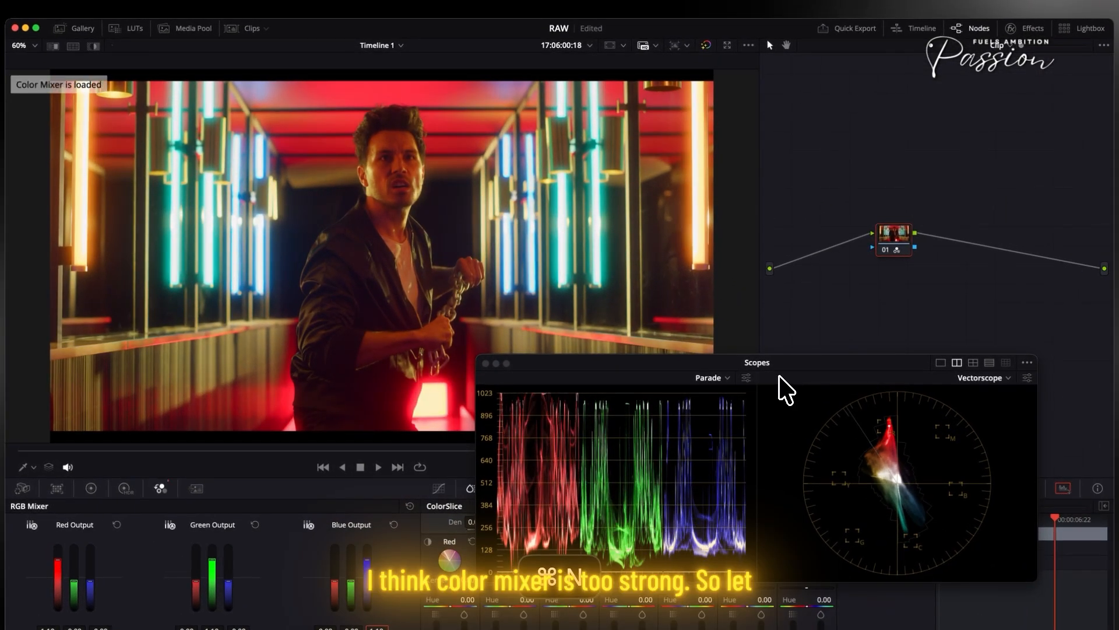
{"action": "key", "text": "super+b"}
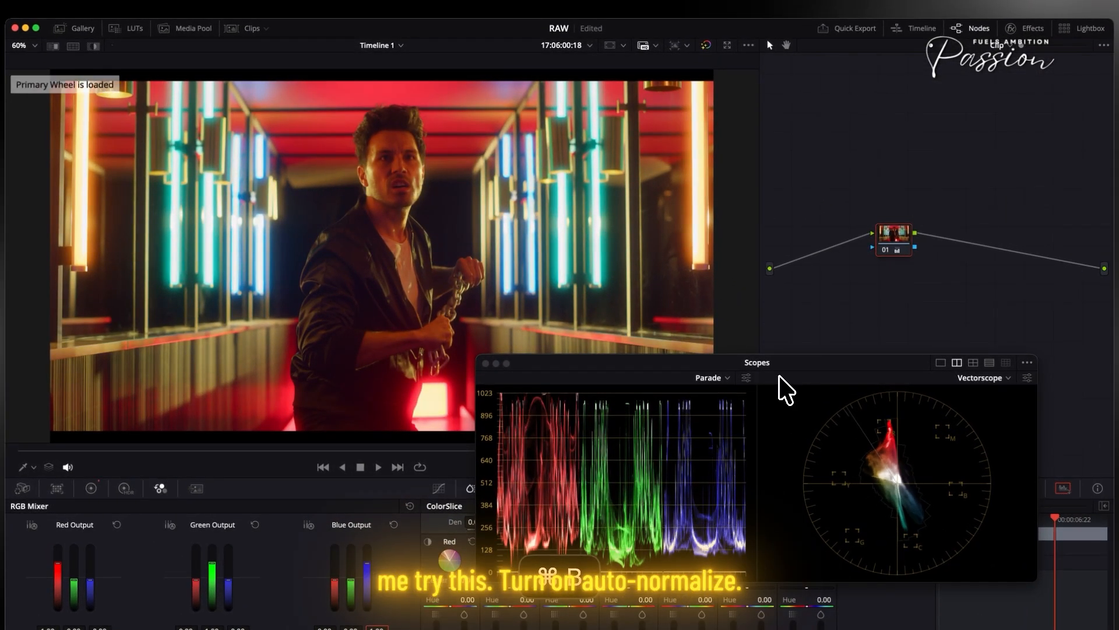
{"action": "key", "text": "super+n"}
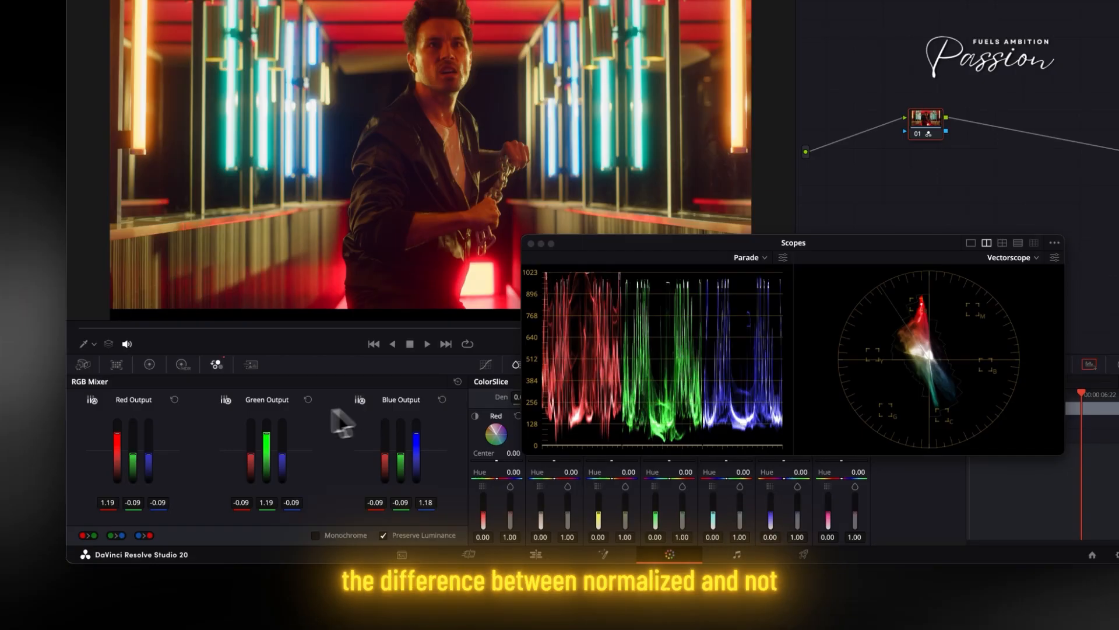
- Reset the RGB Mixer and try it without auto-normalize, with blue at 1.25, green at 1.15 and red at 1.28 in their own outputs
{"action": "left_click", "coordinate": [458, 382]}
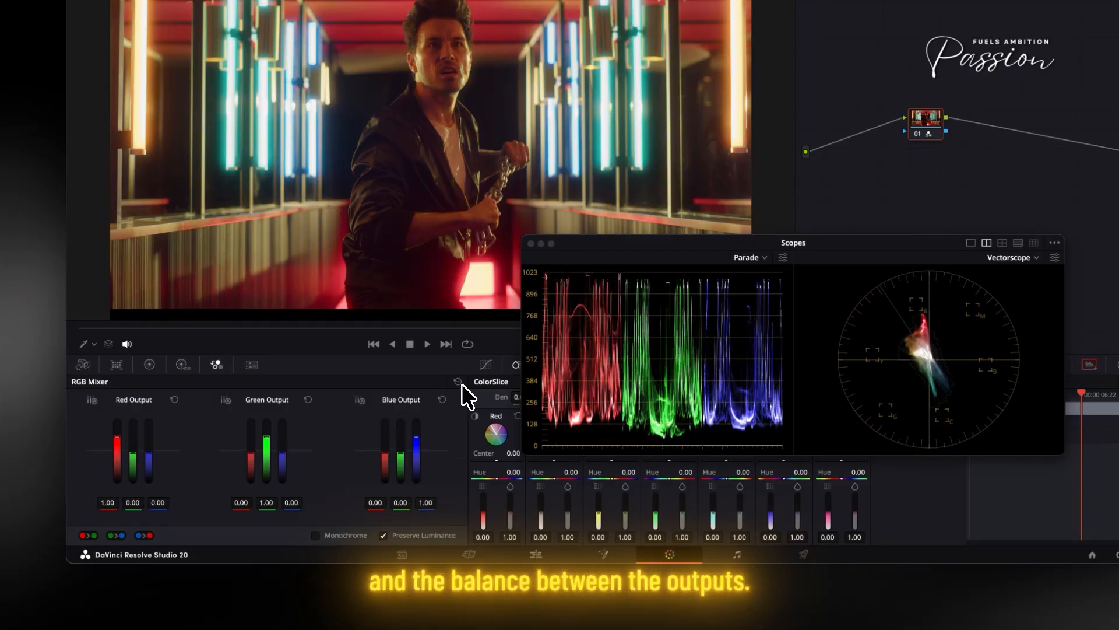
{"action": "left_click_drag", "start_coordinate": [417, 437], "coordinate": [421, 433]}
{"action": "left_click_drag", "start_coordinate": [264, 436], "coordinate": [227, 448]}
{"action": "left_click_drag", "start_coordinate": [119, 437], "coordinate": [119, 429]}
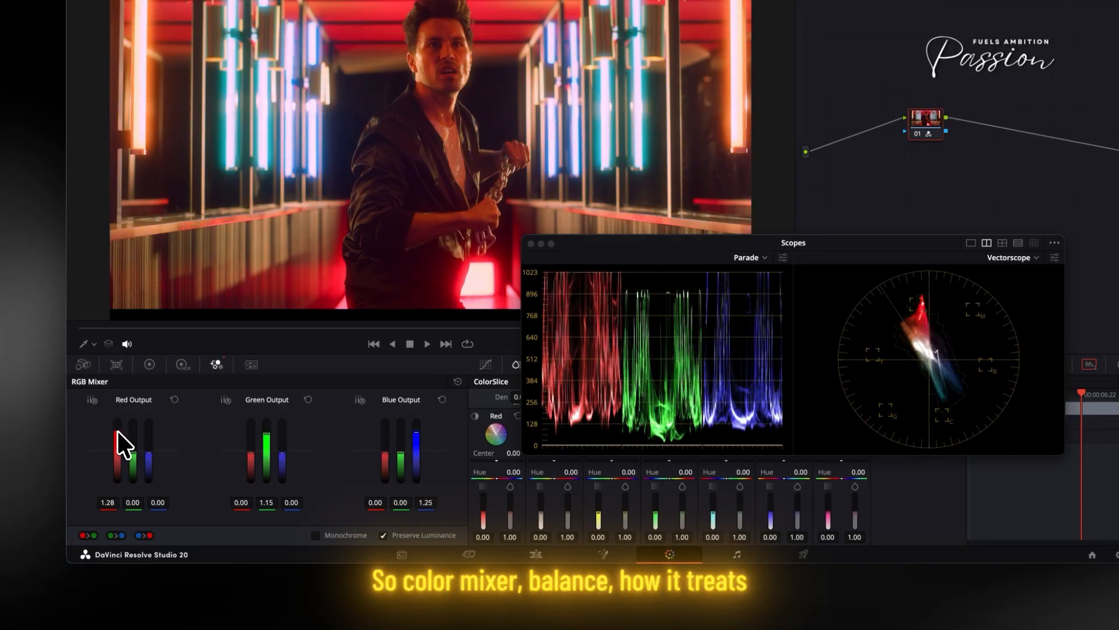
{"action": "left_click", "coordinate": [458, 382]}
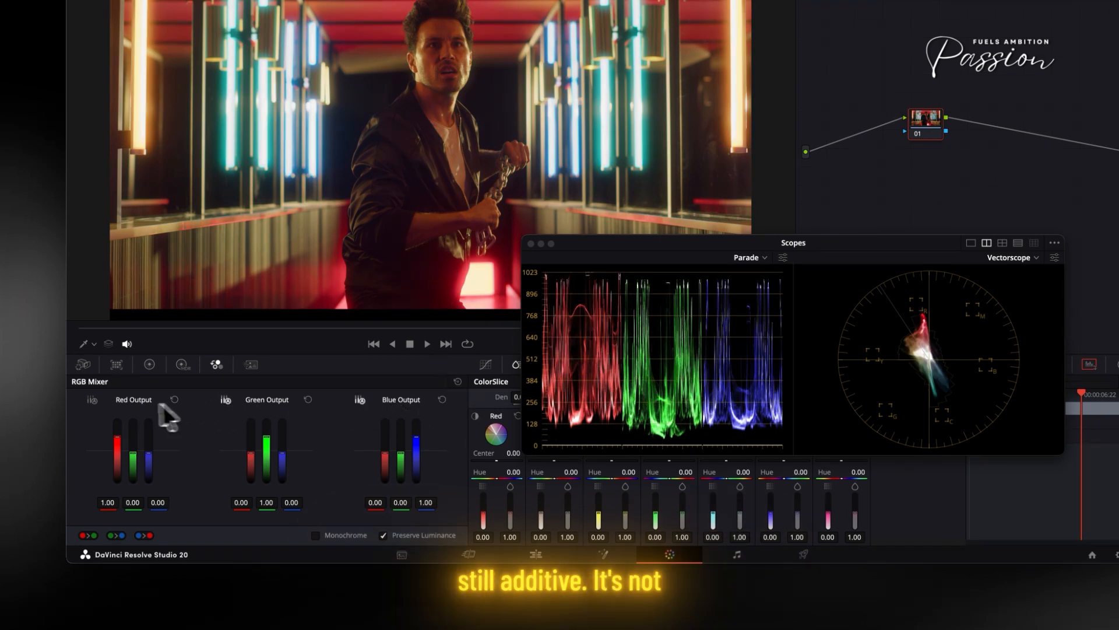
- Re-enable auto-normalize on the RGB Mixer outputs and return each output's own color channel to 1.20
{"action": "left_click_drag", "start_coordinate": [106, 503], "coordinate": [112, 503]}
{"action": "left_click_drag", "start_coordinate": [268, 502], "coordinate": [269, 502]}
{"action": "left_click_drag", "start_coordinate": [231, 621], "coordinate": [233, 622]}
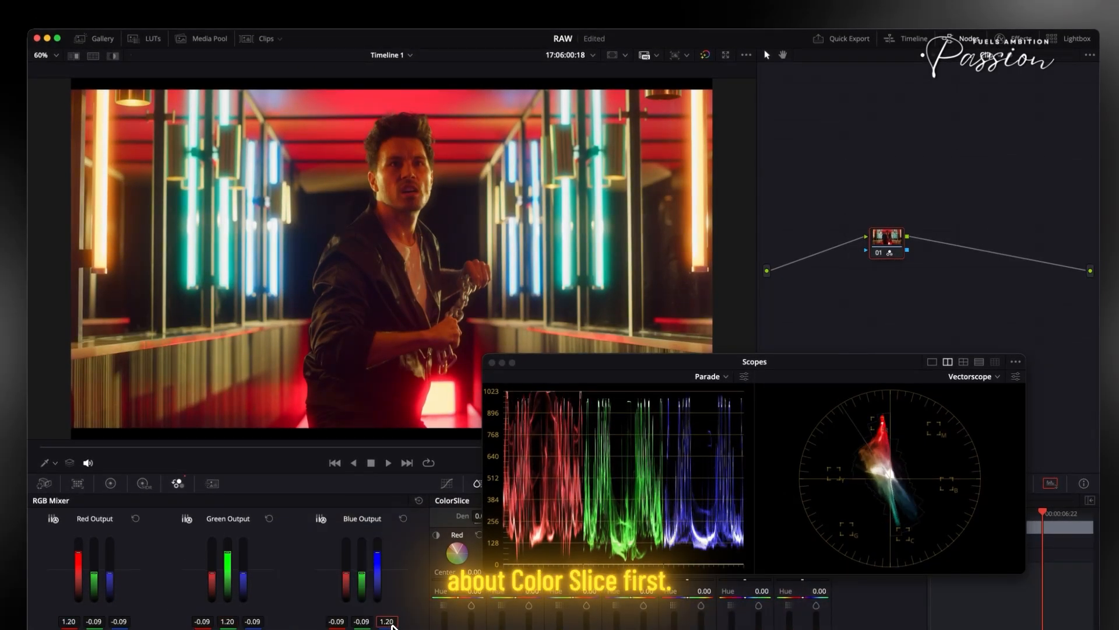
- Load the Color Slice version and set the overall ColorSlice saturation to 1.80, moving the scopes window to keep the palette and picture visible
{"action": "key", "text": "super+b"}
{"action": "key", "text": "super+n"}
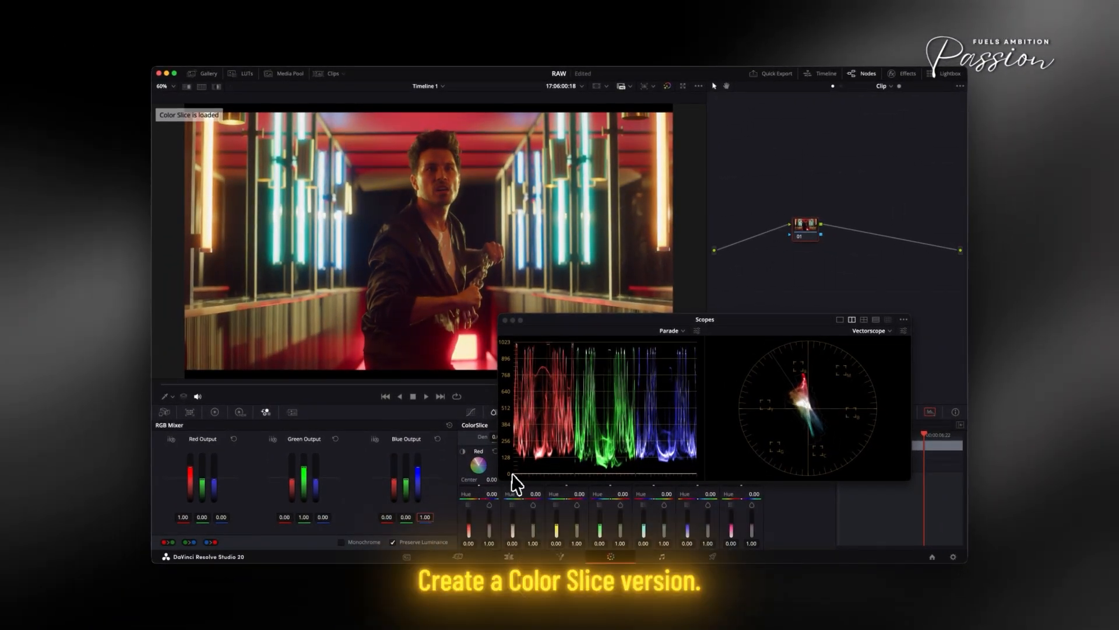
{"action": "key", "text": "super+n"}
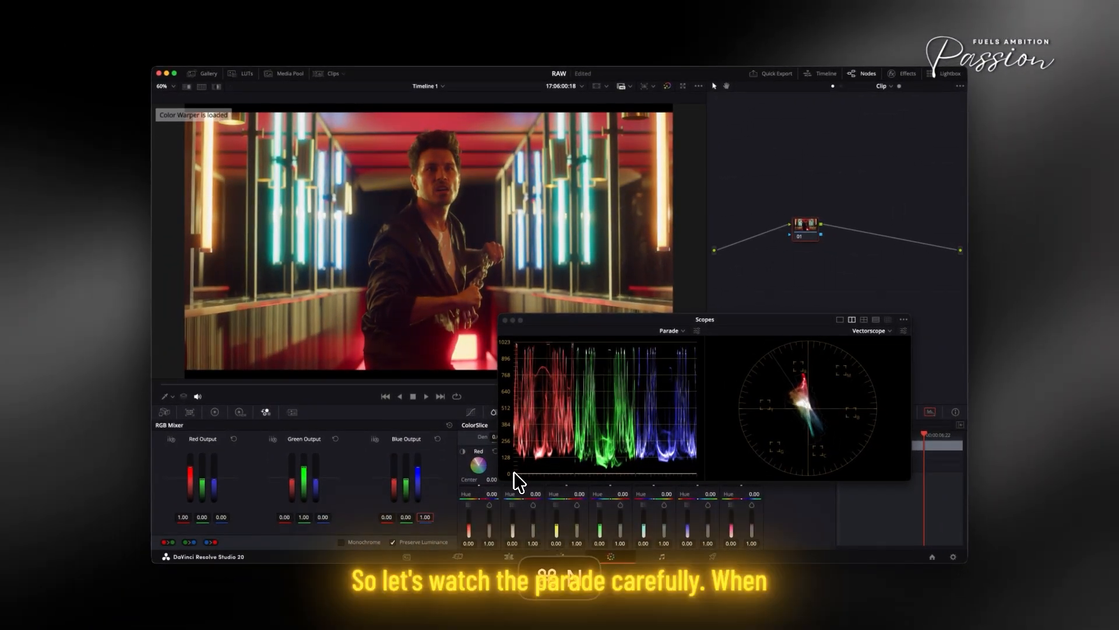
{"action": "key", "text": "super+b"}
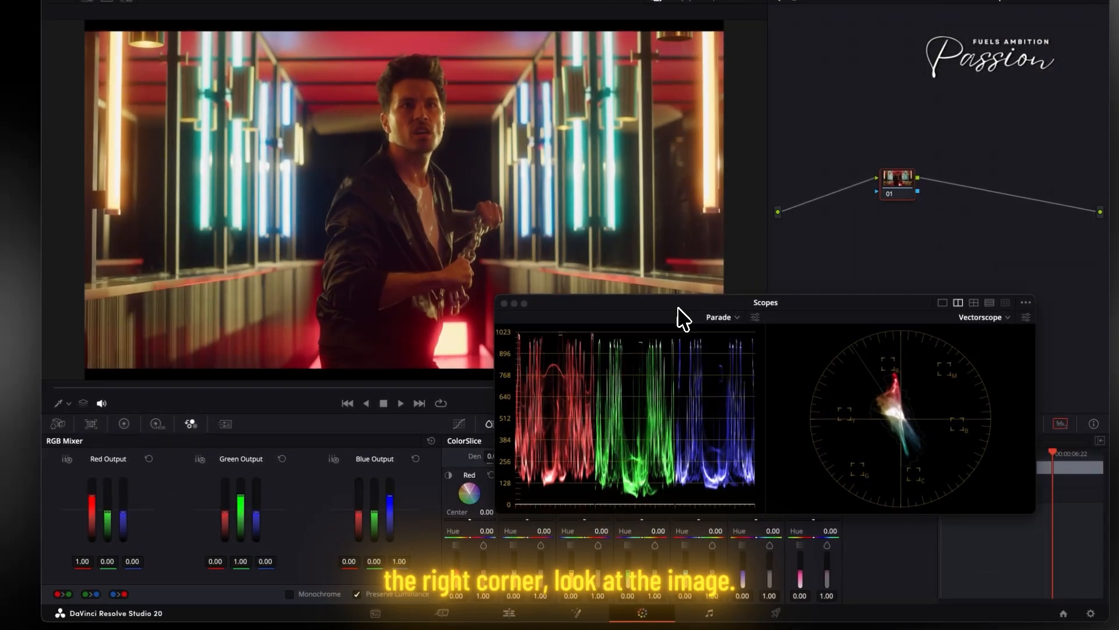
{"action": "left_click_drag", "start_coordinate": [635, 321], "coordinate": [488, 248]}
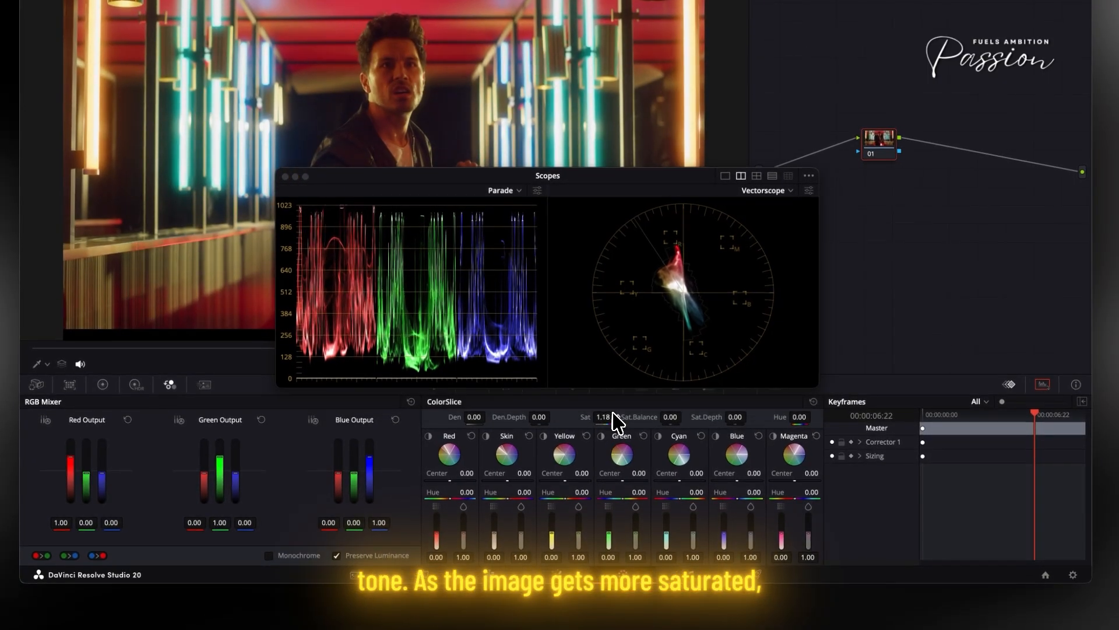
{"action": "left_click_drag", "start_coordinate": [614, 413], "coordinate": [637, 411]}
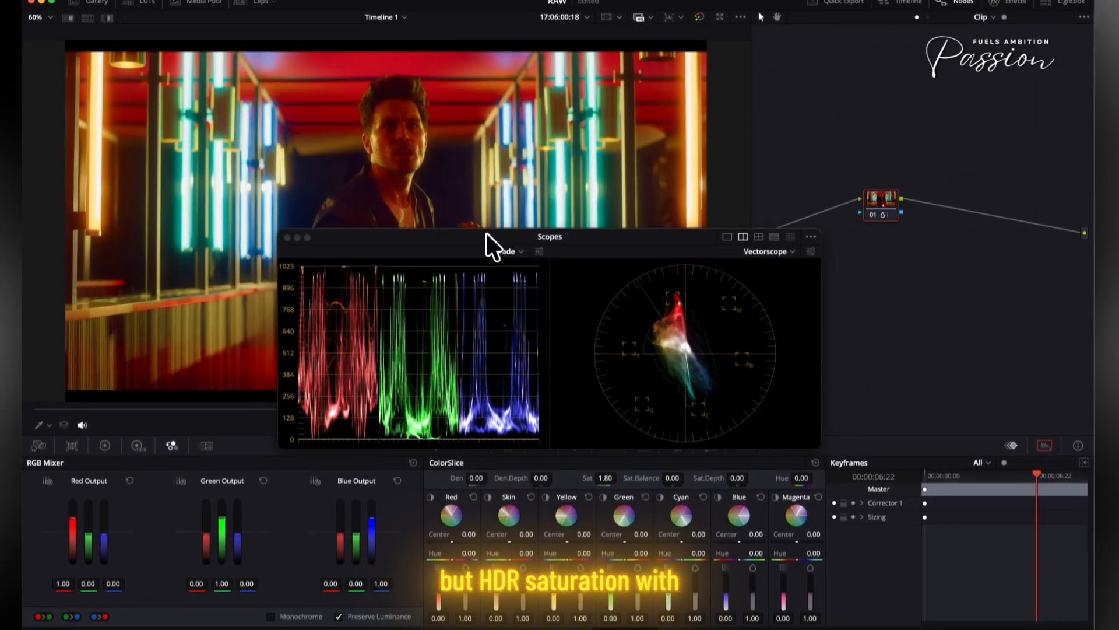
{"action": "left_click_drag", "start_coordinate": [486, 232], "coordinate": [672, 352]}
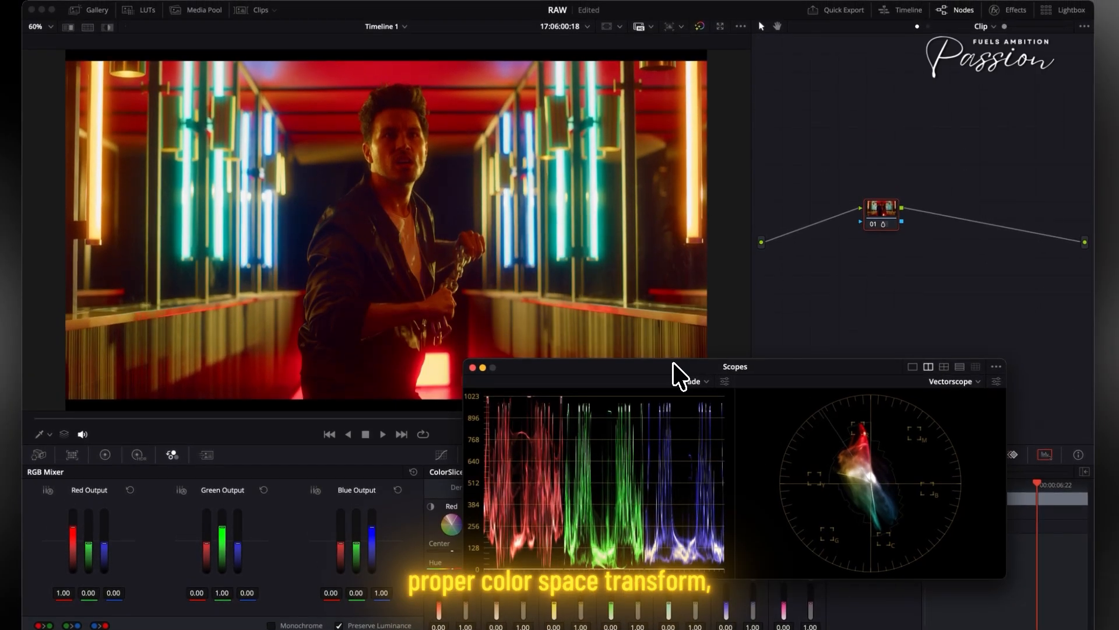
- Compare the Color Slice version with the Color Mixer and HDR Sat versions by alternating between them, examining color weight and the scopes
{"action": "key", "text": "super+b"}
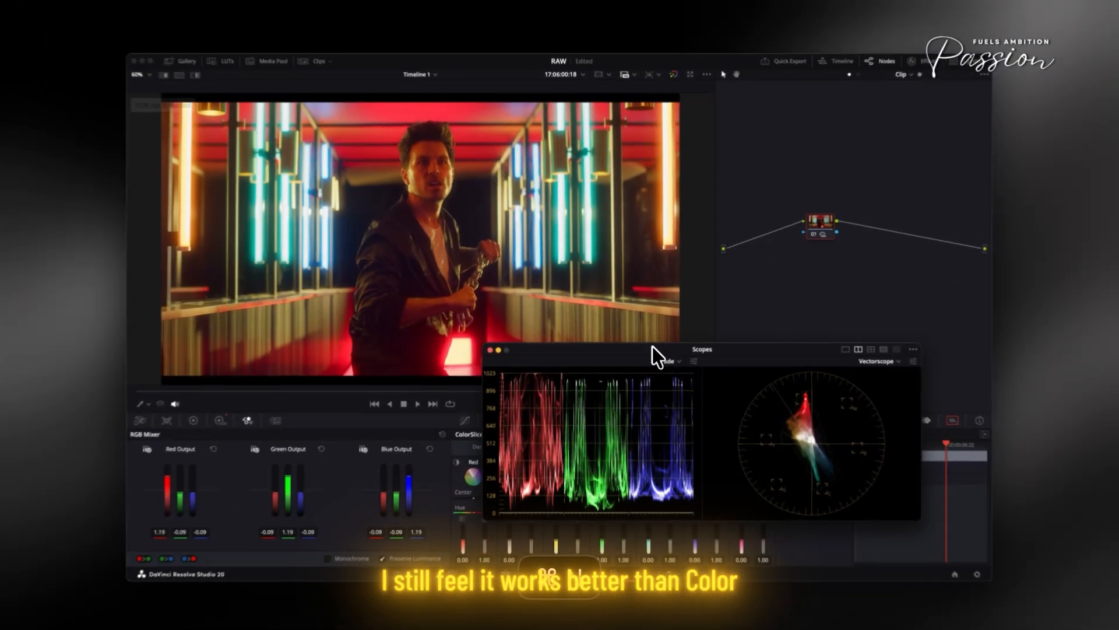
{"action": "key", "text": "super+n"}
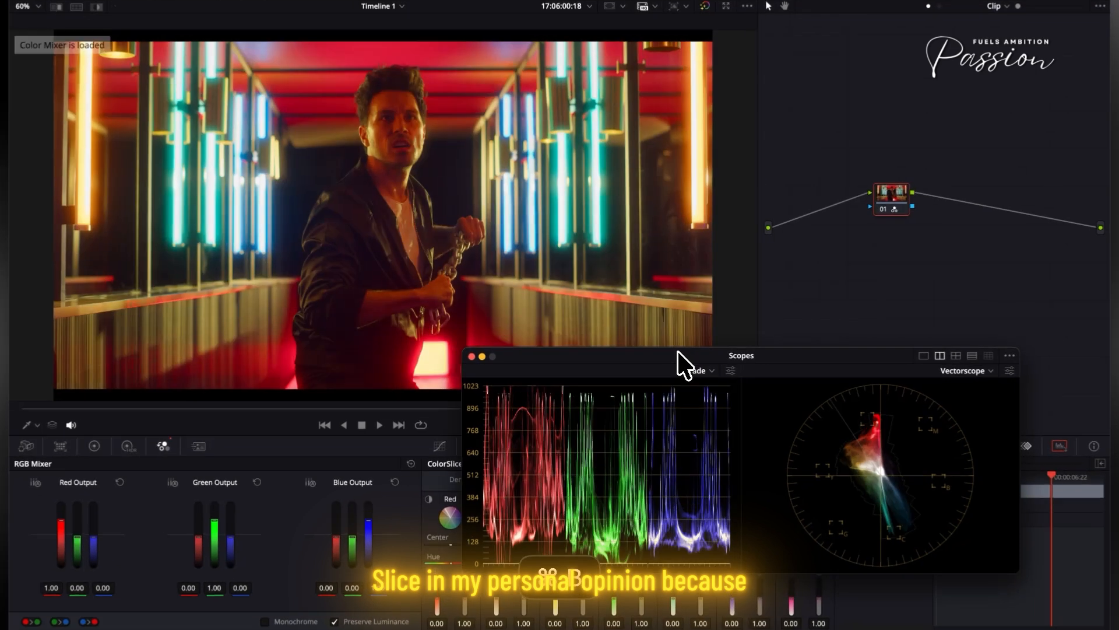
{"action": "key", "text": "super+b"}
{"action": "key", "text": "super+n"}
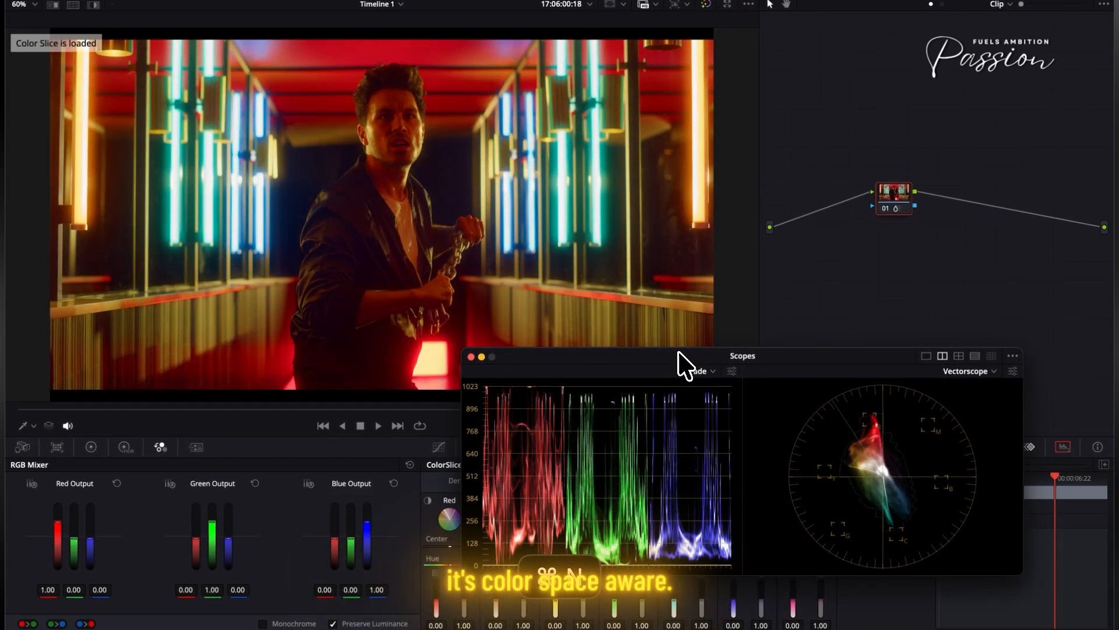
{"action": "key", "text": "super+b"}
{"action": "key", "text": "super+n"}
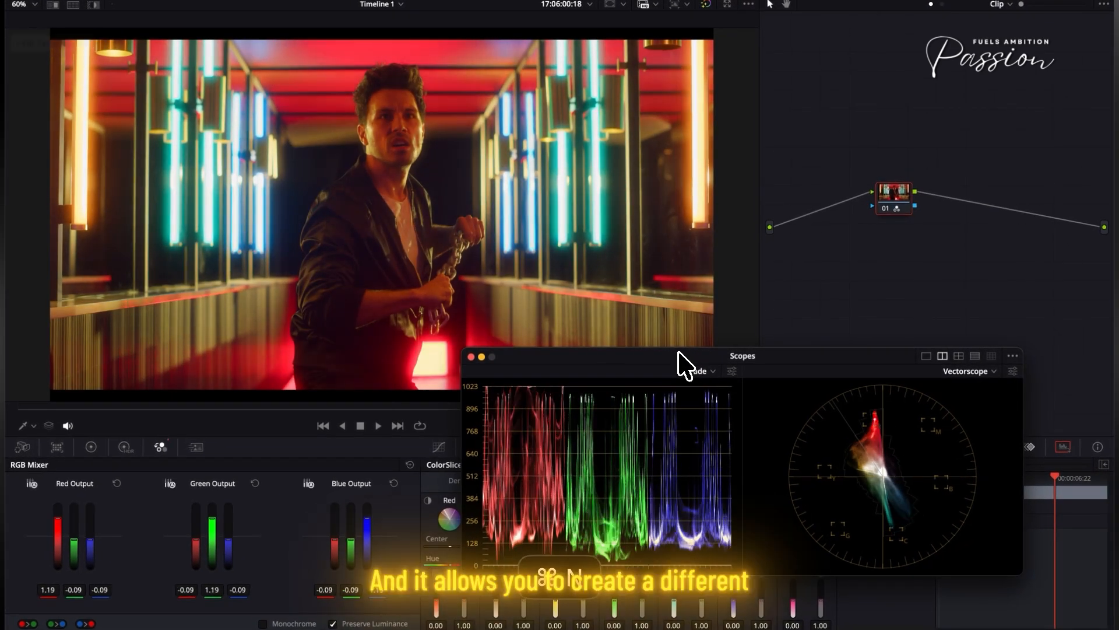
{"action": "key", "text": "super+b"}
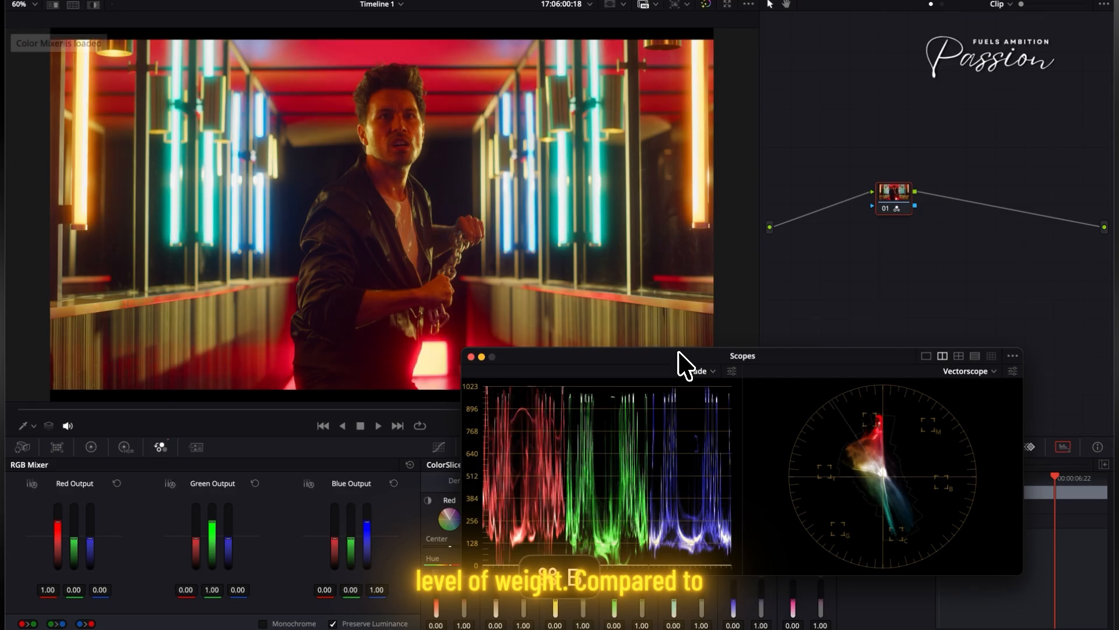
{"action": "key", "text": "super+n"}
{"action": "key", "text": "super+n"}
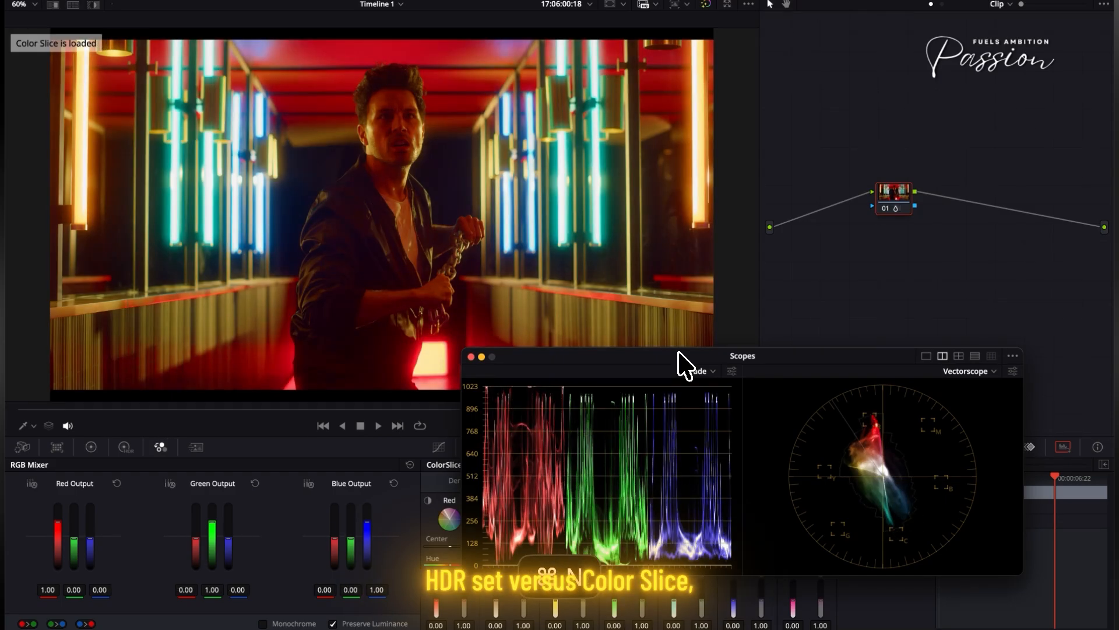
- Alternate repeatedly between the Color Slice and HDR Sat versions to examine overall brightness, color density and the parade and vectorscope spread
{"action": "key", "text": "super+b"}
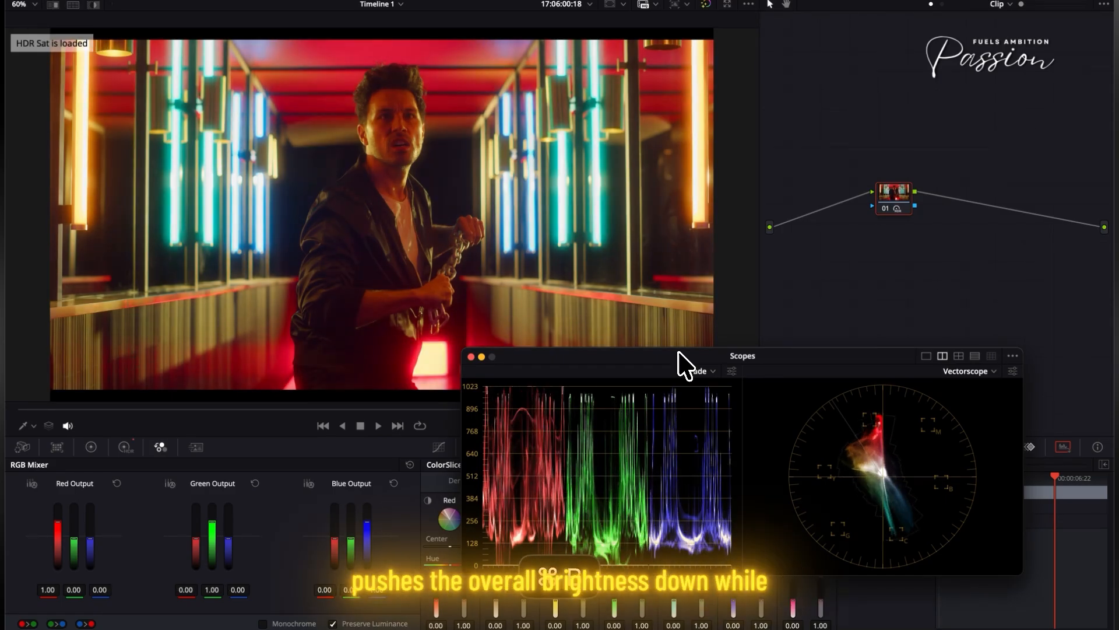
{"action": "key", "text": "super+n"}
{"action": "key", "text": "super+b"}
{"action": "key", "text": "super+n"}
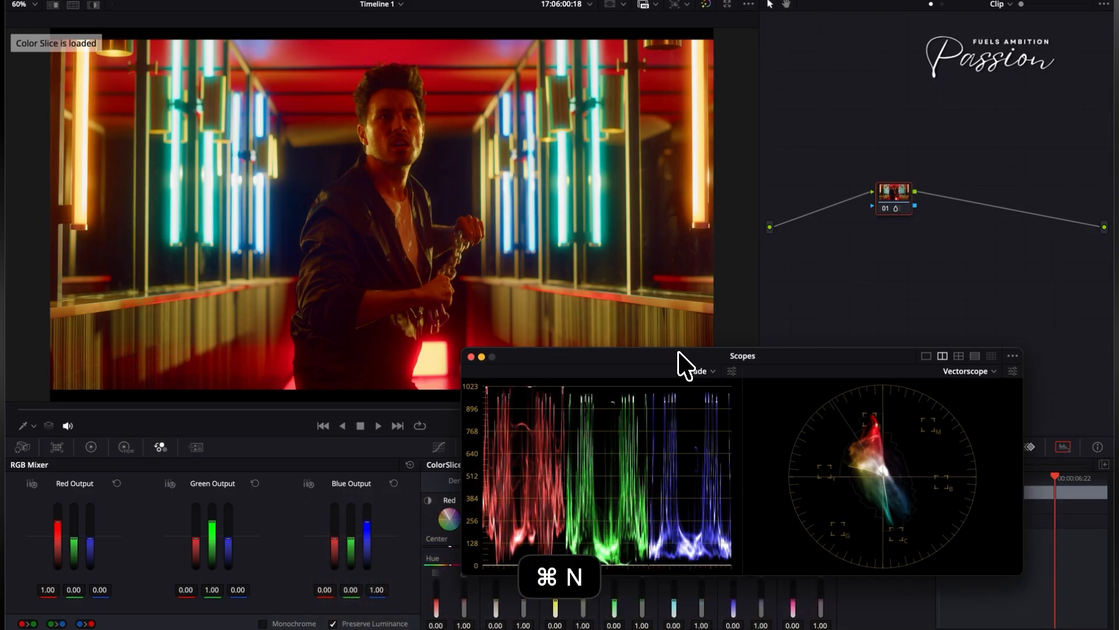
{"action": "key", "text": "super+b"}
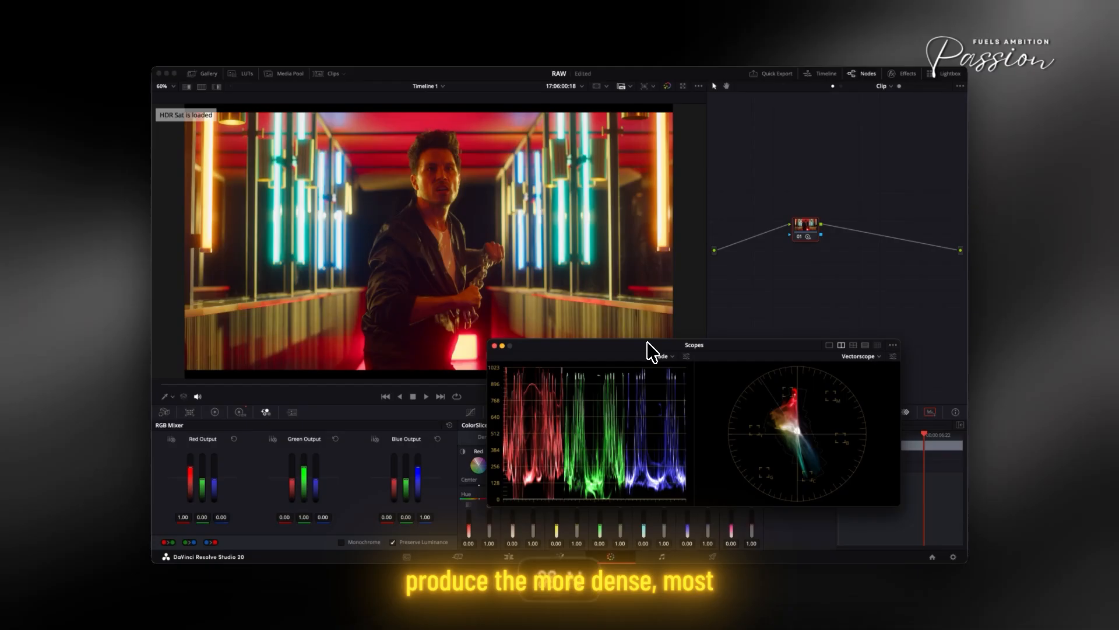
{"action": "key", "text": "super+n"}
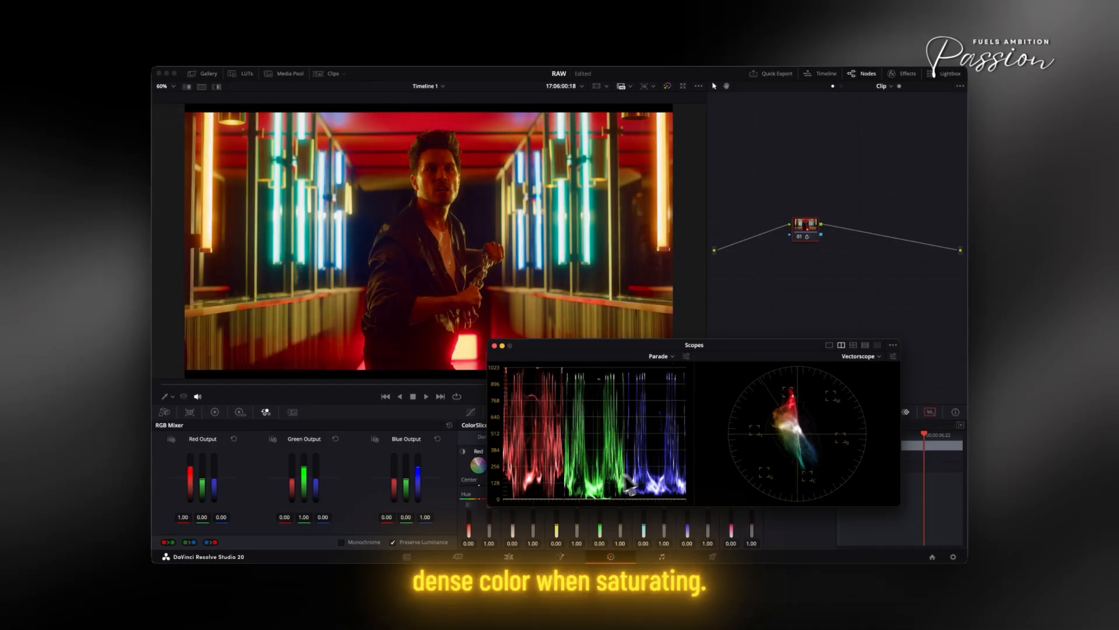
{"action": "key", "text": "super+b"}
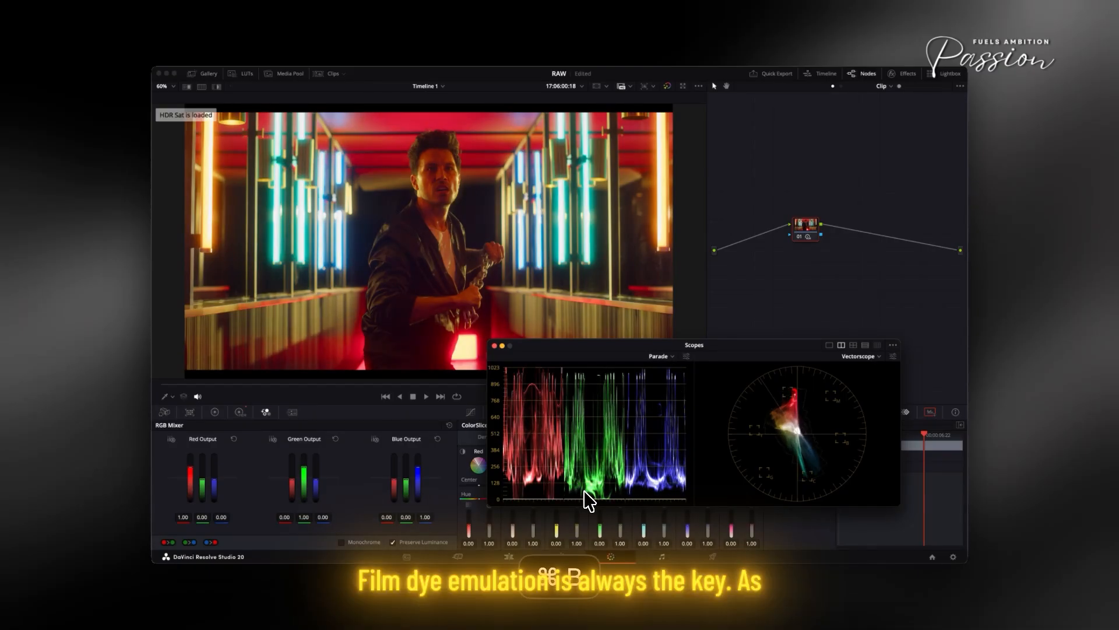
{"action": "key", "text": "super+n"}
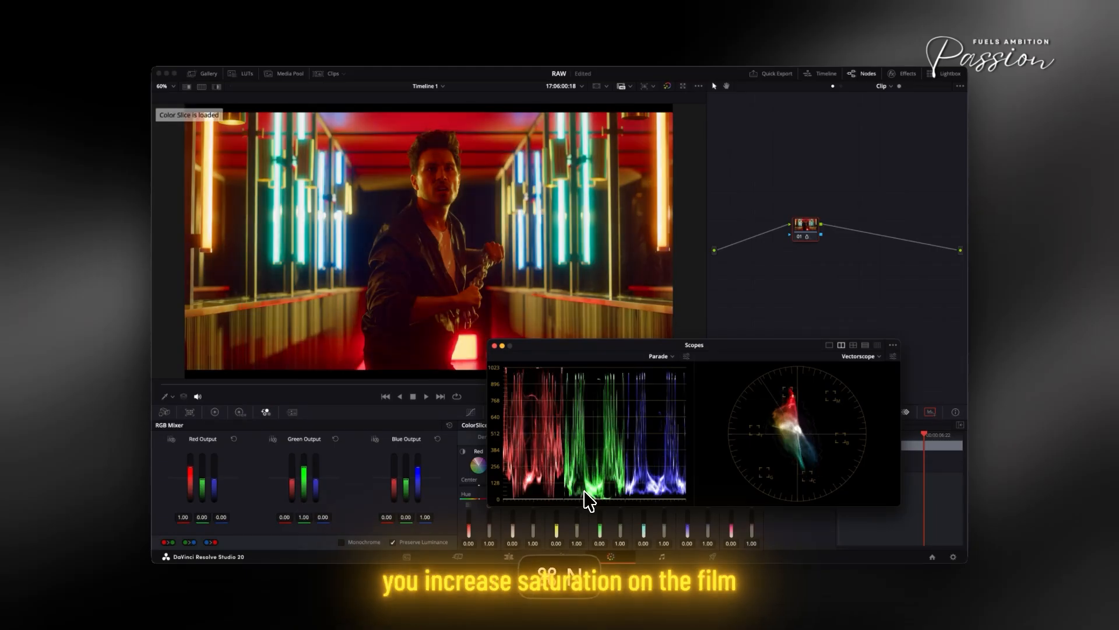
{"action": "key", "text": "super+b"}
{"action": "key", "text": "super+n"}
{"action": "key", "text": "super+b"}
{"action": "key", "text": "super+n"}
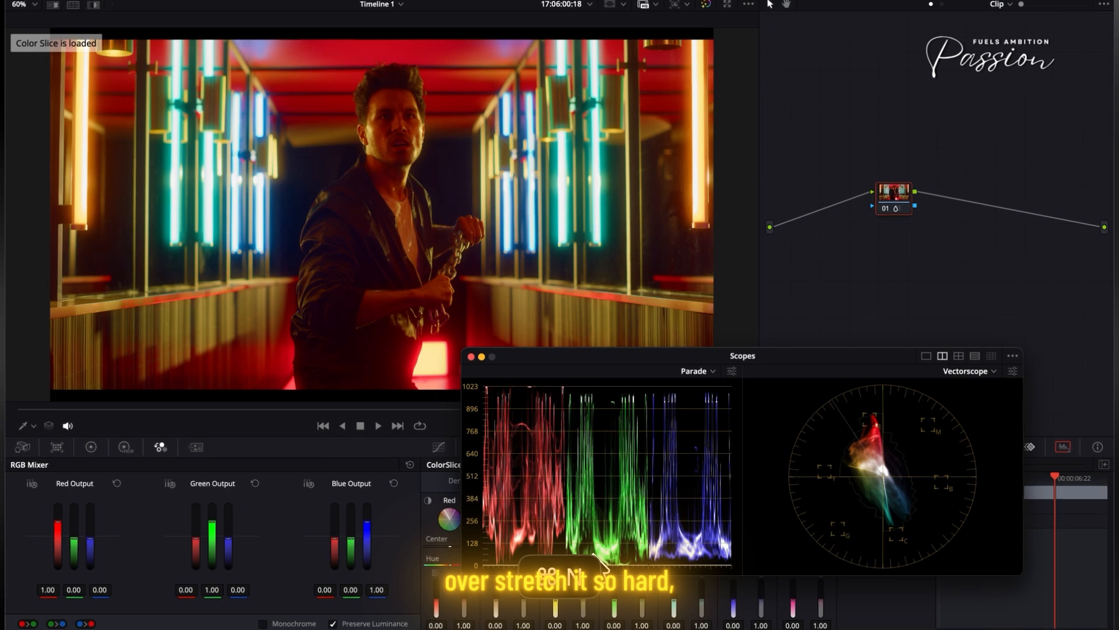
{"action": "key", "text": "super+b"}
{"action": "key", "text": "super+b"}
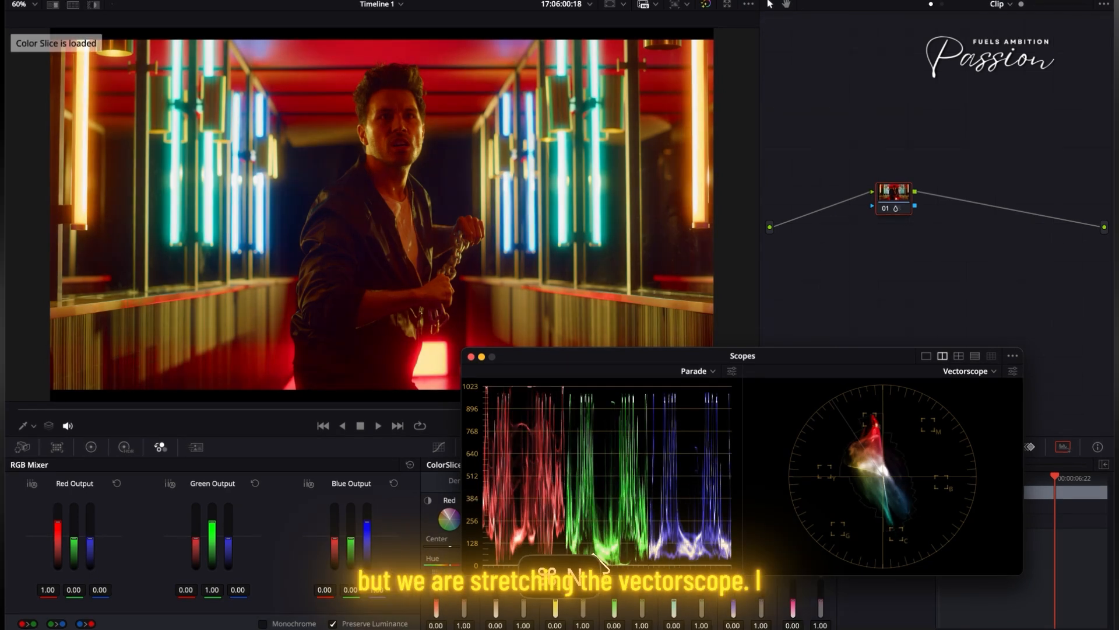
{"action": "key", "text": "super+b"}
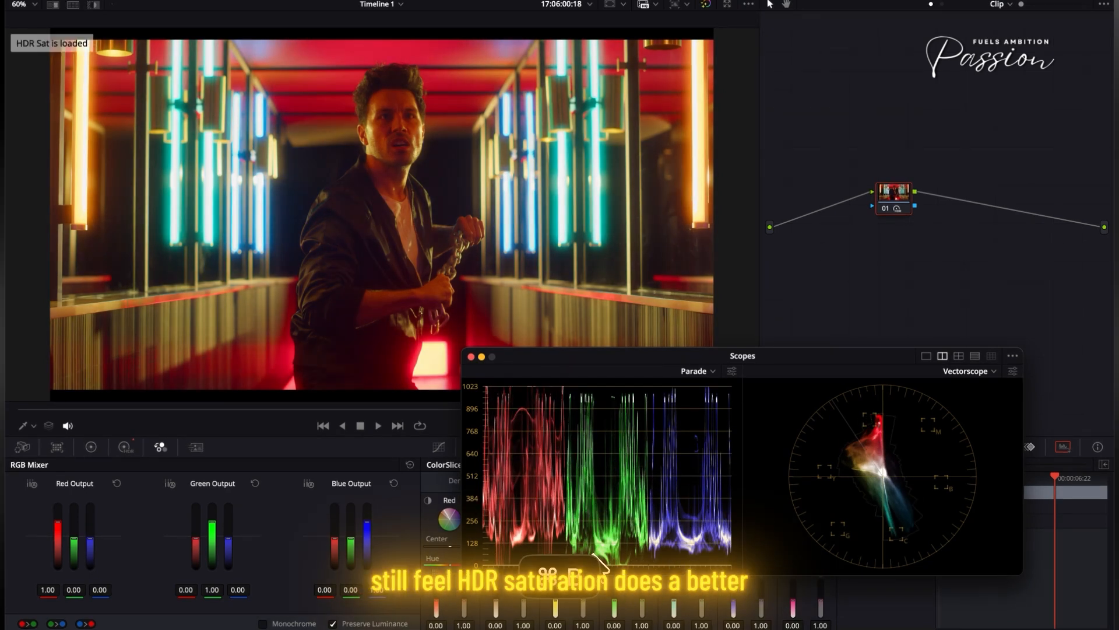
{"action": "key", "text": "super+b"}
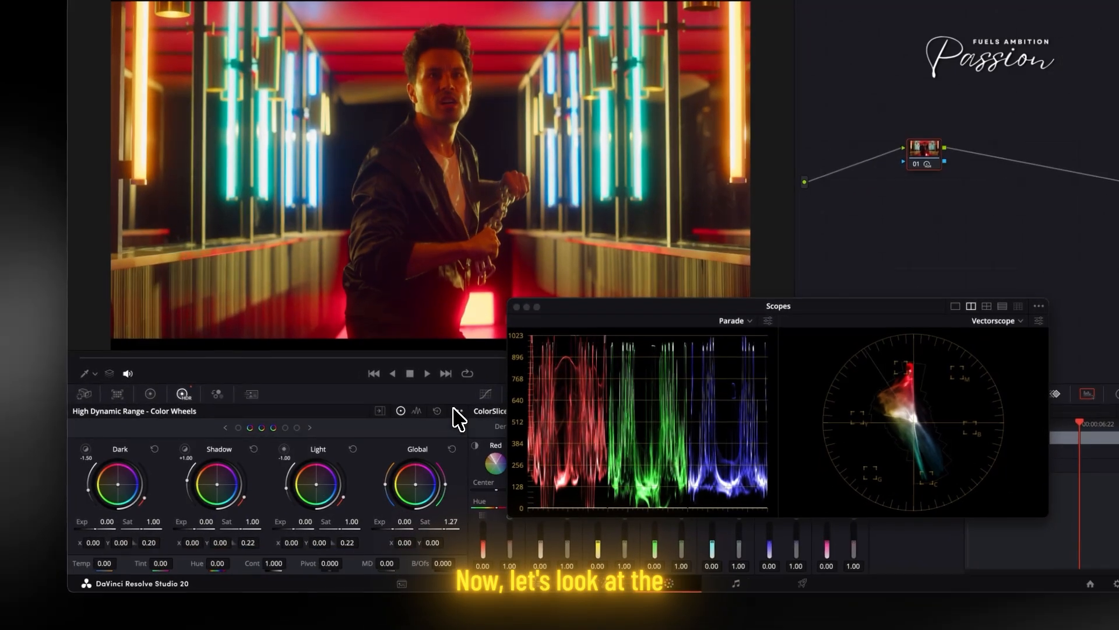
{"action": "left_click", "coordinate": [448, 423]}
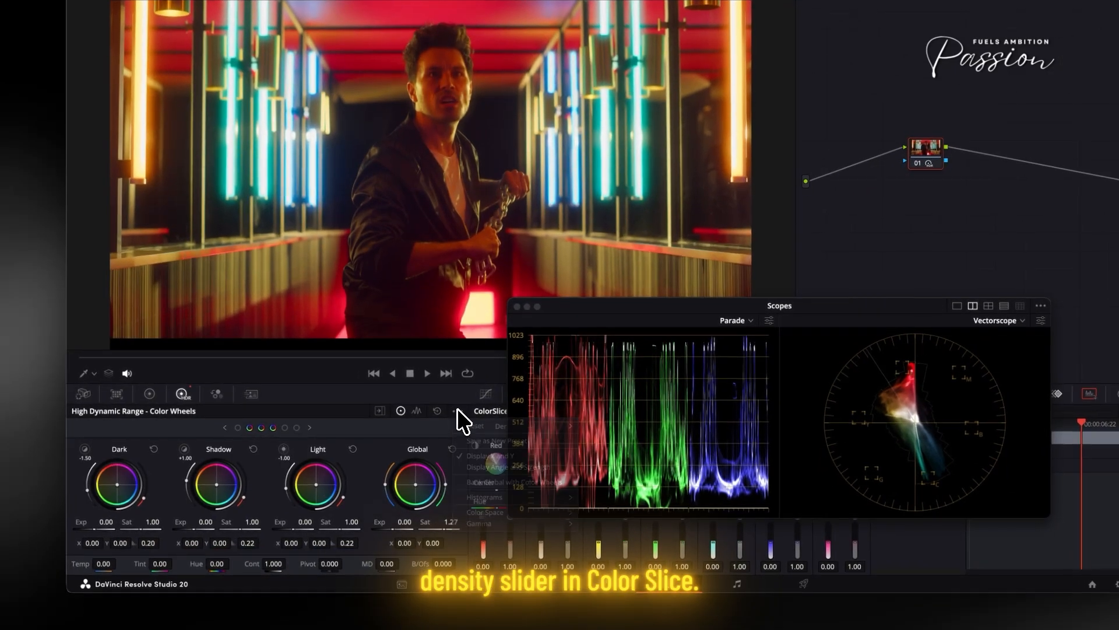
- Return to the Color Slice version and move the scopes window clear of the ColorSlice palette
{"action": "key", "text": "super+n"}
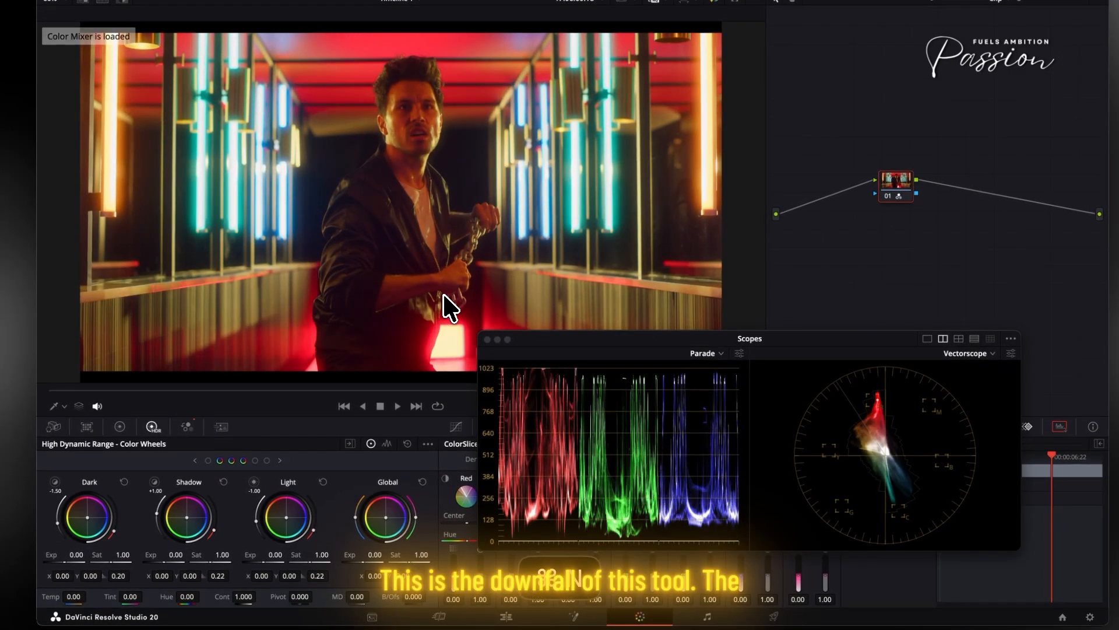
{"action": "key", "text": "super+n"}
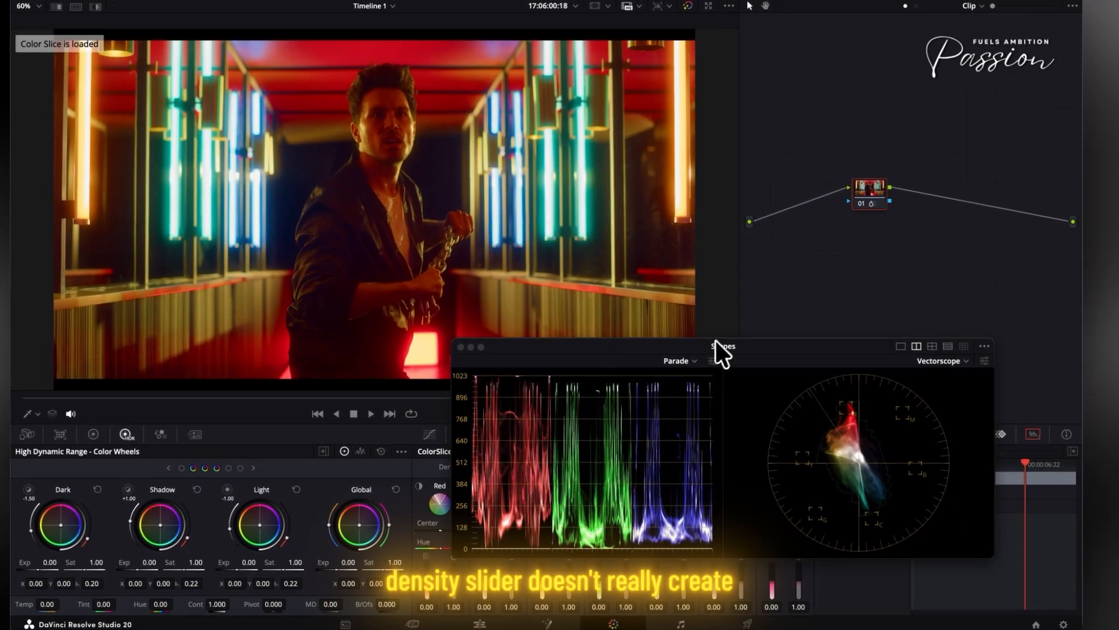
{"action": "left_click_drag", "start_coordinate": [715, 341], "coordinate": [694, 203]}
- Try the overall ColorSlice density at varying amounts, including -0.62, and reset it to 0.00
{"action": "mouse_move", "coordinate": [461, 467]}
{"action": "left_mouse_down"}
{"action": "mouse_move", "coordinate": [393, 467]}
{"action": "mouse_move", "coordinate": [450, 460]}
{"action": "left_mouse_up"}
{"action": "left_click_drag", "start_coordinate": [484, 392], "coordinate": [439, 396]}
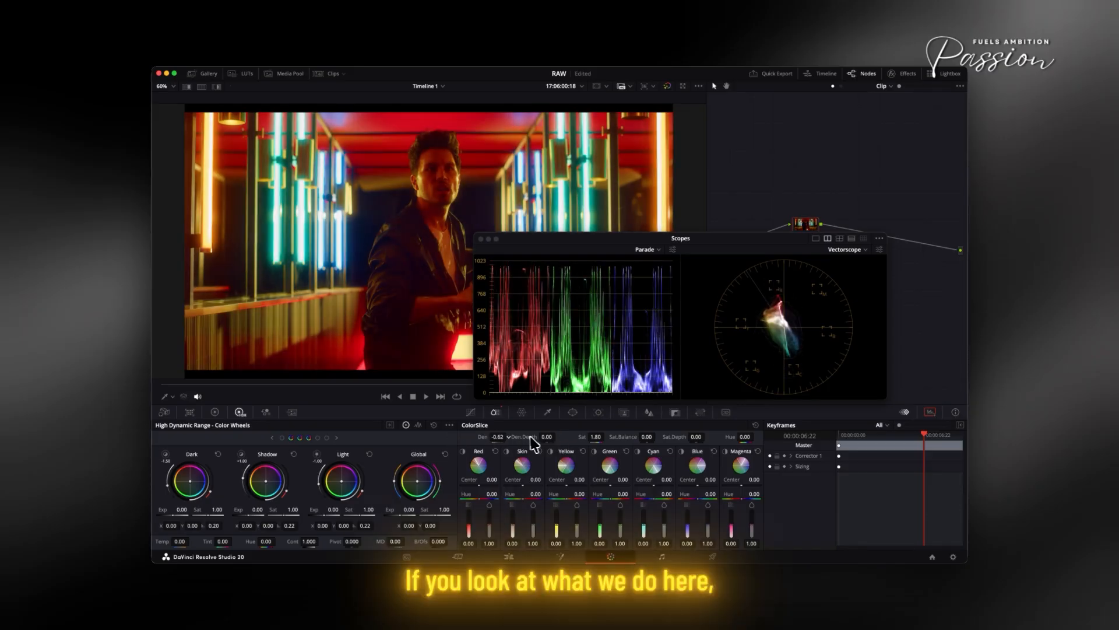
{"action": "left_click_drag", "start_coordinate": [519, 436], "coordinate": [548, 440]}
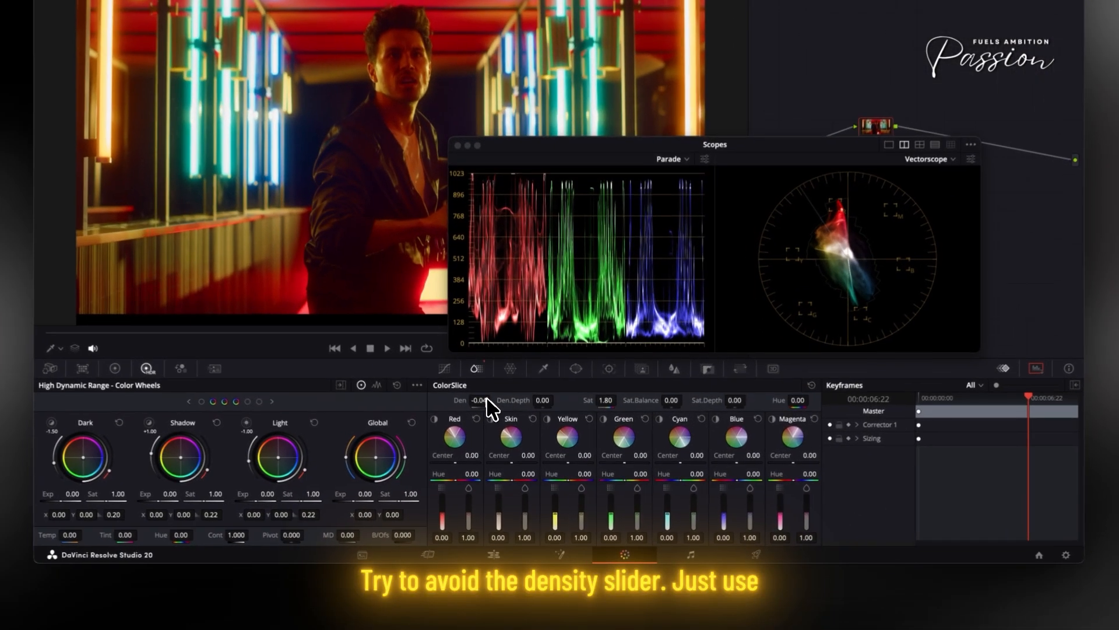
{"action": "double_click", "coordinate": [487, 400]}
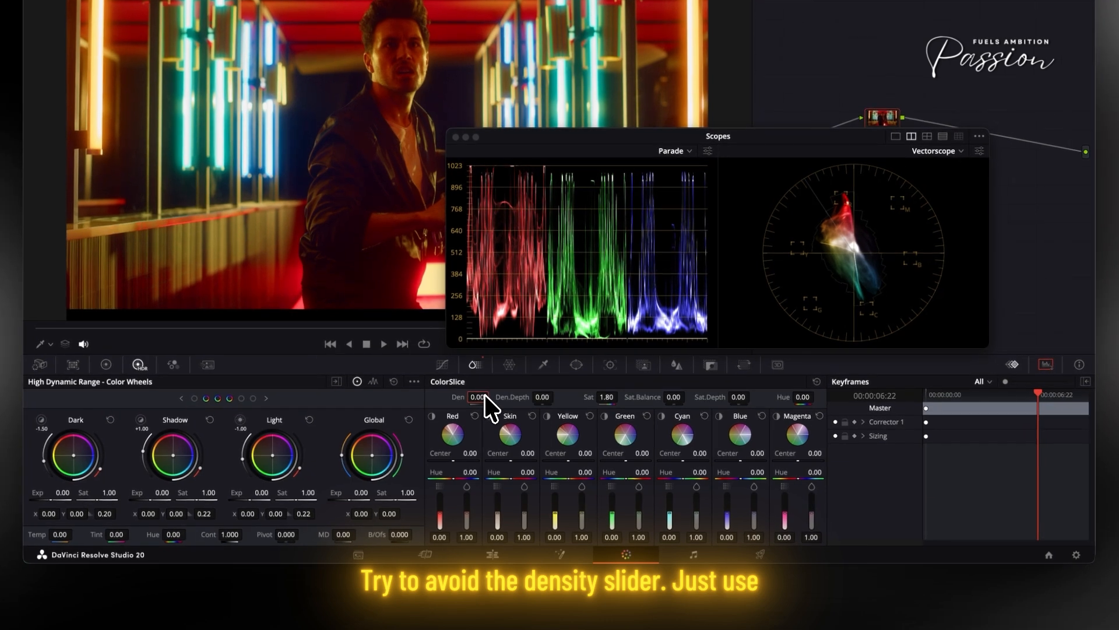
- Set the overall ColorSlice saturation to 1.72 and compare the picture with the HDR Sat version
{"action": "mouse_move", "coordinate": [605, 403]}
{"action": "left_mouse_down"}
{"action": "mouse_move", "coordinate": [563, 402]}
{"action": "mouse_move", "coordinate": [607, 407]}
{"action": "mouse_move", "coordinate": [585, 403]}
{"action": "mouse_move", "coordinate": [595, 399]}
{"action": "left_mouse_up"}
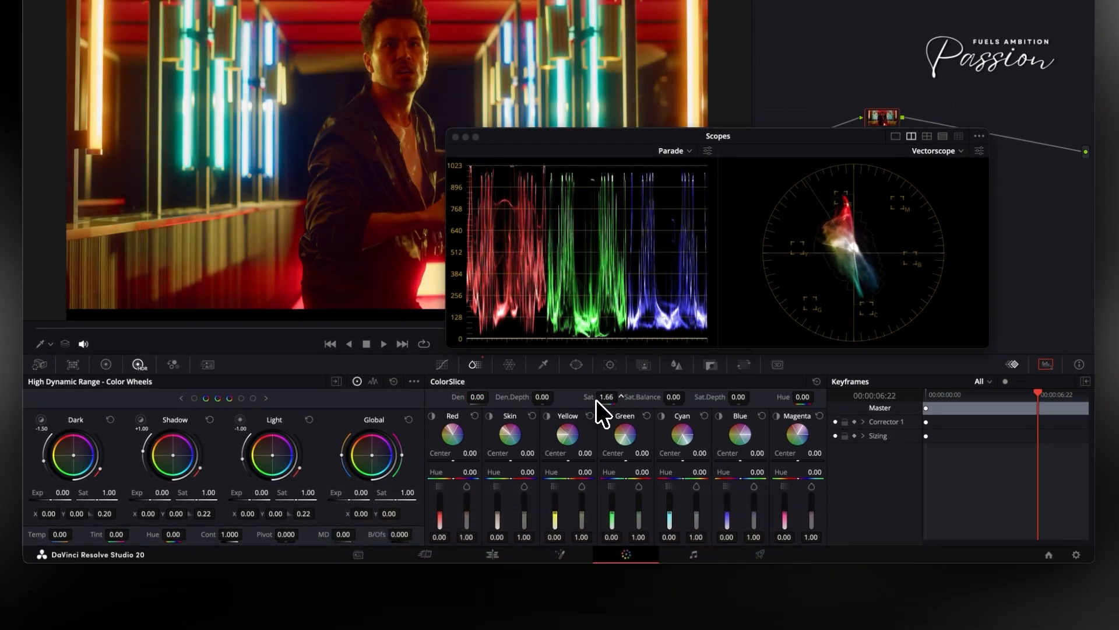
{"action": "key", "text": "super+b"}
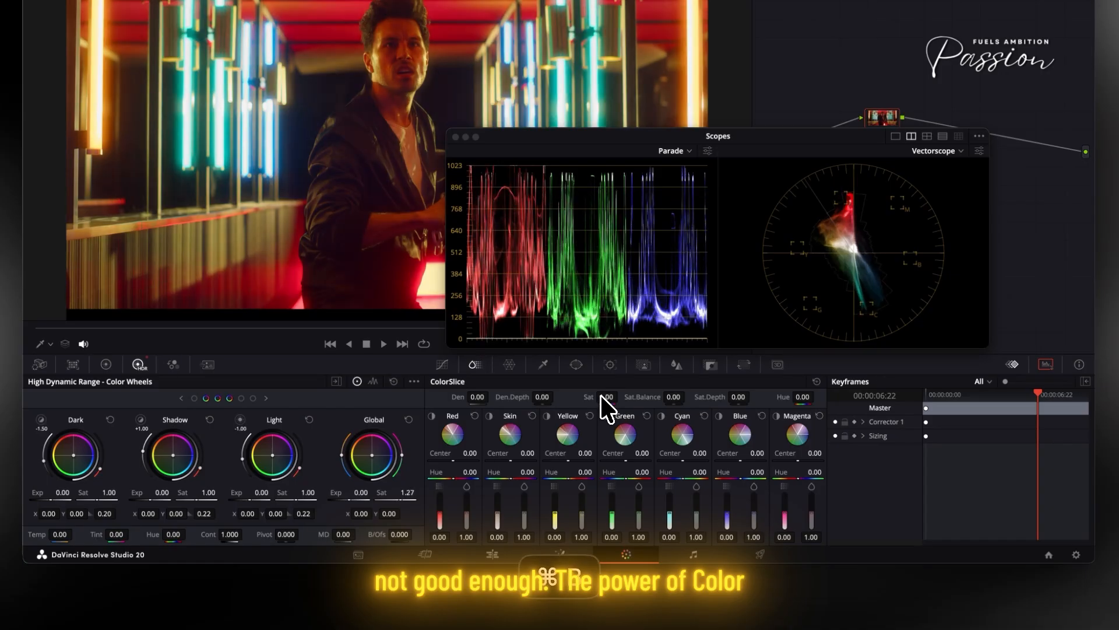
{"action": "key", "text": "super+n"}
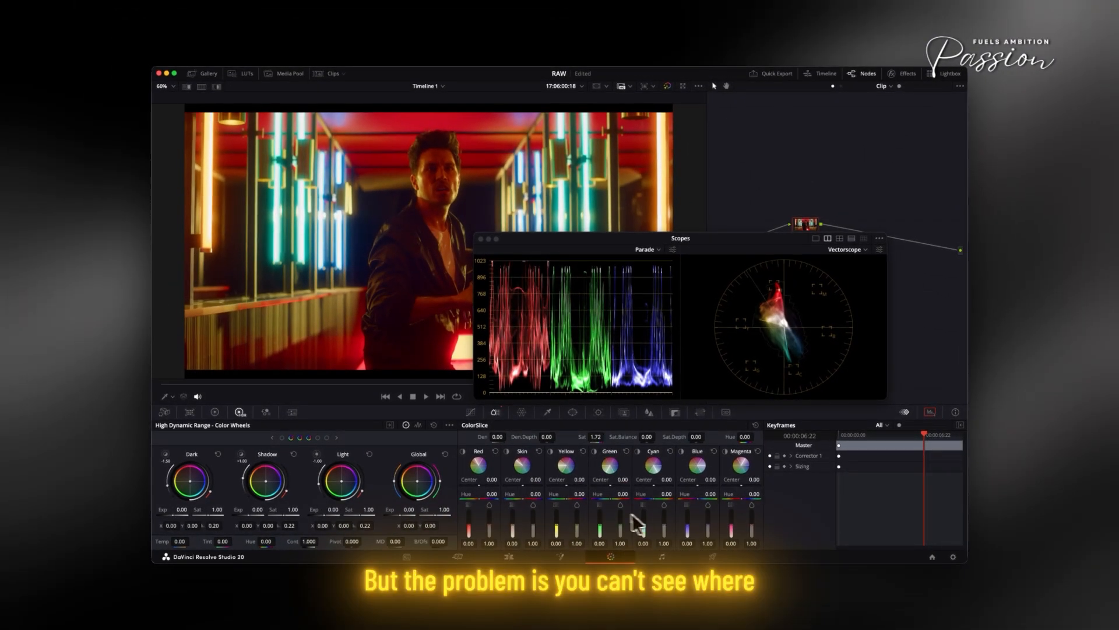
- Move the scopes off the subject and test the individual Skin, Red and Yellow slice saturations, taking Red to 1.51 and resetting each slice
{"action": "left_click_drag", "start_coordinate": [705, 238], "coordinate": [747, 283]}
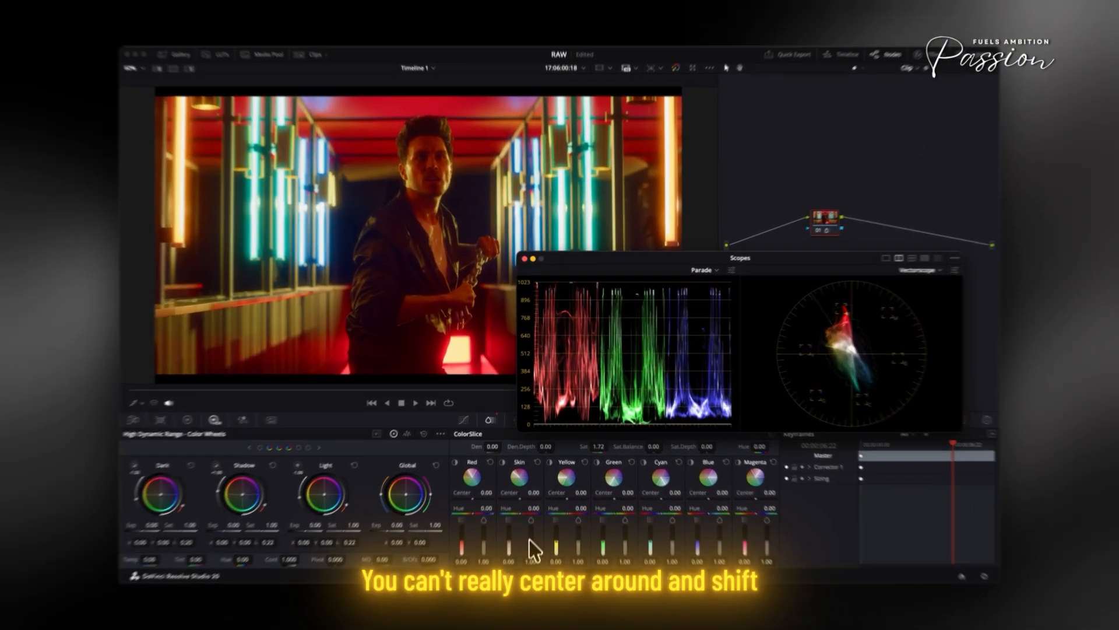
{"action": "left_click_drag", "start_coordinate": [533, 526], "coordinate": [532, 525]}
{"action": "mouse_move", "coordinate": [527, 604]}
{"action": "left_mouse_down"}
{"action": "mouse_move", "coordinate": [531, 621]}
{"action": "mouse_move", "coordinate": [531, 607]}
{"action": "left_mouse_up"}
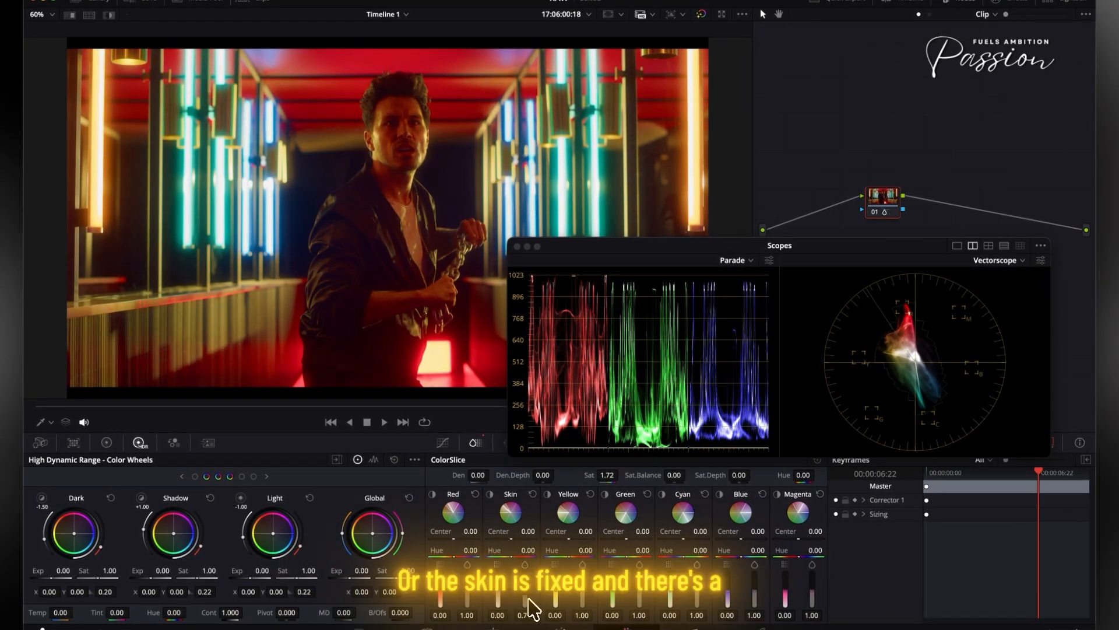
{"action": "left_click", "coordinate": [532, 493]}
{"action": "left_click_drag", "start_coordinate": [473, 589], "coordinate": [472, 590]}
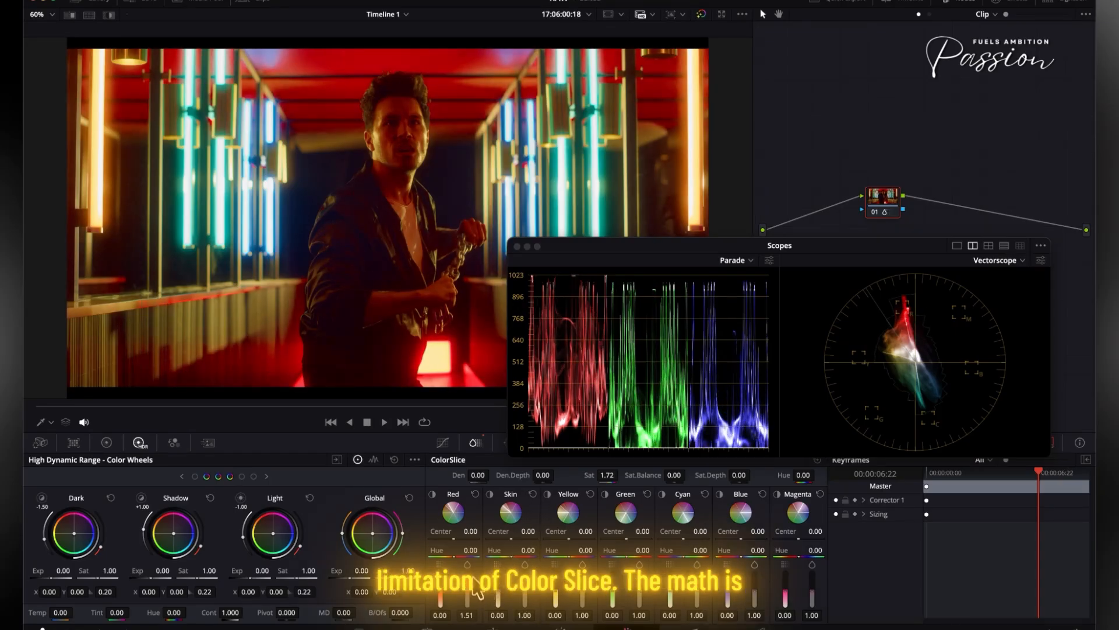
{"action": "left_click", "coordinate": [475, 494]}
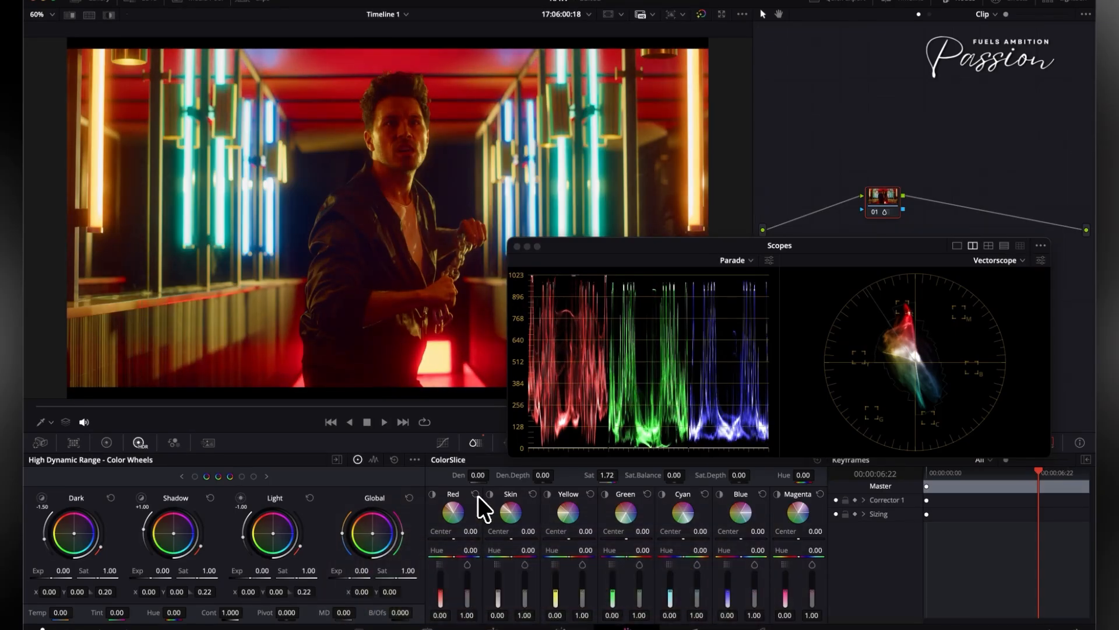
{"action": "left_click_drag", "start_coordinate": [582, 583], "coordinate": [585, 588]}
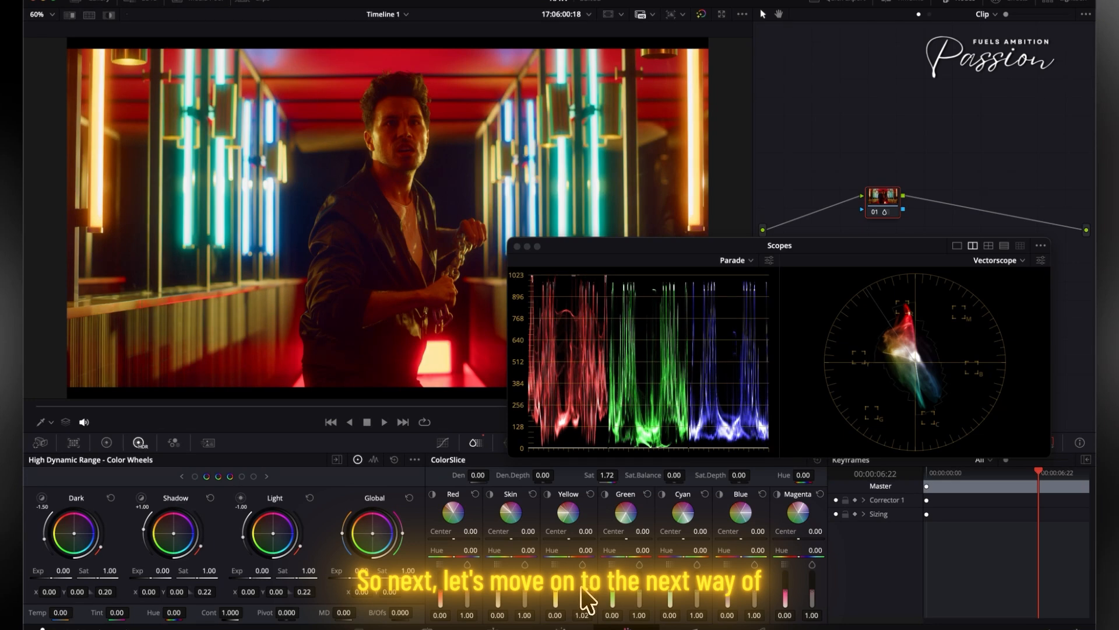
{"action": "left_click", "coordinate": [590, 494]}
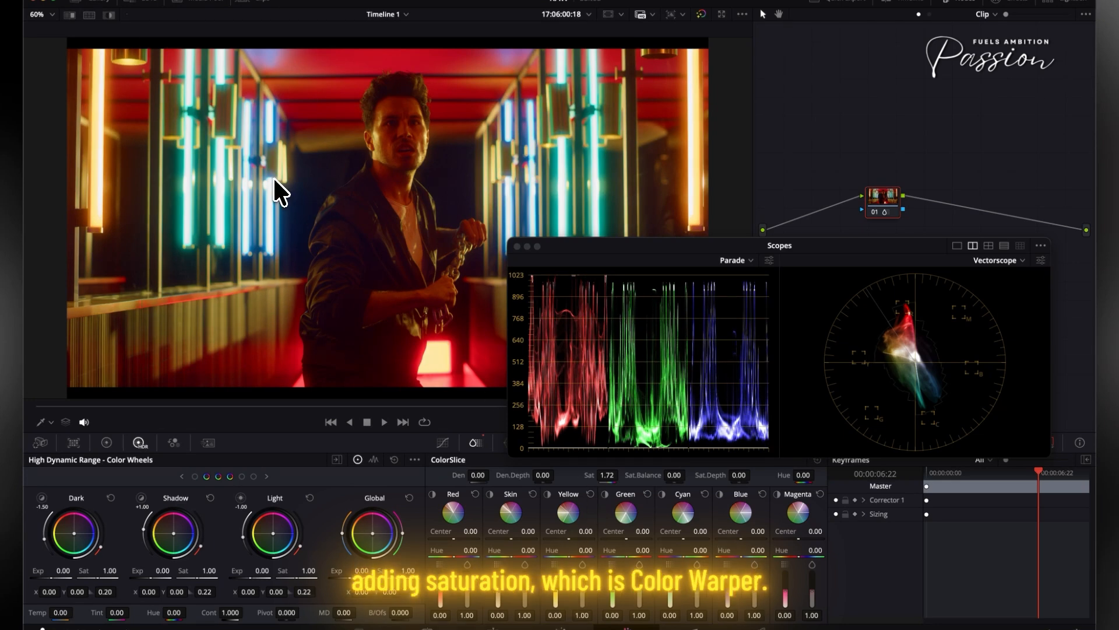
- Load the next version, show the Color Warper's Hue - Saturation grid with the scopes moved clear, and set its color model to HSV
{"action": "key", "text": "super+n"}
{"action": "left_click_drag", "start_coordinate": [722, 241], "coordinate": [736, 194]}
{"action": "left_click", "coordinate": [510, 444]}
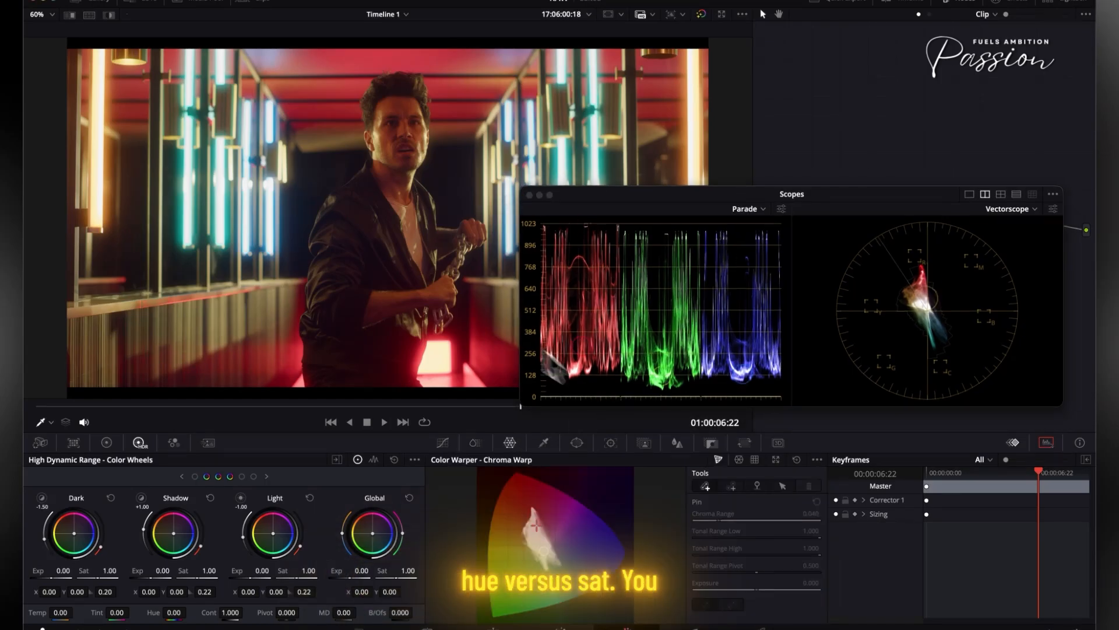
{"action": "left_click", "coordinate": [739, 460]}
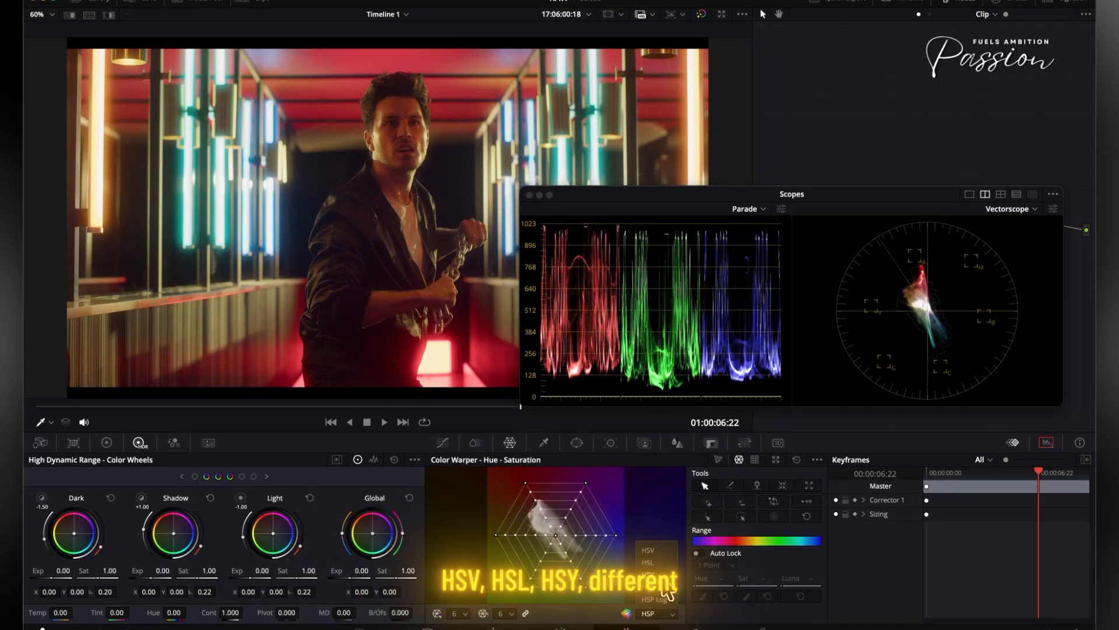
{"action": "left_click", "coordinate": [650, 562]}
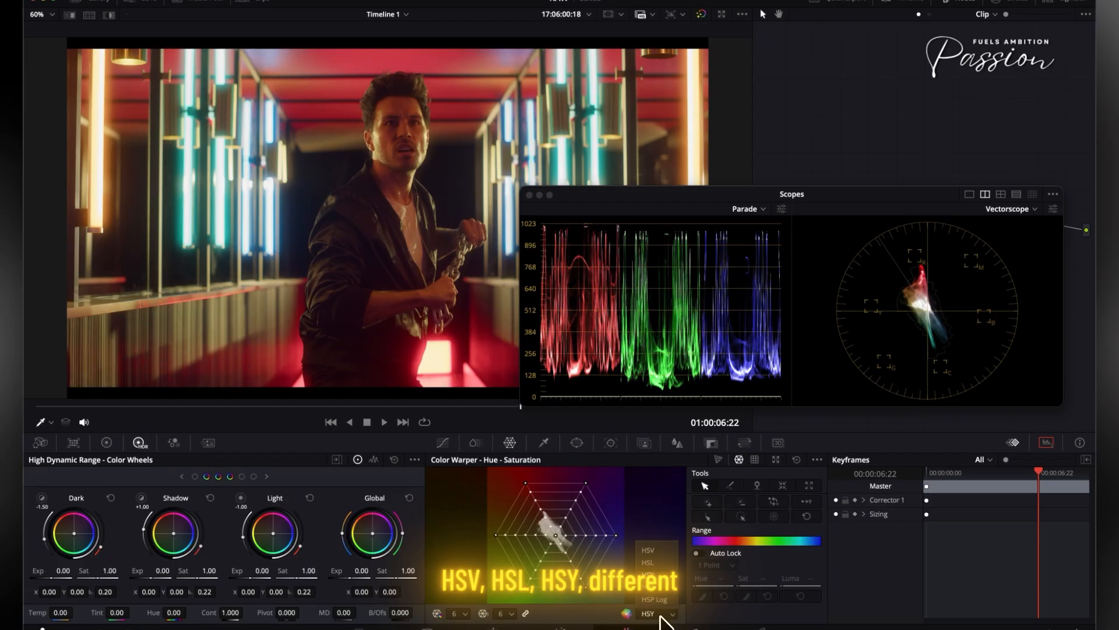
{"action": "left_click", "coordinate": [648, 550]}
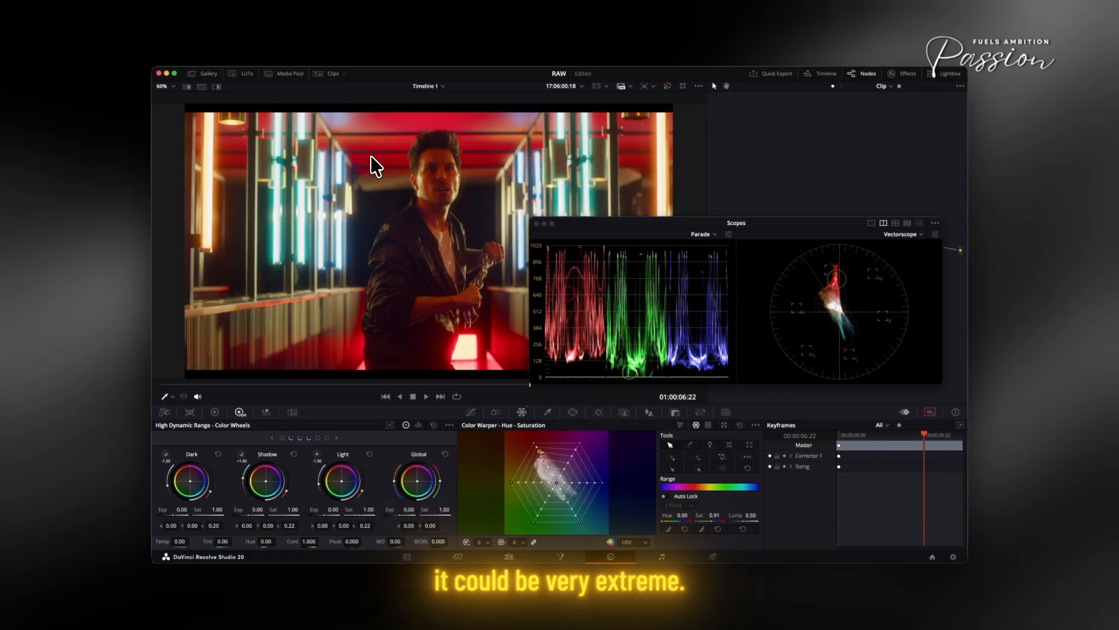
- Try warping the red of the ceiling directly in the viewer and reset the Color Warper
{"action": "left_click_drag", "start_coordinate": [365, 156], "coordinate": [367, 197]}
{"action": "left_click", "coordinate": [740, 425]}
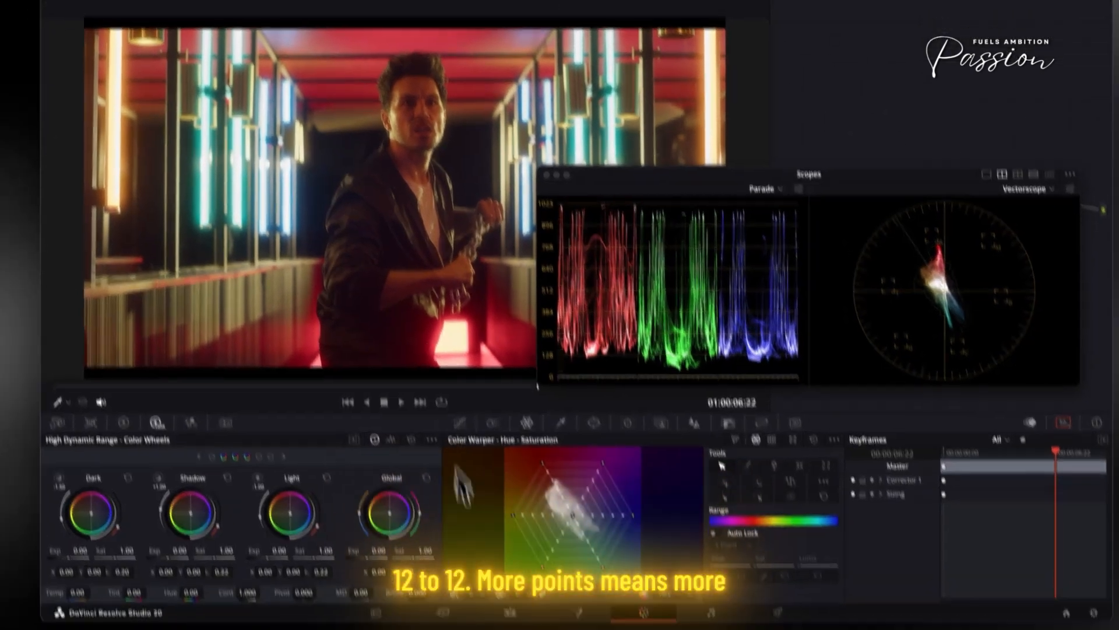
- Set the Color Warper grid to 12 by 12 divisions and raise the saturation of selected color points, taking the last one to 0.79
{"action": "left_click", "coordinate": [465, 540]}
{"action": "left_click", "coordinate": [461, 502]}
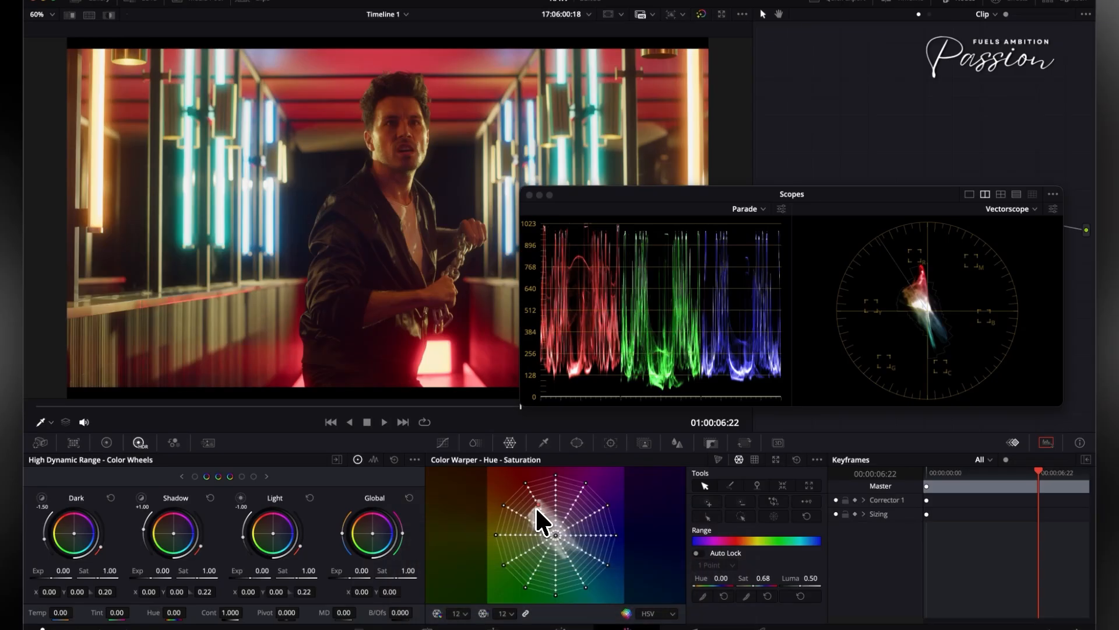
{"action": "mouse_move", "coordinate": [765, 578]}
{"action": "left_mouse_down"}
{"action": "mouse_move", "coordinate": [923, 589]}
{"action": "mouse_move", "coordinate": [862, 586]}
{"action": "mouse_move", "coordinate": [919, 589]}
{"action": "mouse_move", "coordinate": [907, 590]}
{"action": "left_mouse_up"}
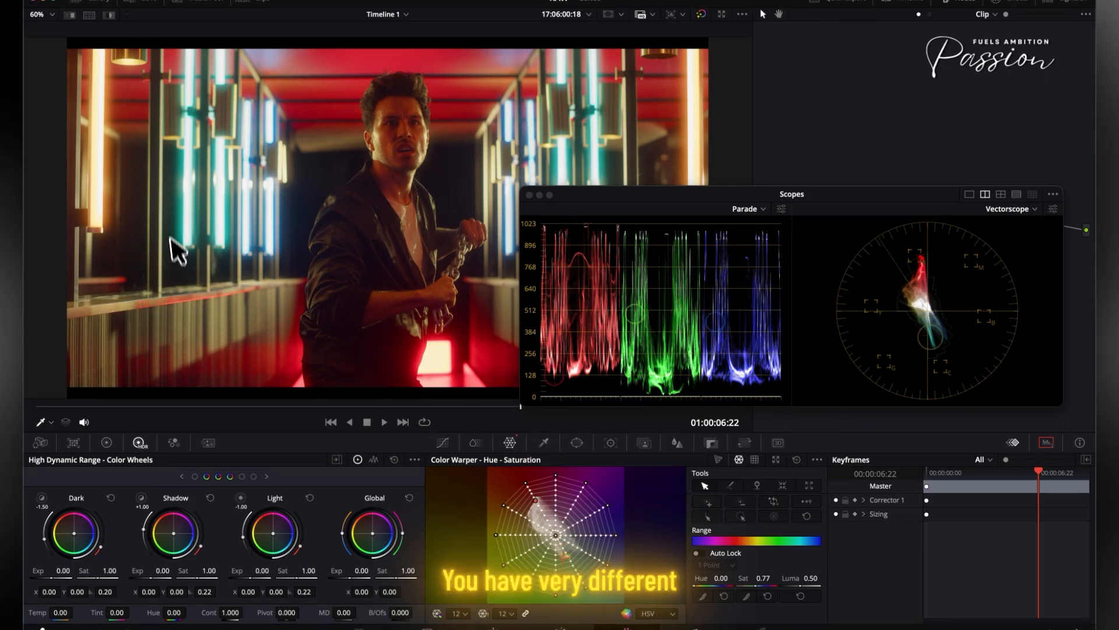
{"action": "left_click_drag", "start_coordinate": [763, 578], "coordinate": [929, 582]}
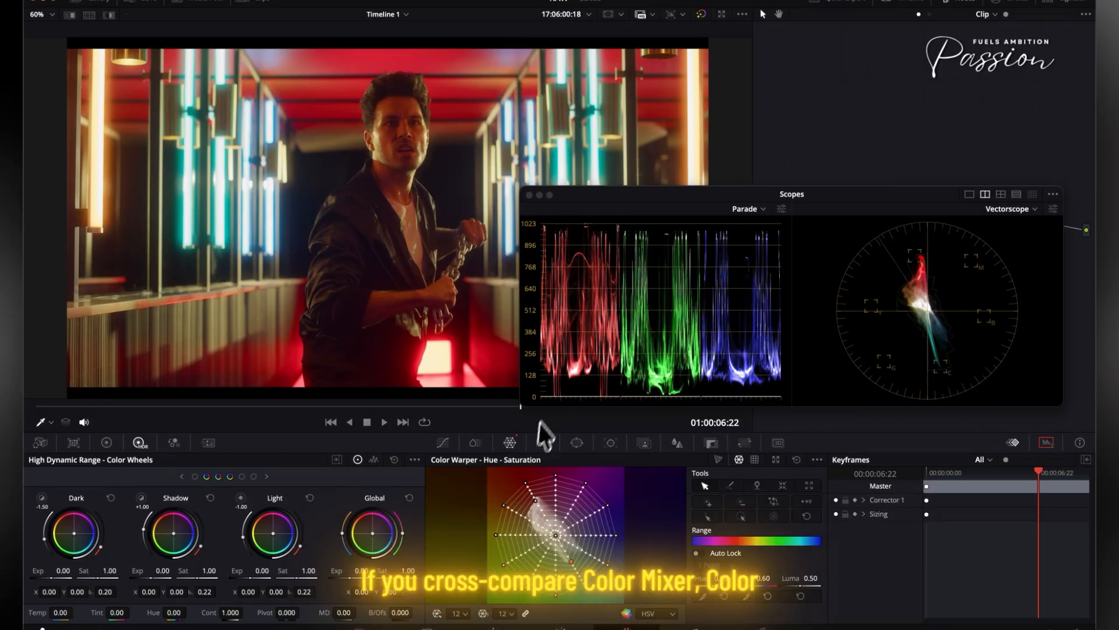
{"action": "left_click_drag", "start_coordinate": [774, 578], "coordinate": [799, 575]}
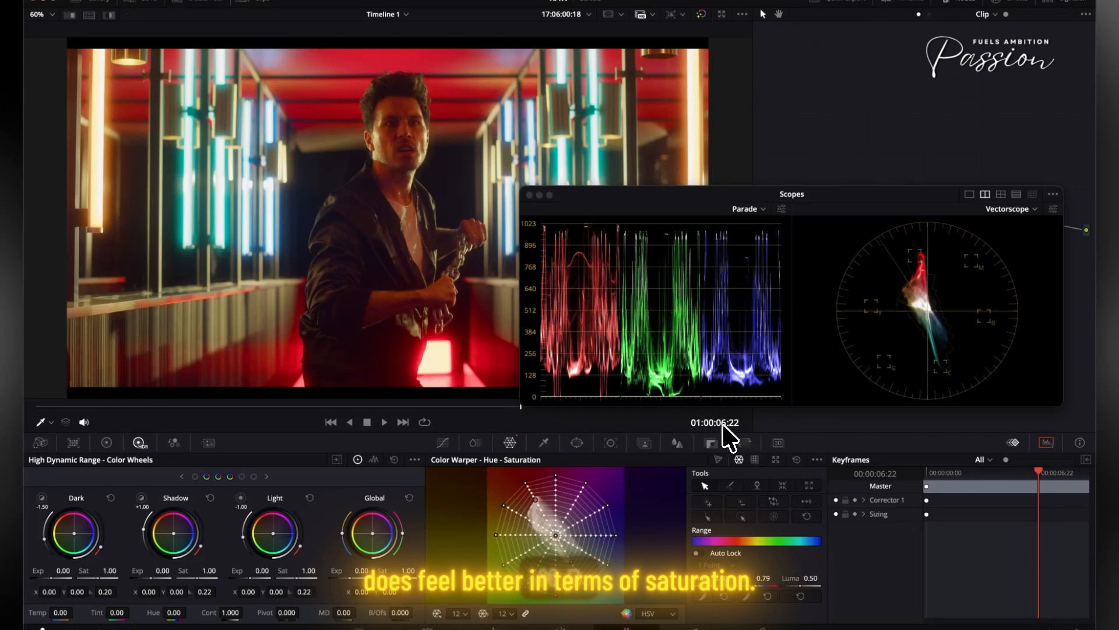
- Alternate repeatedly between the Color Warper version and the Color Mixer version to compare their saturation
{"action": "key", "text": "super+n"}
{"action": "key", "text": "super+b"}
{"action": "key", "text": "super+b"}
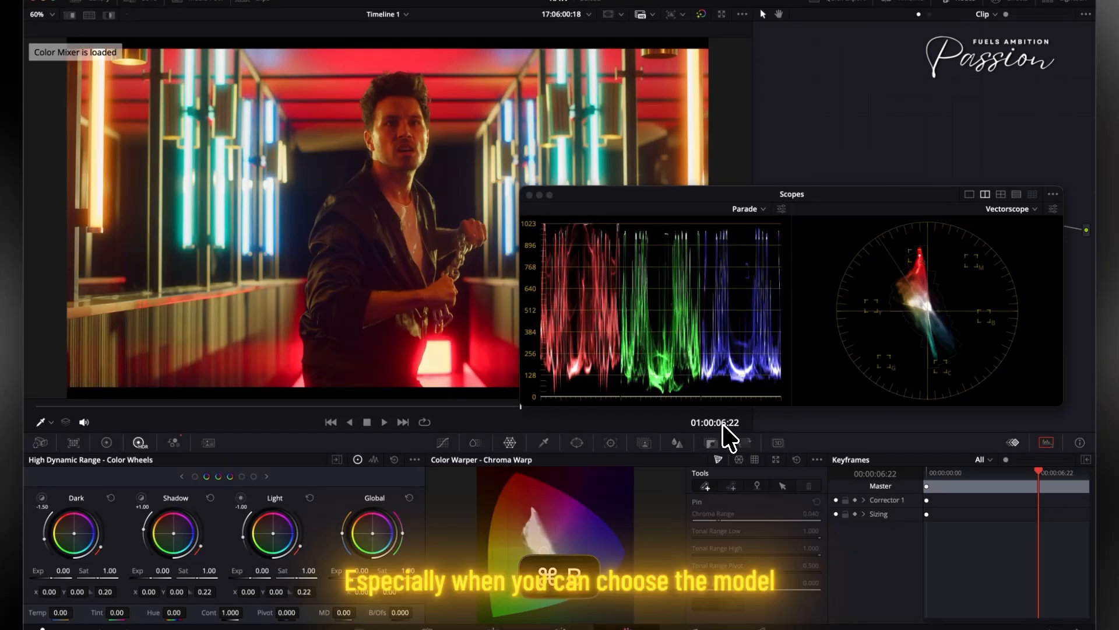
{"action": "key", "text": "super+n"}
{"action": "key", "text": "super+n"}
{"action": "key", "text": "super+n"}
{"action": "key", "text": "super+n"}
{"action": "key", "text": "super+n"}
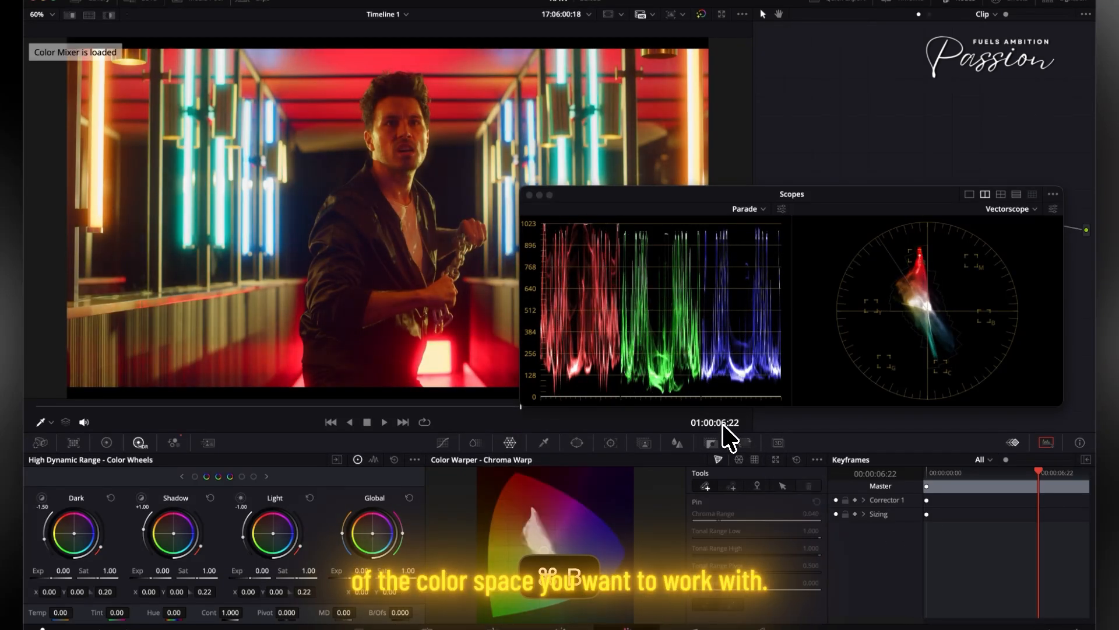
{"action": "key", "text": "super+b"}
{"action": "key", "text": "super+n"}
{"action": "key", "text": "super+b"}
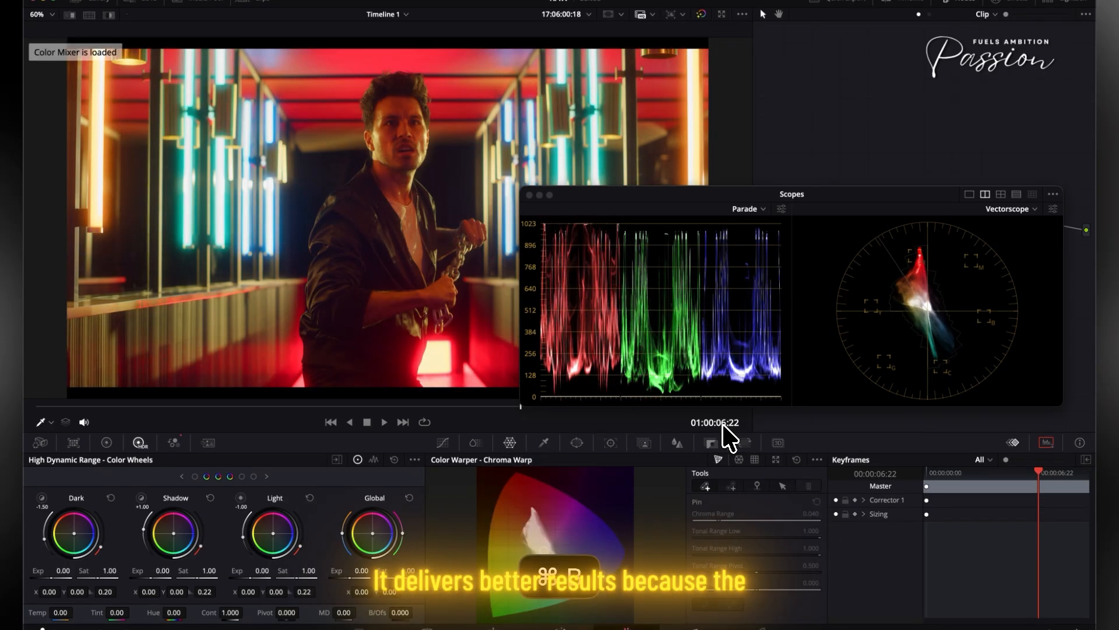
{"action": "key", "text": "super+b"}
{"action": "key", "text": "super+n"}
{"action": "key", "text": "super+b"}
{"action": "key", "text": "super+n"}
{"action": "key", "text": "super+n"}
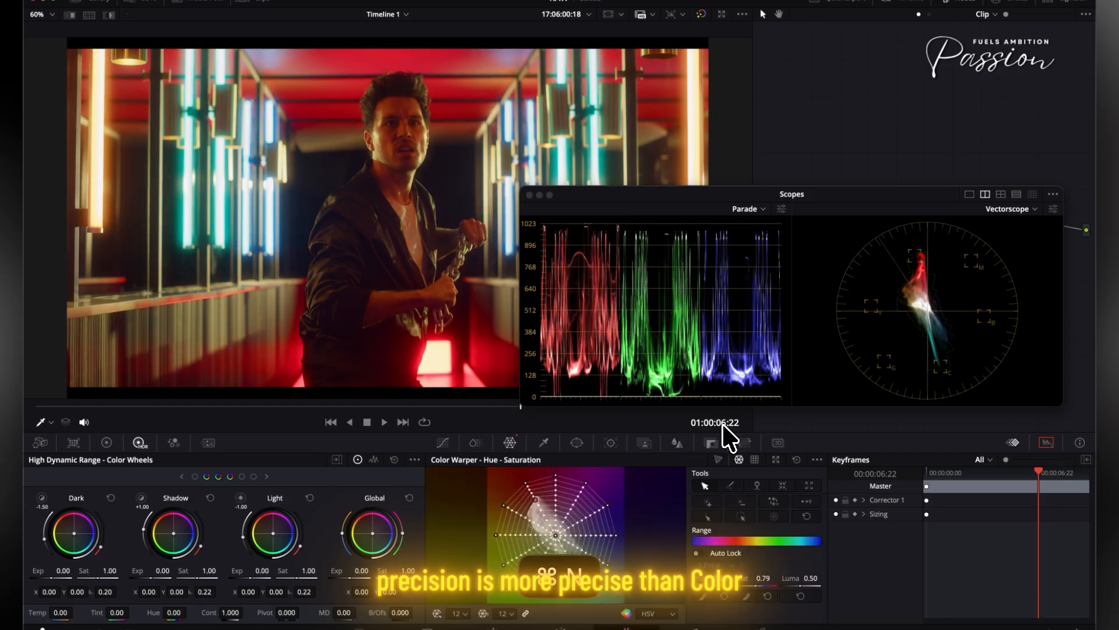
- Compare the Color Slice version with the Color Warper version, then play the clip with the Color Warper grade
{"action": "key", "text": "super+b"}
{"action": "key", "text": "super+b"}
{"action": "key", "text": "super+n"}
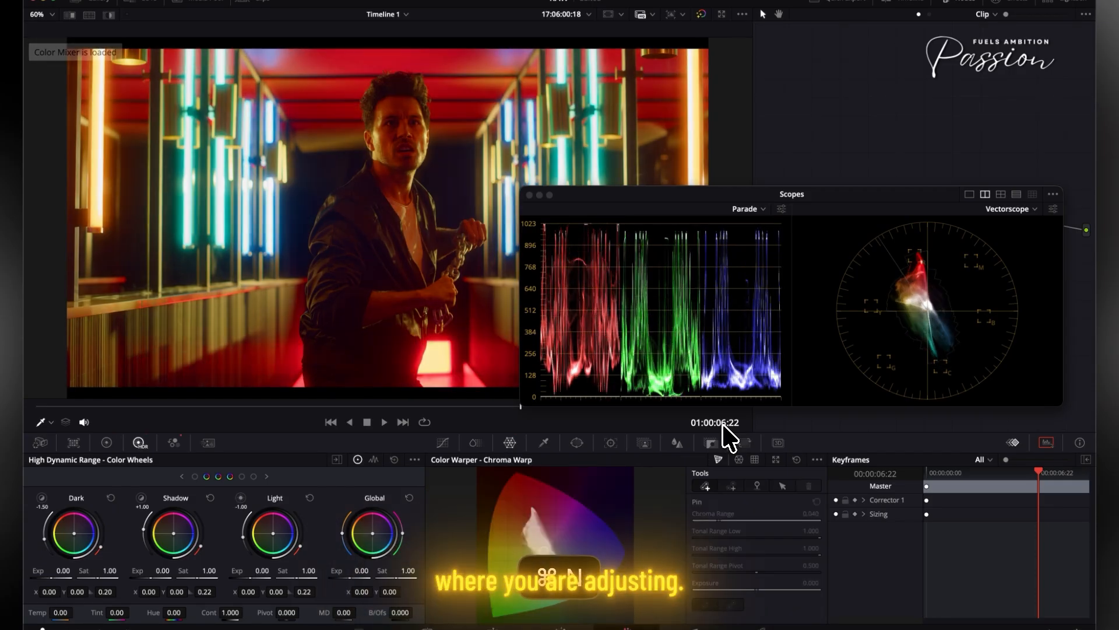
{"action": "key", "text": "super+n"}
{"action": "key", "text": "super+b"}
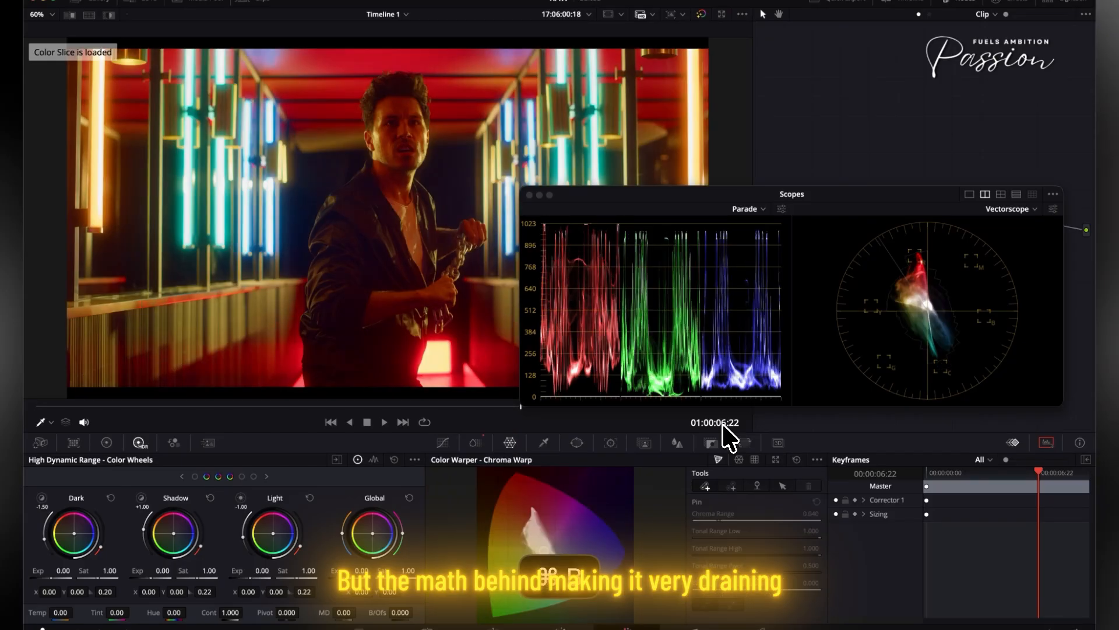
{"action": "key", "text": "super+n"}
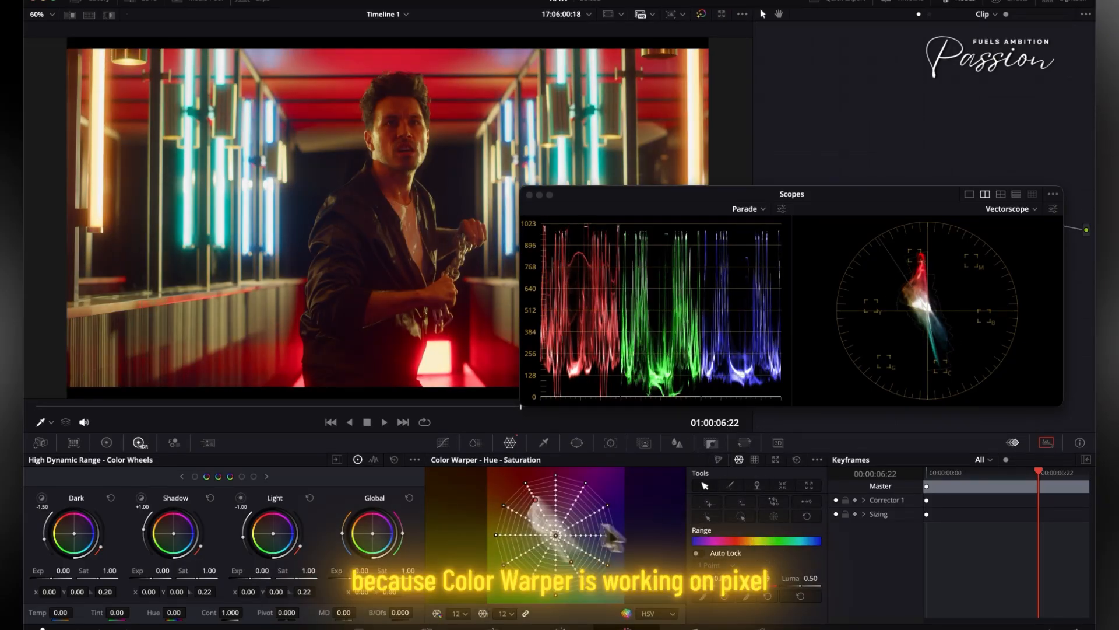
{"action": "key", "text": "space"}
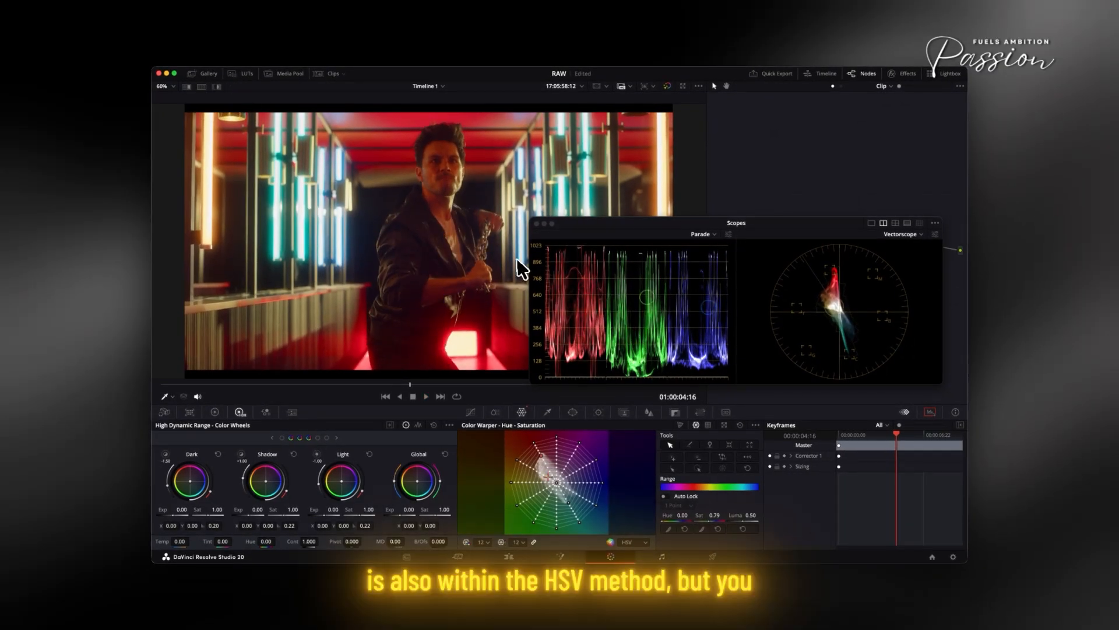
- Load the next version, move the scopes off the node graph and set node 01's color space to HSV
{"action": "key", "text": "super+n"}
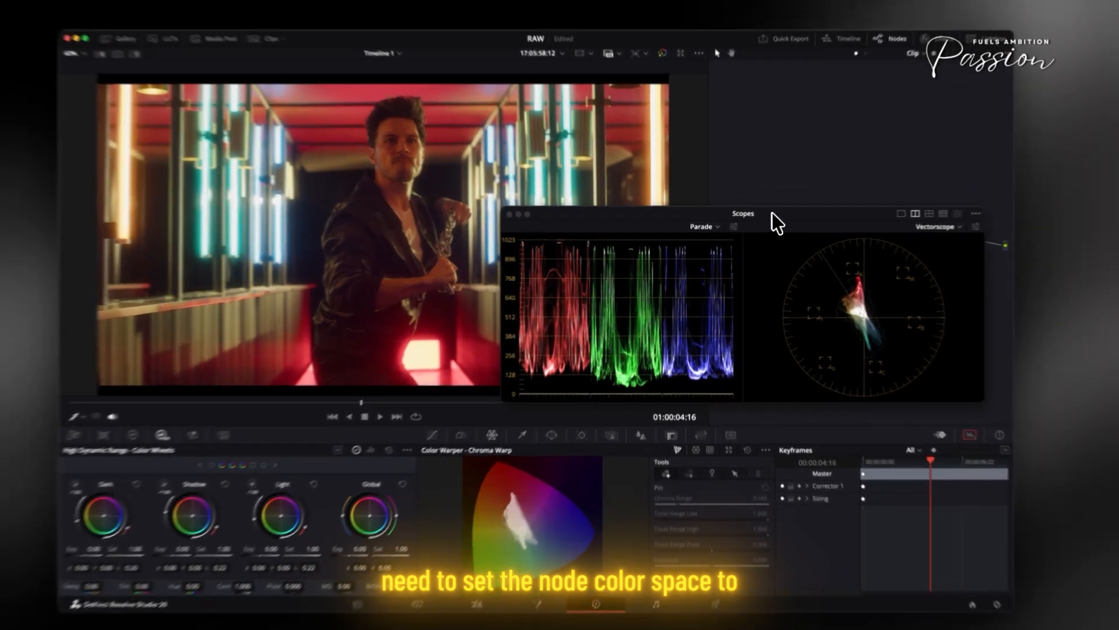
{"action": "left_click_drag", "start_coordinate": [763, 225], "coordinate": [700, 395]}
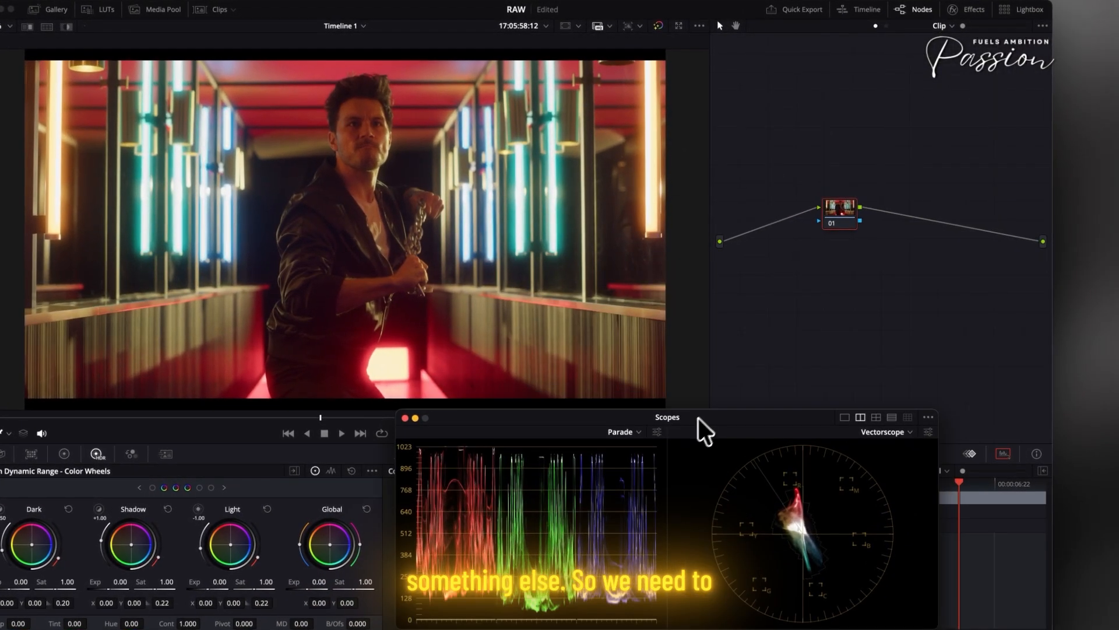
{"action": "left_click_drag", "start_coordinate": [848, 214], "coordinate": [792, 186]}
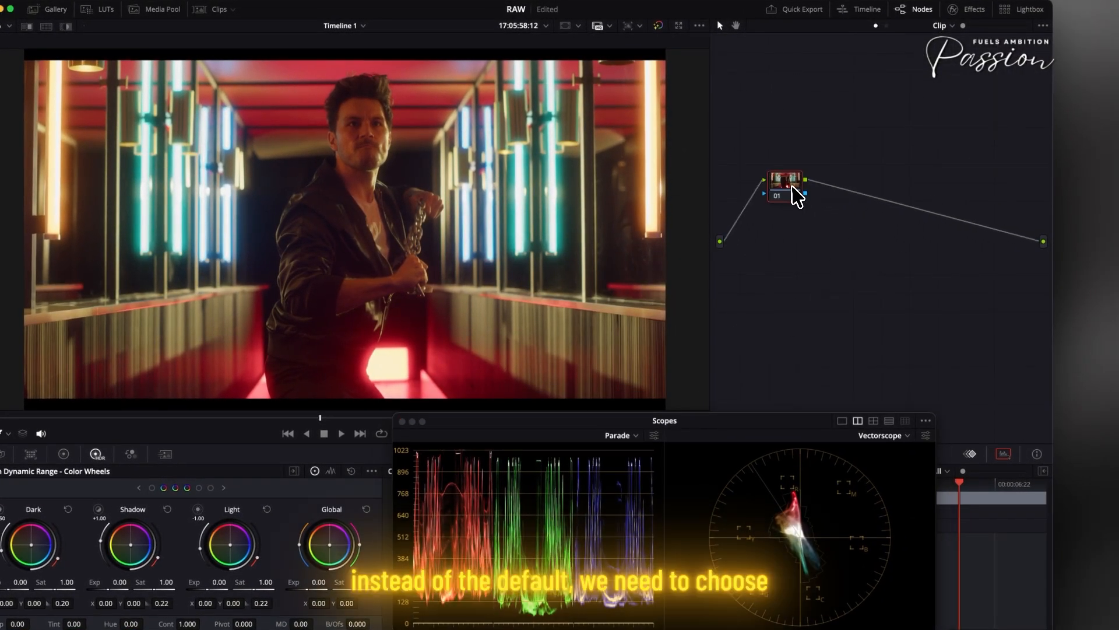
{"action": "right_click", "coordinate": [793, 185]}
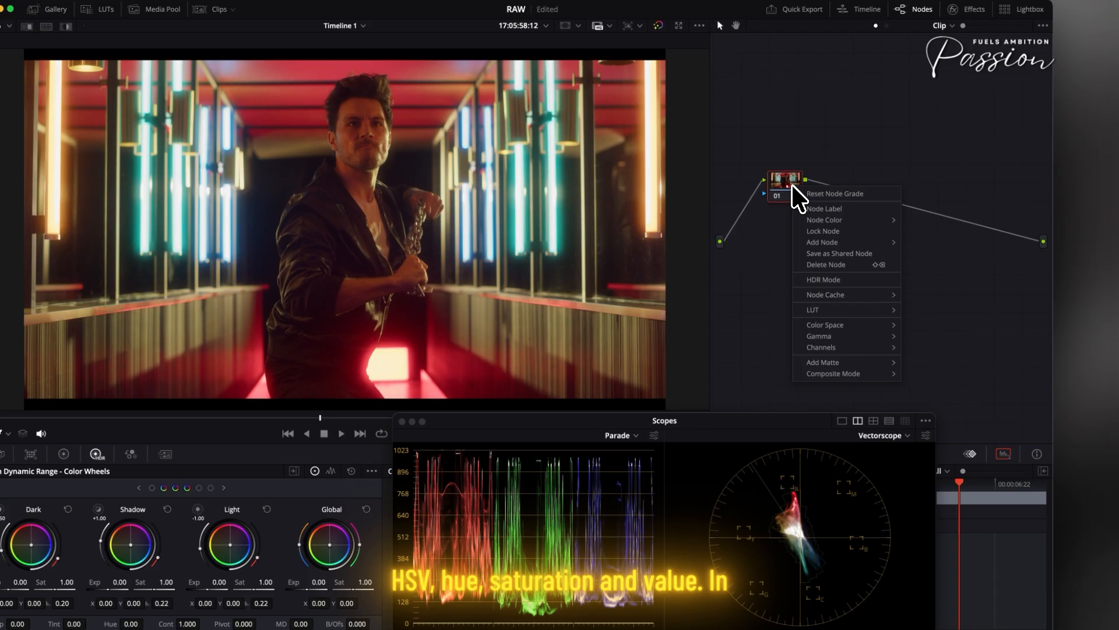
{"action": "mouse_move", "coordinate": [862, 329]}
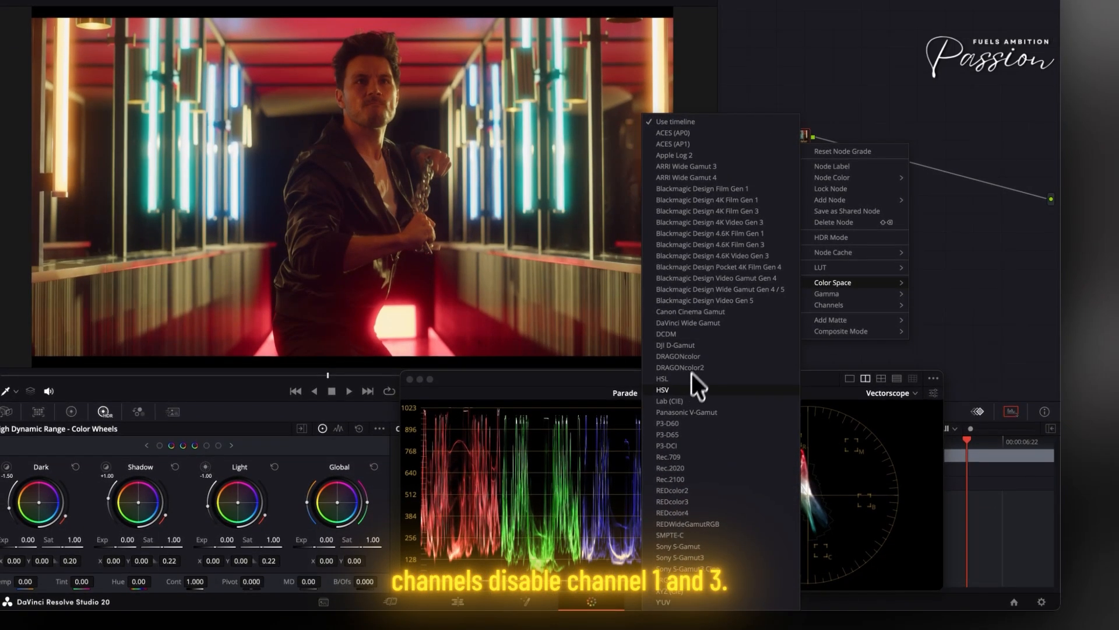
{"action": "left_click", "coordinate": [692, 388]}
- Disable channels 1 and 3 on node 01, keeping only channel 2 for saturation
{"action": "right_click", "coordinate": [800, 136]}
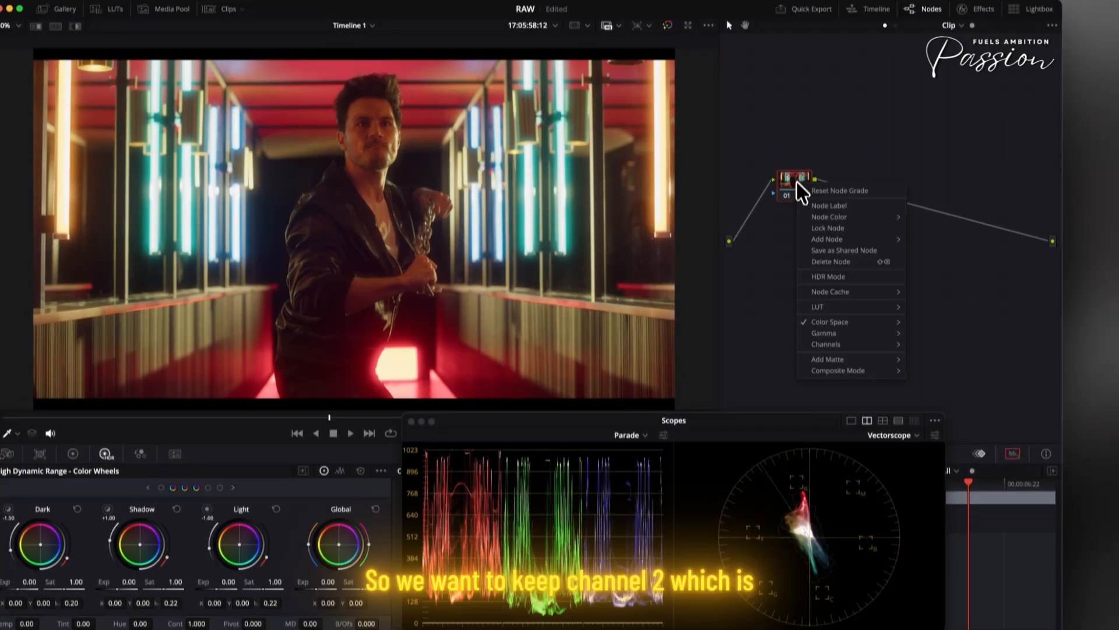
{"action": "mouse_move", "coordinate": [877, 307]}
{"action": "left_click", "coordinate": [930, 372]}
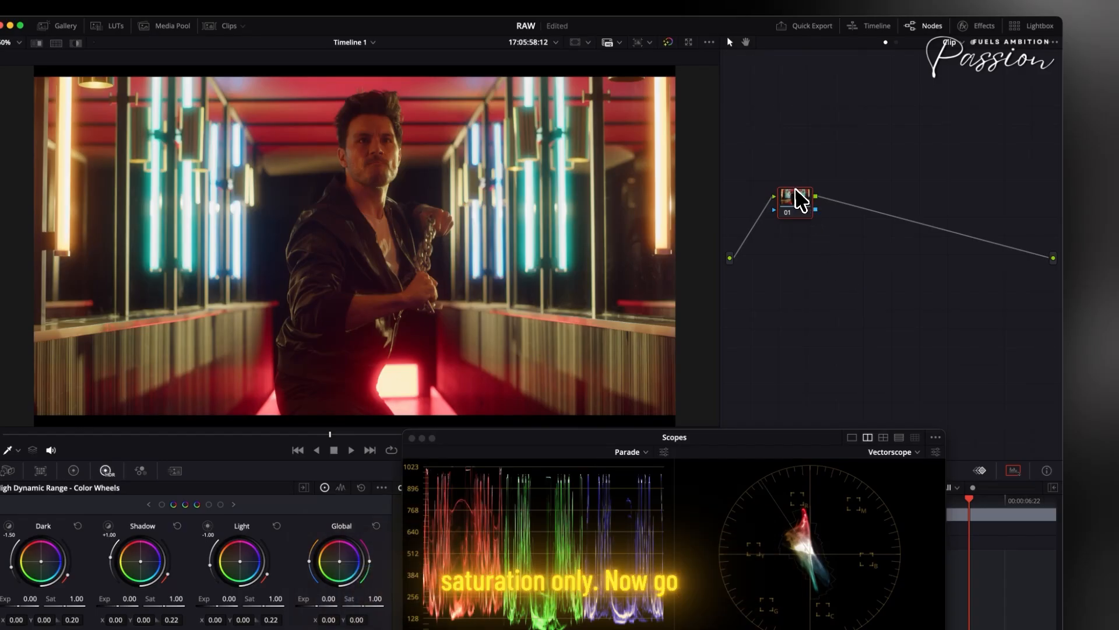
{"action": "left_click", "coordinate": [933, 372]}
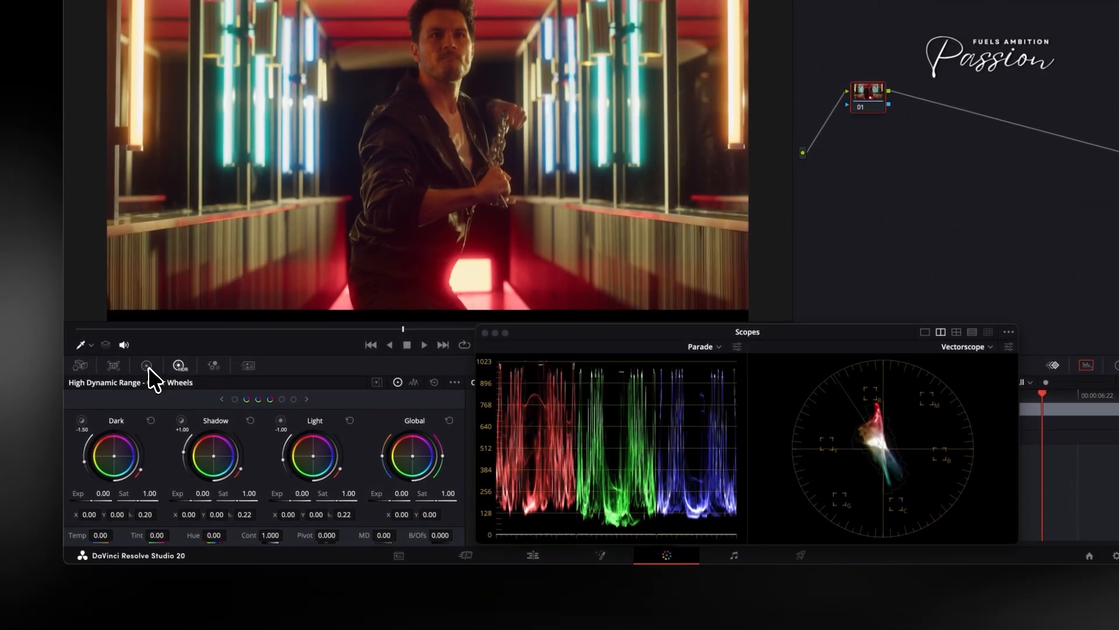
- Show the primary color wheels, raise the Offset to 53.80 and move the scopes clear of the subject
{"action": "left_click", "coordinate": [147, 366]}
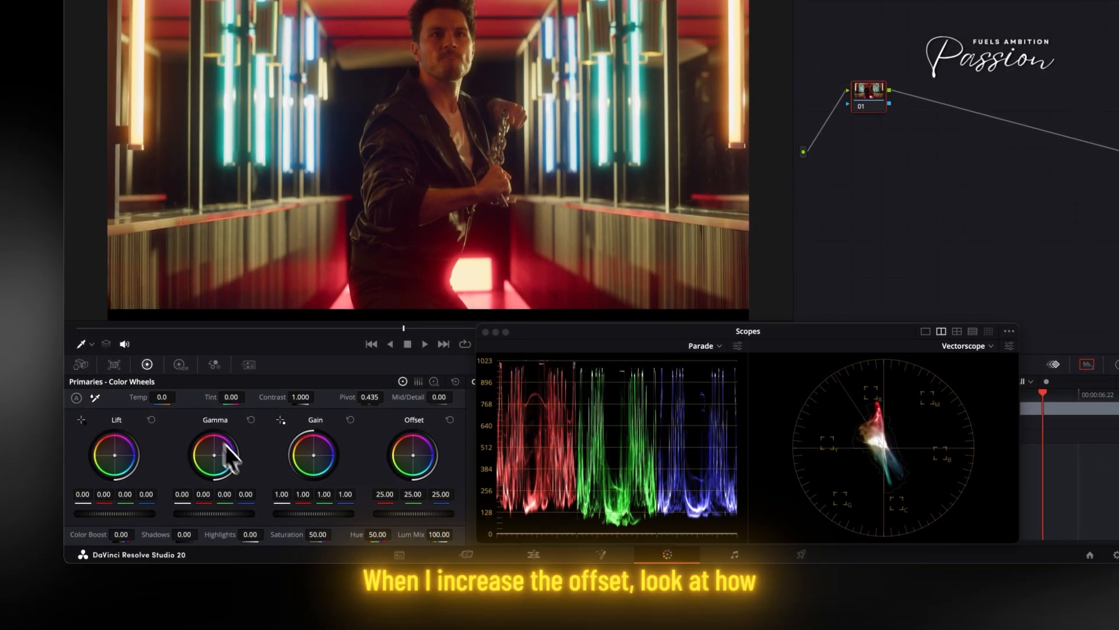
{"action": "left_click_drag", "start_coordinate": [583, 344], "coordinate": [657, 252]}
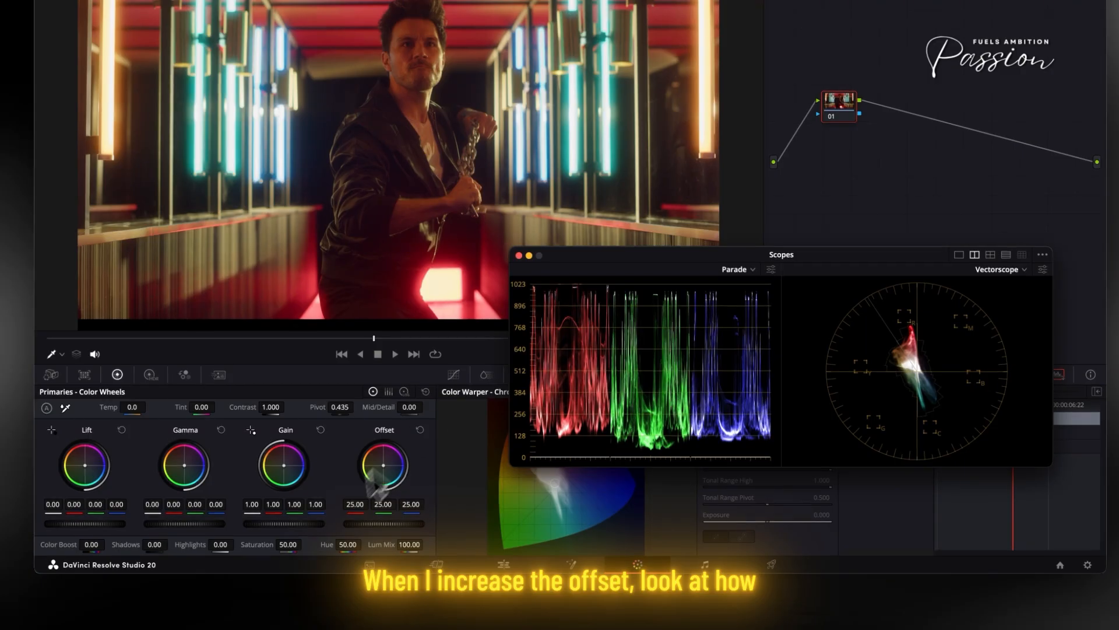
{"action": "left_click_drag", "start_coordinate": [387, 524], "coordinate": [458, 526]}
{"action": "left_click", "coordinate": [419, 430]}
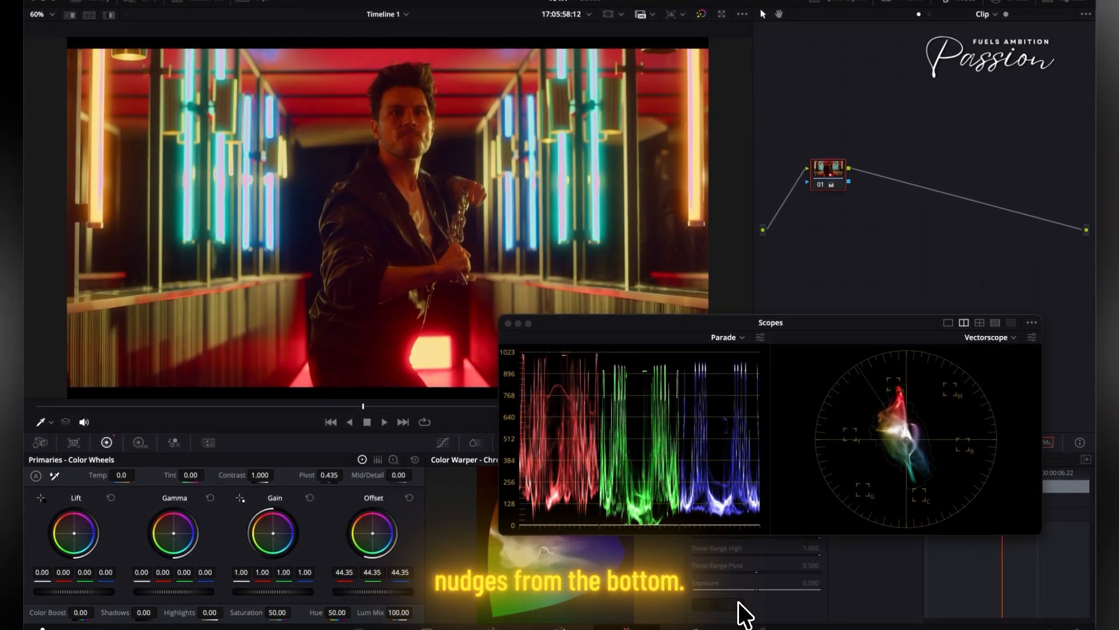
{"action": "mouse_move", "coordinate": [737, 602]}
{"action": "left_mouse_down"}
{"action": "mouse_move", "coordinate": [616, 600]}
{"action": "mouse_move", "coordinate": [867, 608]}
{"action": "mouse_move", "coordinate": [754, 604]}
{"action": "left_mouse_up"}
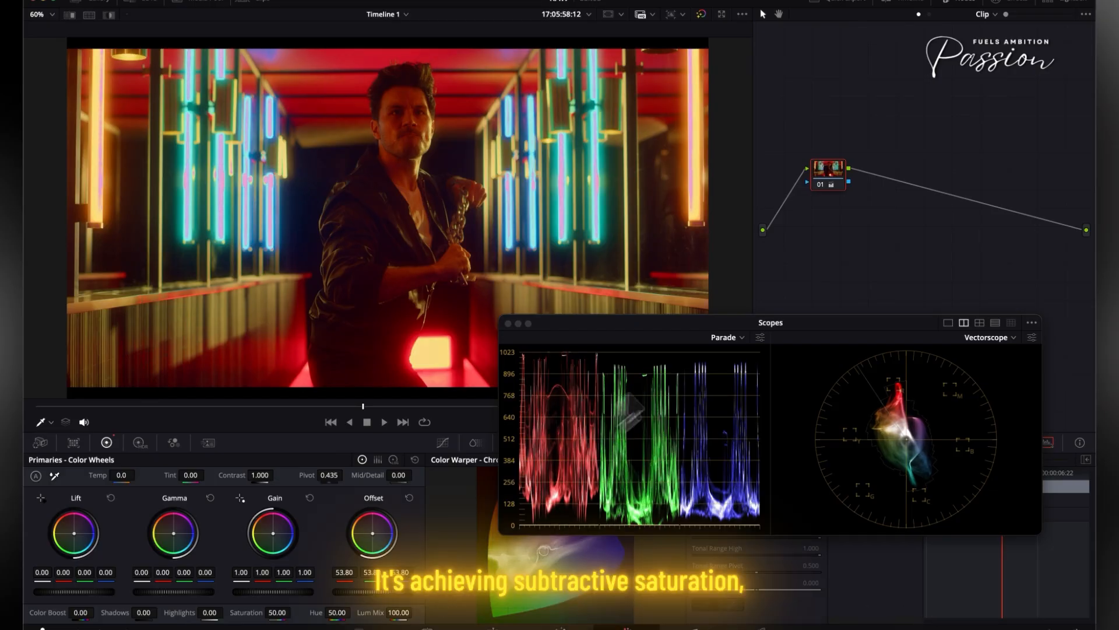
{"action": "left_click_drag", "start_coordinate": [767, 301], "coordinate": [721, 354]}
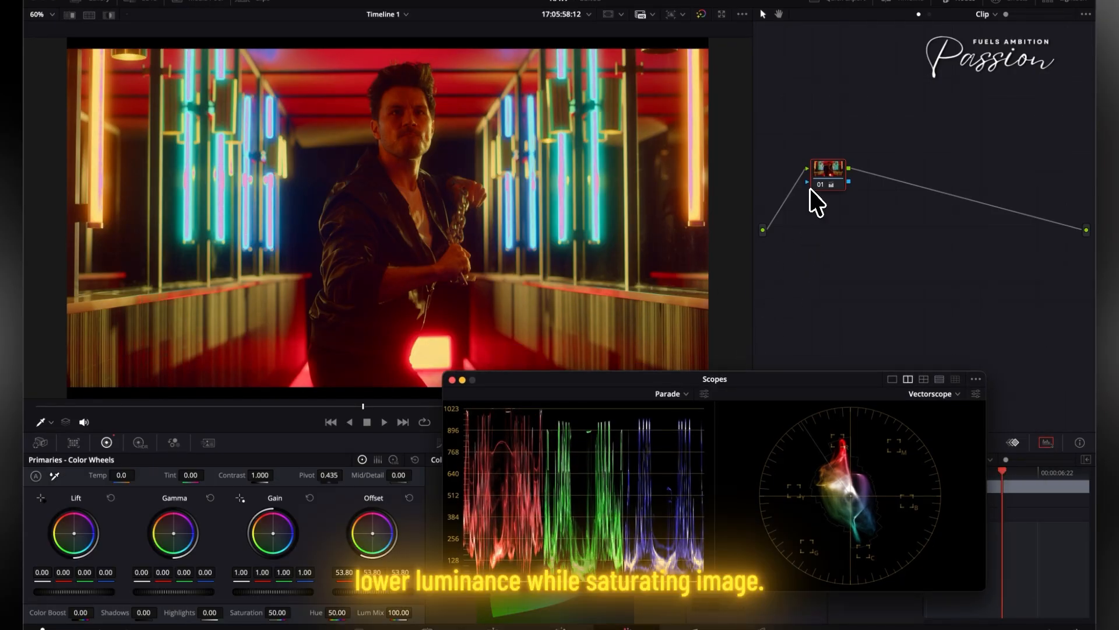
- Toggle the node grade off and on, raise the Offset to 62.25 and compare with the Color Warper version
{"action": "key", "text": "super+d"}
{"action": "key", "text": "super+d"}
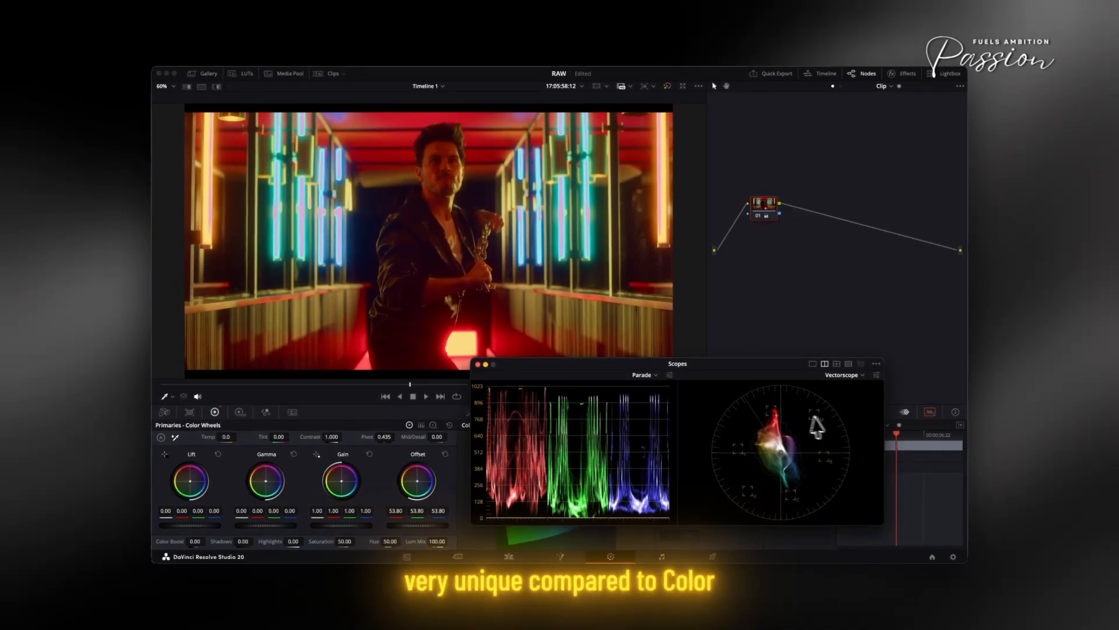
{"action": "mouse_move", "coordinate": [419, 525]}
{"action": "left_mouse_down"}
{"action": "mouse_move", "coordinate": [392, 525]}
{"action": "mouse_move", "coordinate": [401, 525]}
{"action": "left_mouse_up"}
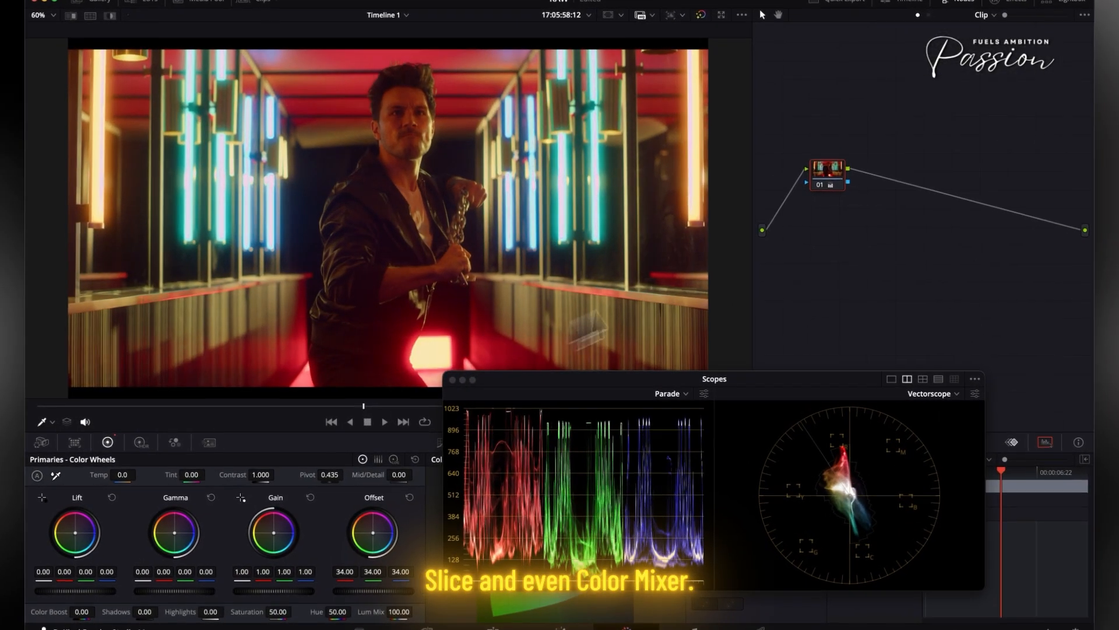
{"action": "key", "text": "super+r"}
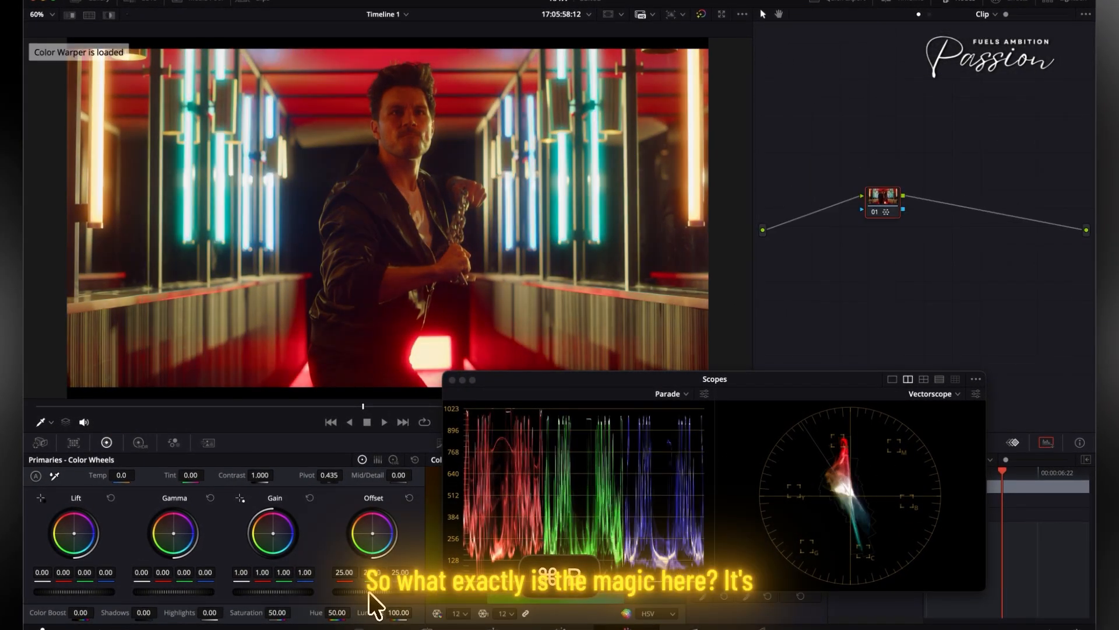
{"action": "key", "text": "super+n"}
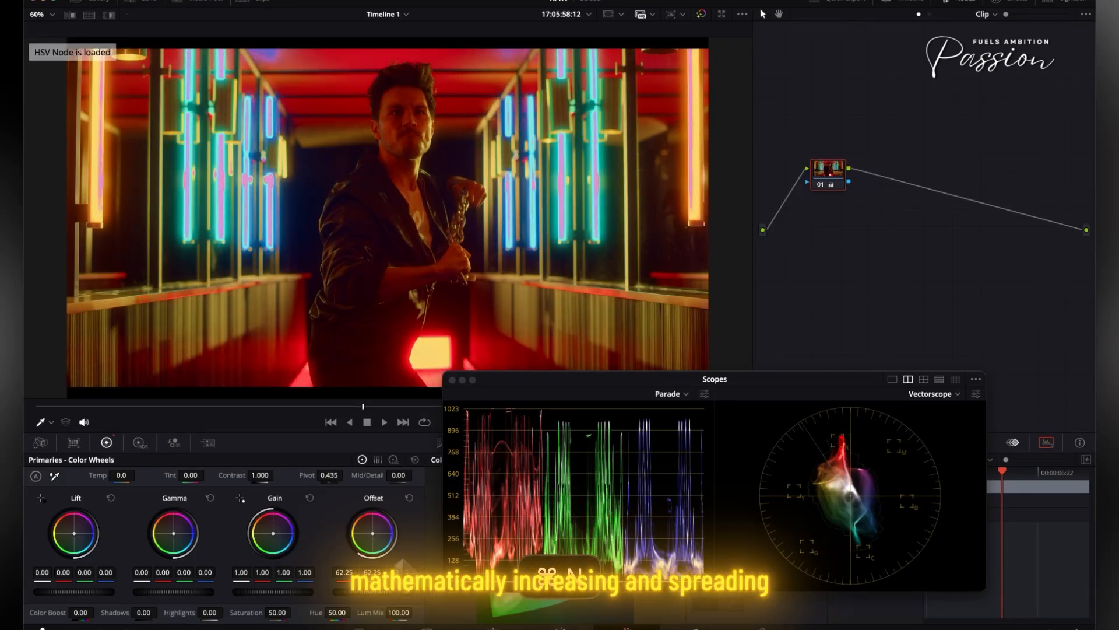
- Reset the Offset wheel, try raising it once more and reset it again
{"action": "left_click", "coordinate": [410, 497]}
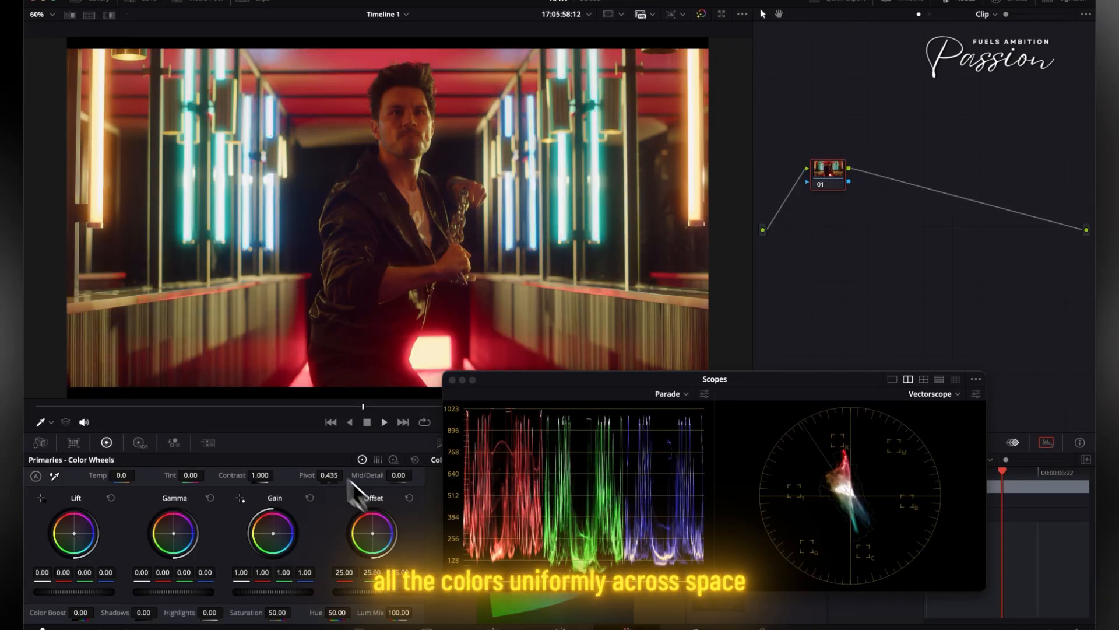
{"action": "left_click_drag", "start_coordinate": [357, 594], "coordinate": [411, 609]}
{"action": "left_click", "coordinate": [411, 496]}
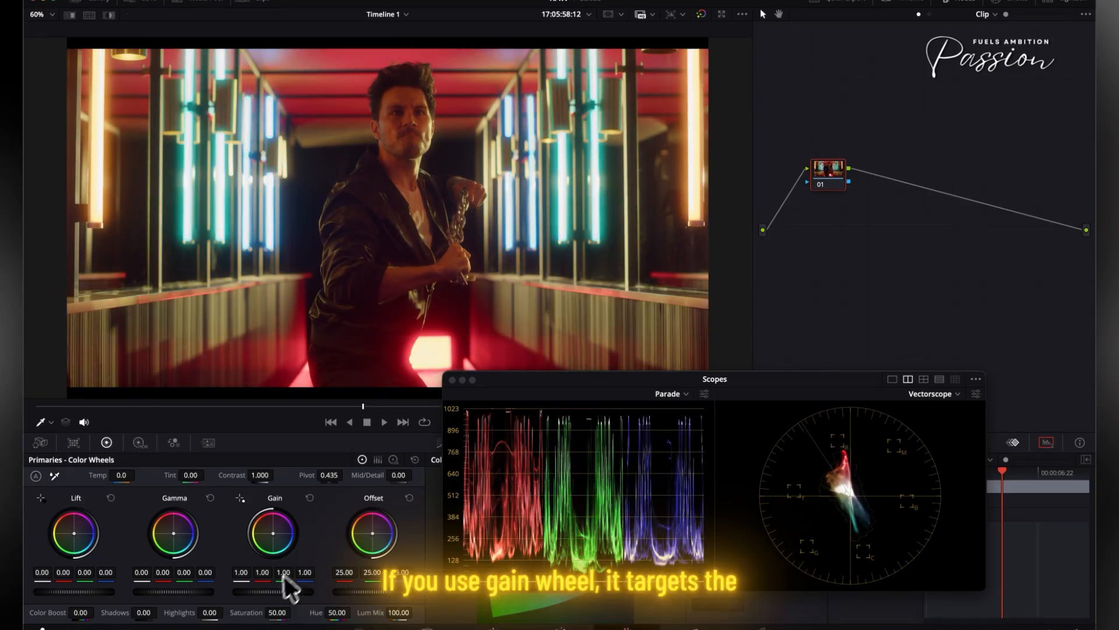
- Raise the Gain to 1.33 and compare the HSV Node version with the preceding version
{"action": "left_click_drag", "start_coordinate": [264, 592], "coordinate": [434, 616]}
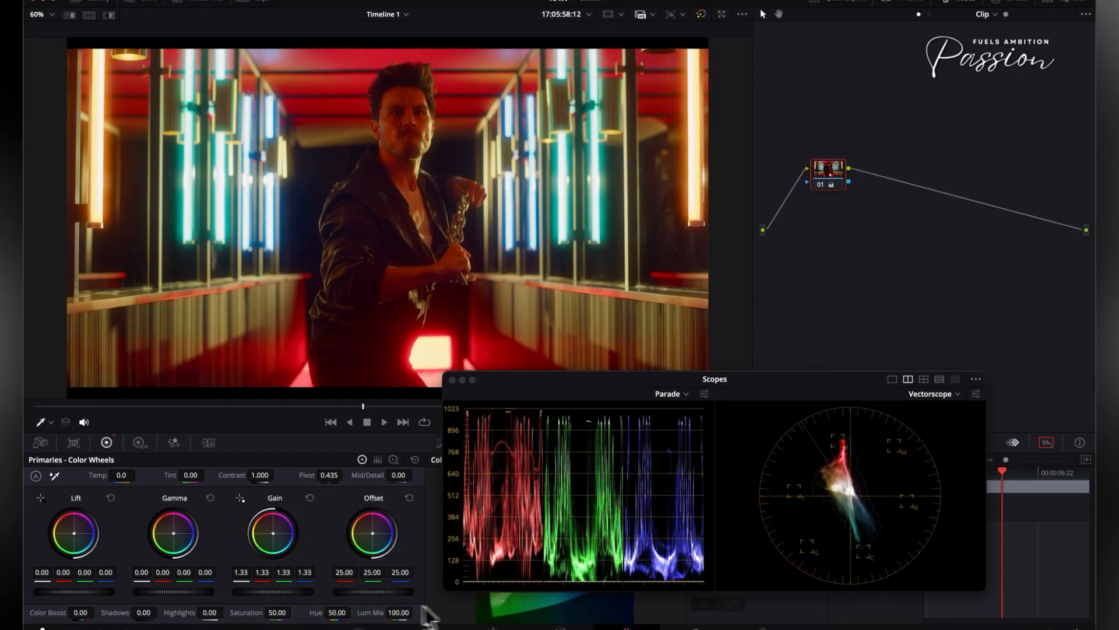
{"action": "key", "text": "super+b"}
{"action": "key", "text": "super+n"}
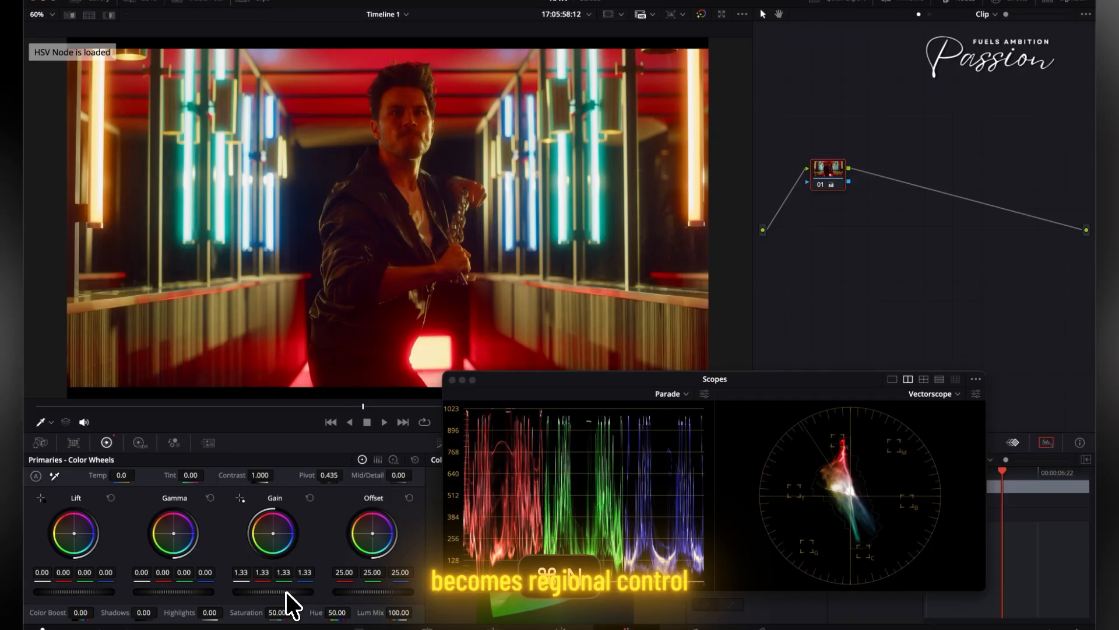
- Reset the Gain and rebalance the primary wheels to Gain 1.17, Gamma 0.05 and Lift -0.04
{"action": "left_click", "coordinate": [310, 497]}
{"action": "left_click_drag", "start_coordinate": [287, 592], "coordinate": [255, 595]}
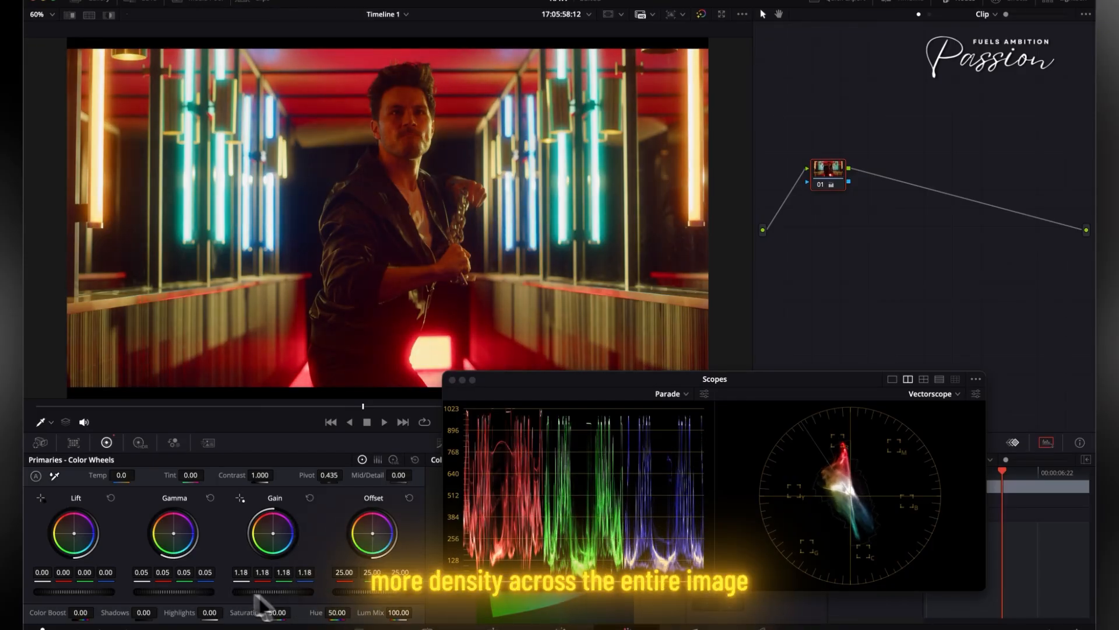
{"action": "mouse_move", "coordinate": [100, 588]}
{"action": "left_mouse_down"}
{"action": "mouse_move", "coordinate": [182, 593]}
{"action": "mouse_move", "coordinate": [93, 586]}
{"action": "left_mouse_up"}
{"action": "mouse_move", "coordinate": [560, 325]}
{"action": "left_mouse_down"}
{"action": "mouse_move", "coordinate": [544, 324]}
{"action": "mouse_move", "coordinate": [569, 324]}
{"action": "left_mouse_up"}
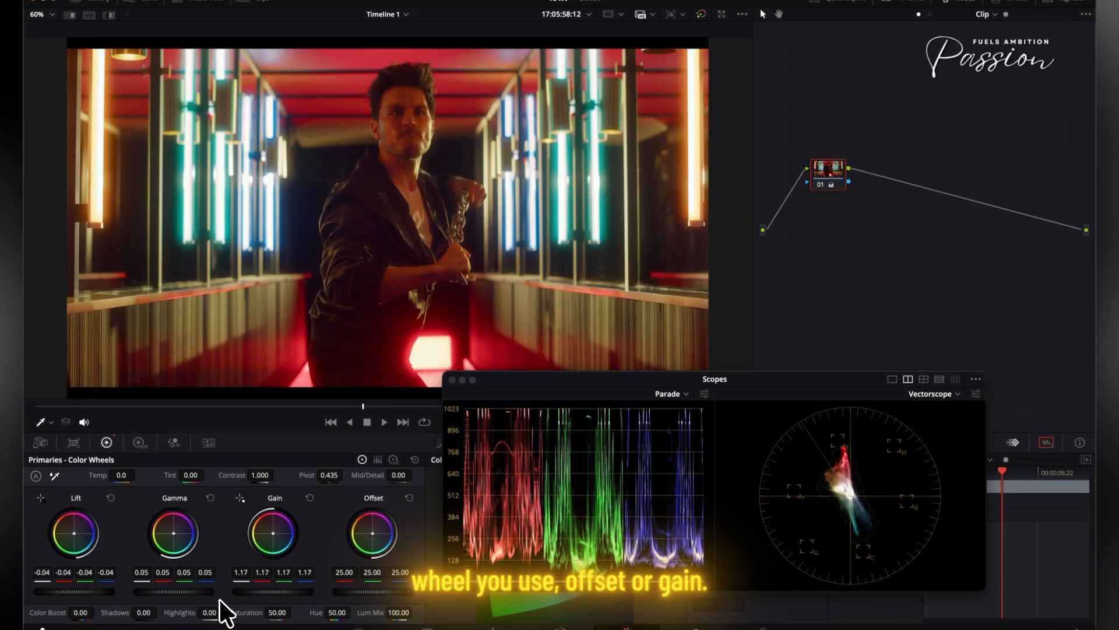
- Cycle through the HSV Node, Color Warper and Color Slice versions to compare their color density
{"action": "key", "text": "super+n"}
{"action": "key", "text": "super+n"}
{"action": "key", "text": "super+n"}
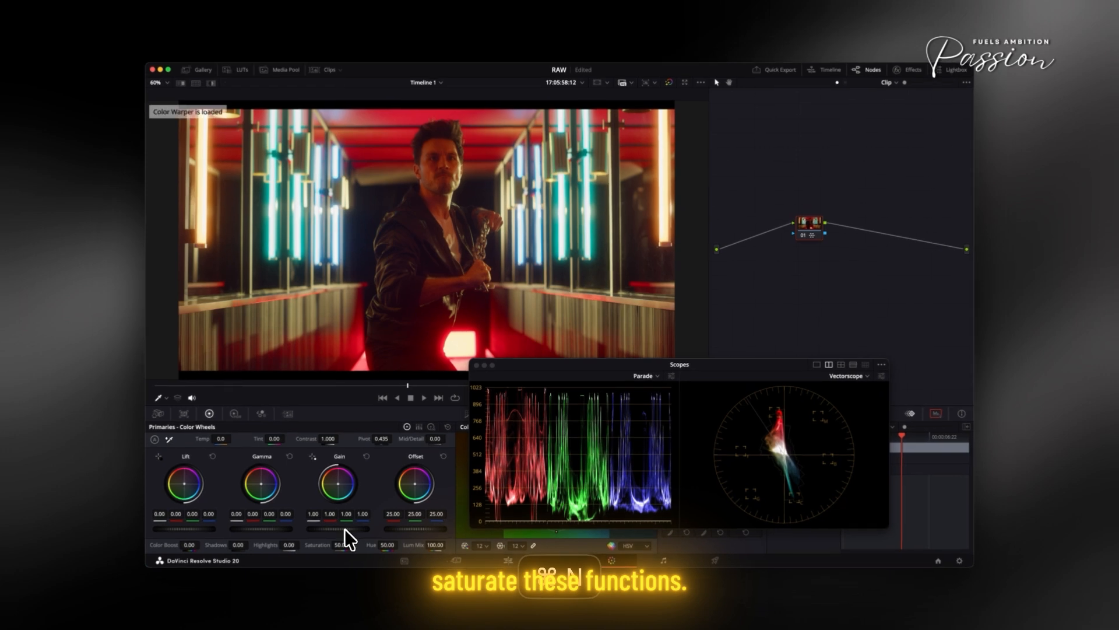
{"action": "key", "text": "super+n"}
{"action": "key", "text": "super+n"}
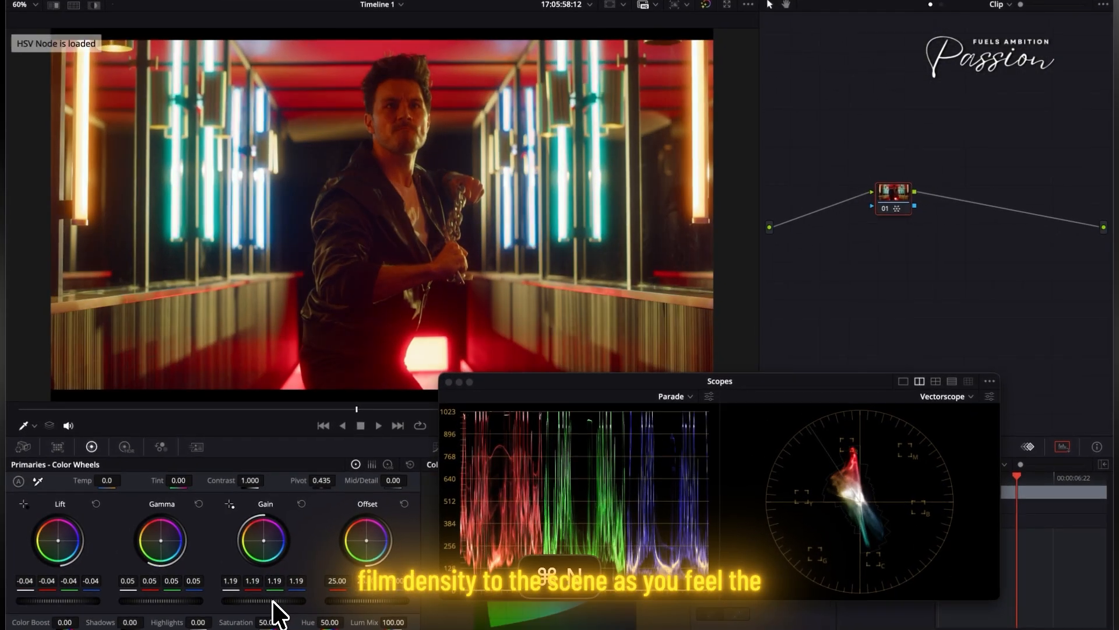
{"action": "key", "text": "super+n"}
{"action": "key", "text": "super+n"}
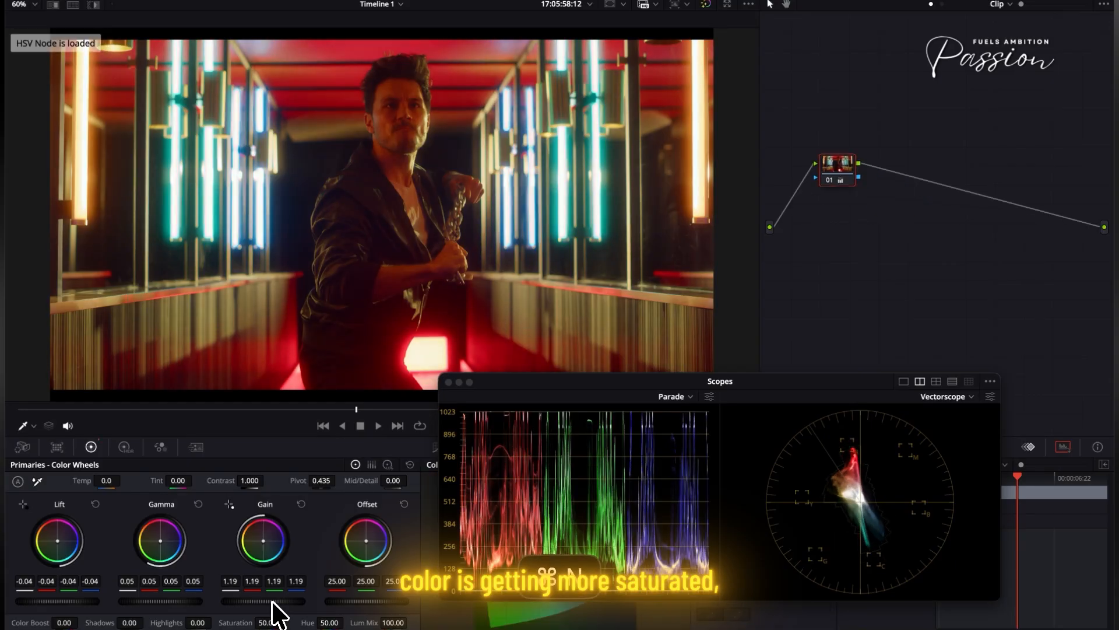
{"action": "key", "text": "super+b"}
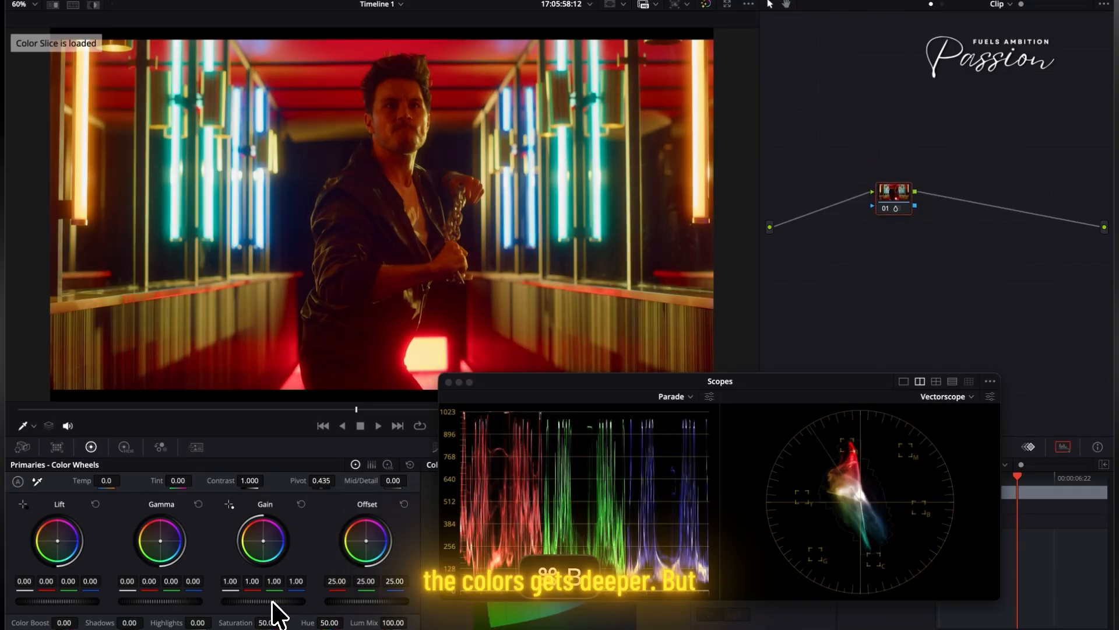
- Switch between the Color Slice version and its neighbouring version to compare color depth
{"action": "key", "text": "super+n"}
{"action": "key", "text": "super+b"}
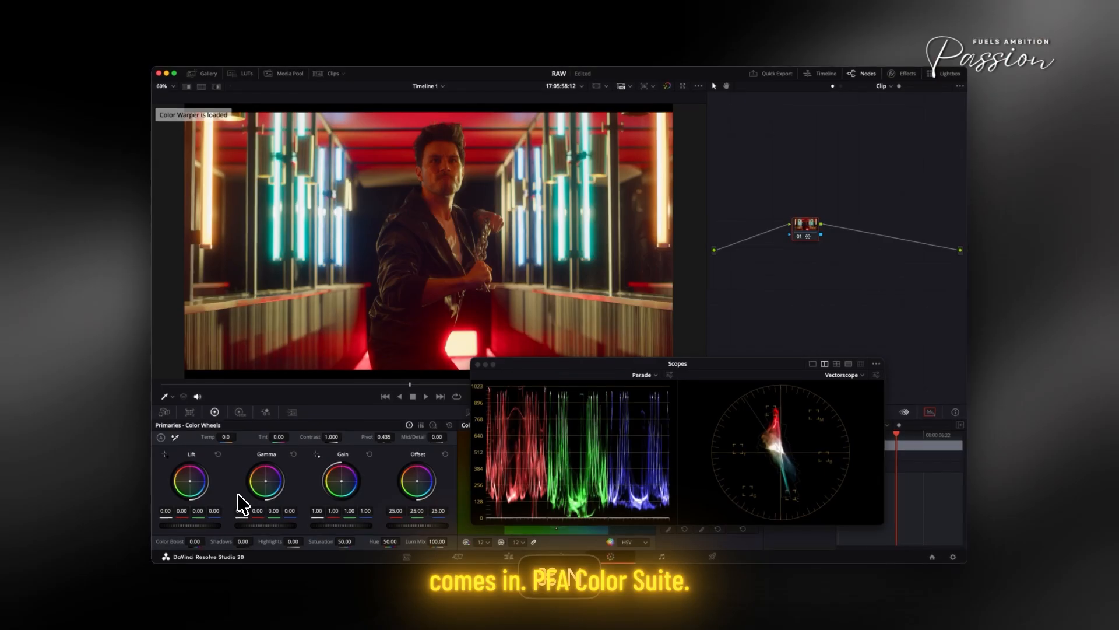
- Load the next clip version, find PFA Color Suite v7.1 in the effects library and apply it to node 01
{"action": "key", "text": "super+n"}
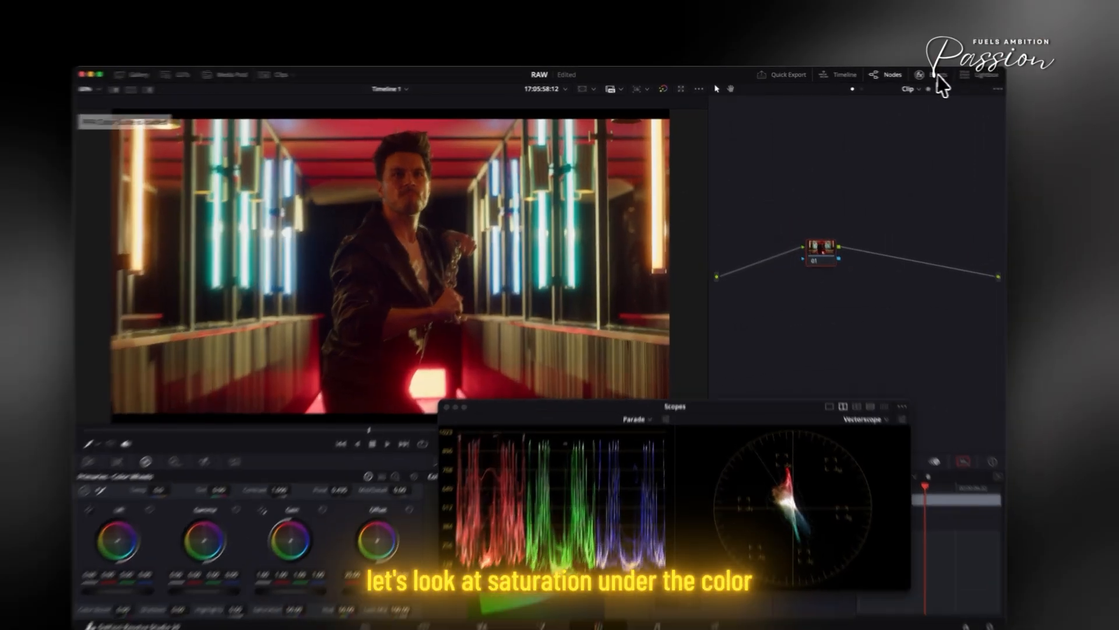
{"action": "left_click", "coordinate": [903, 74]}
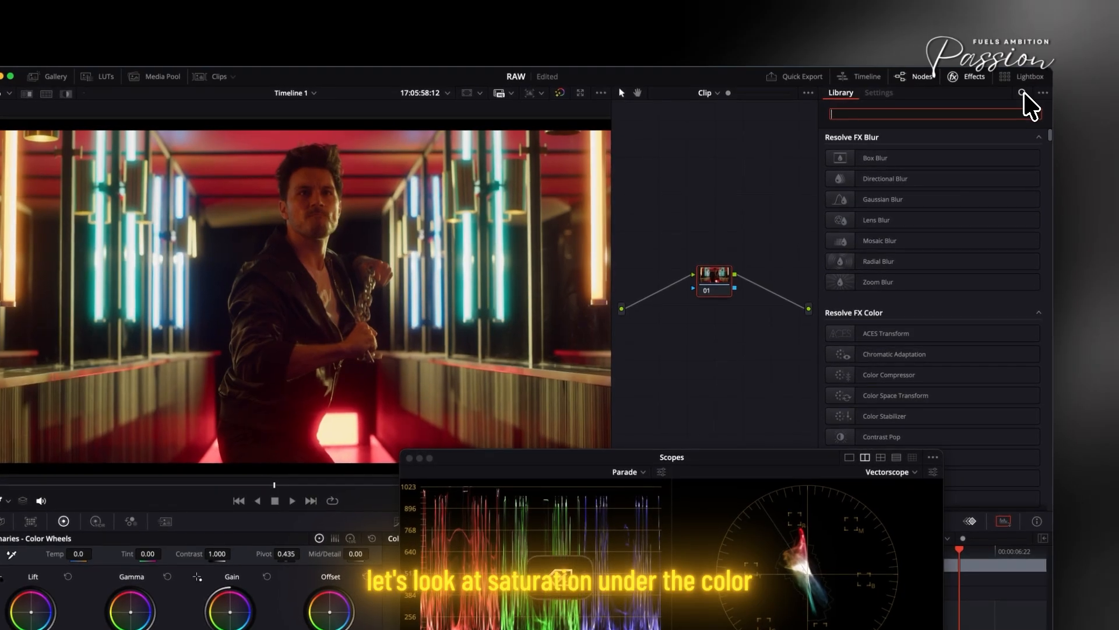
{"action": "type", "text": "pfa"}
{"action": "left_click_drag", "start_coordinate": [892, 158], "coordinate": [723, 285]}
- Collapse the Licensing and Cine Pulse AI sections, set ColorSwap's Global Saturation to 1.070 and compare with the preceding version
{"action": "left_click", "coordinate": [837, 190]}
{"action": "left_click", "coordinate": [837, 156]}
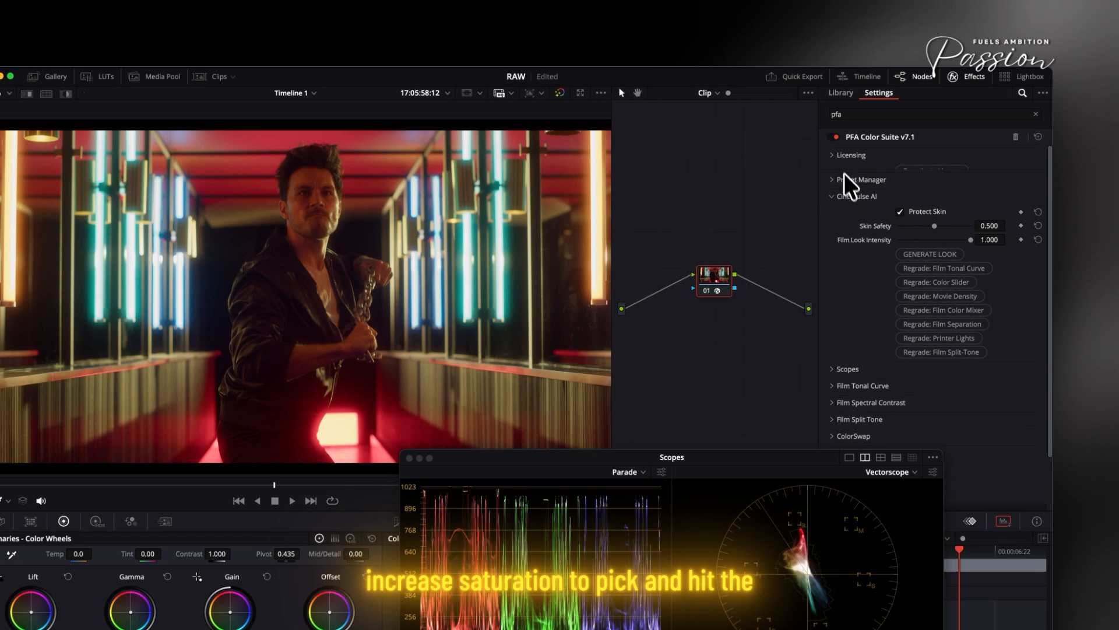
{"action": "left_click", "coordinate": [838, 192]}
{"action": "left_click", "coordinate": [844, 274]}
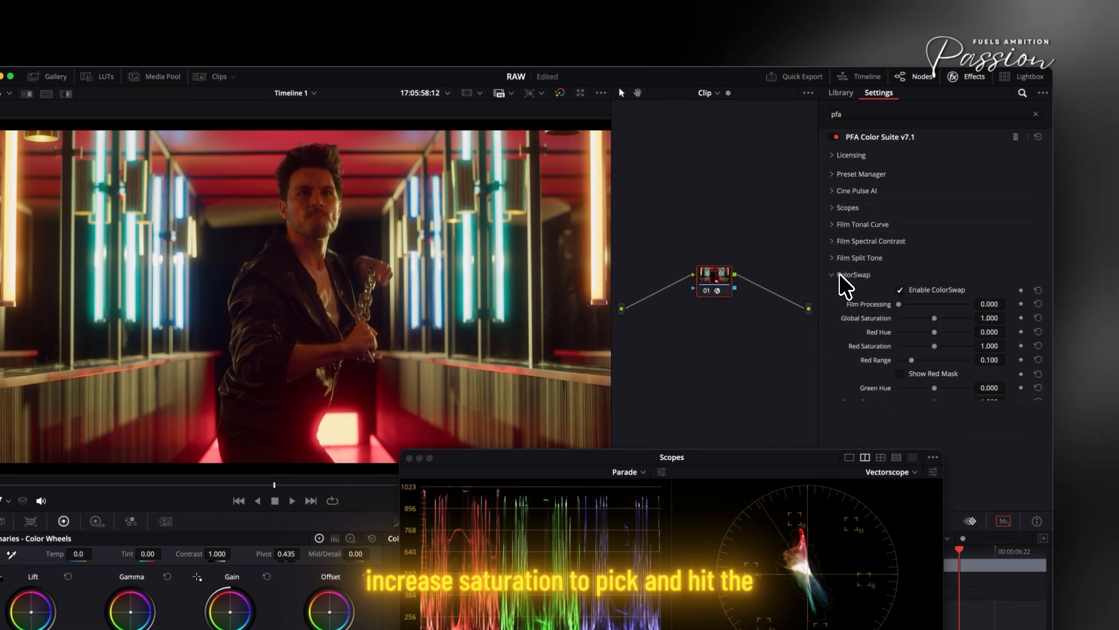
{"action": "scroll", "coordinate": [912, 297], "scroll_direction": "down", "scroll_amount": 1}
{"action": "mouse_move", "coordinate": [936, 286]}
{"action": "left_mouse_down"}
{"action": "mouse_move", "coordinate": [945, 285]}
{"action": "mouse_move", "coordinate": [936, 291]}
{"action": "left_mouse_up"}
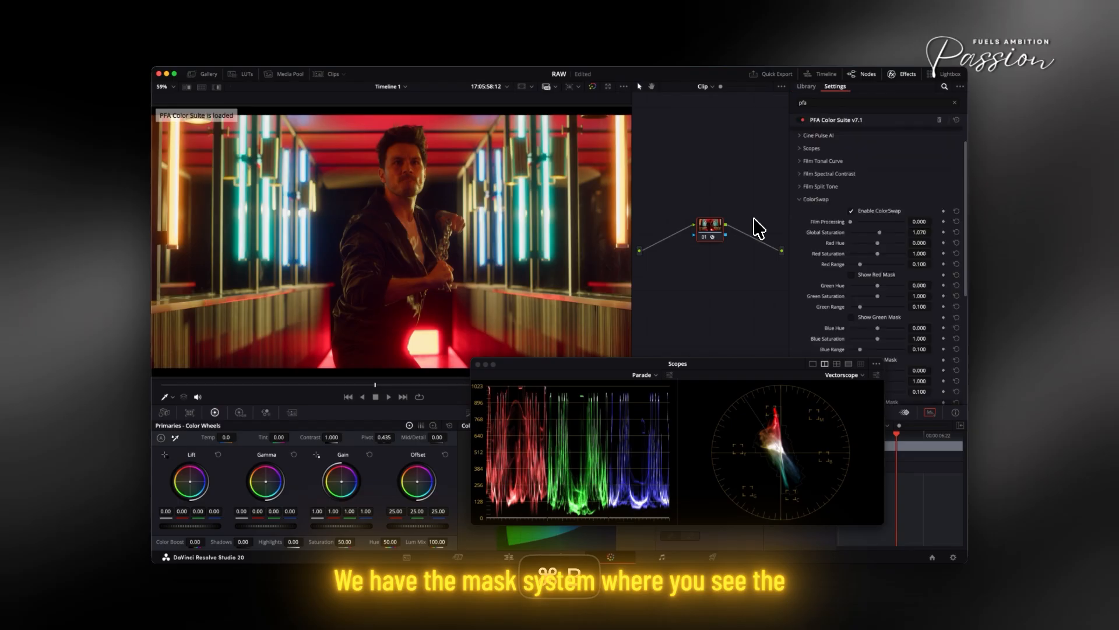
{"action": "key", "text": "super+b"}
{"action": "key", "text": "super+b"}
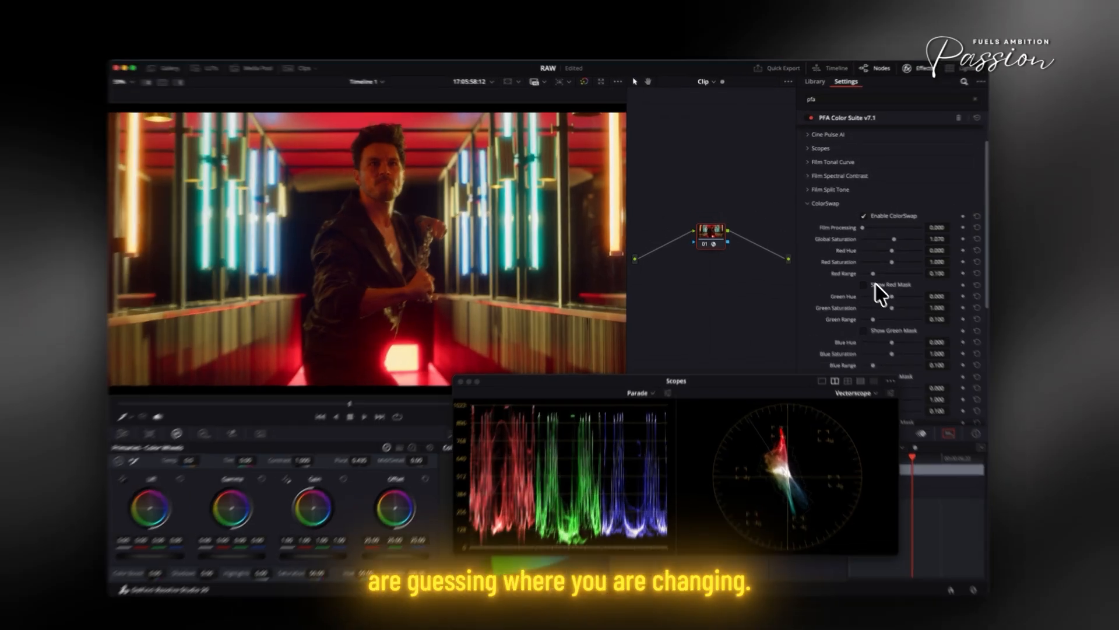
- Narrow ColorSwap's Red Range to 0.090 while previewing the red mask, and hide the mask again
{"action": "left_click", "coordinate": [851, 275]}
{"action": "left_click_drag", "start_coordinate": [912, 300], "coordinate": [915, 319]}
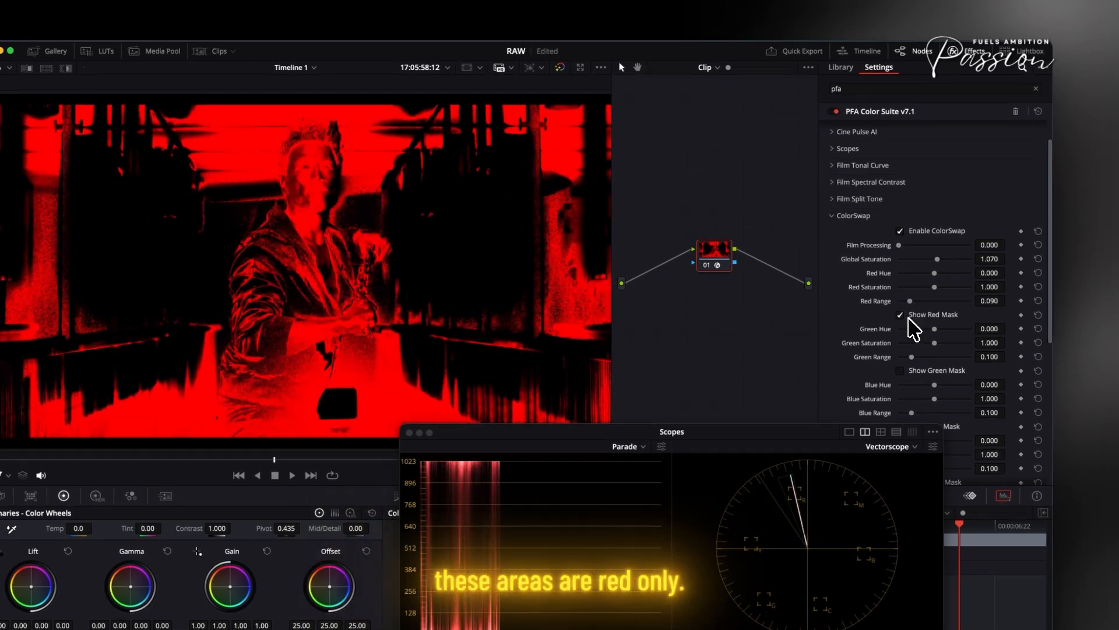
{"action": "left_click", "coordinate": [900, 315]}
- Try ColorSwap's Red Hue at -0.120 and Red Saturation at 0.981, reset both and briefly preview the red mask
{"action": "left_click_drag", "start_coordinate": [934, 274], "coordinate": [933, 288]}
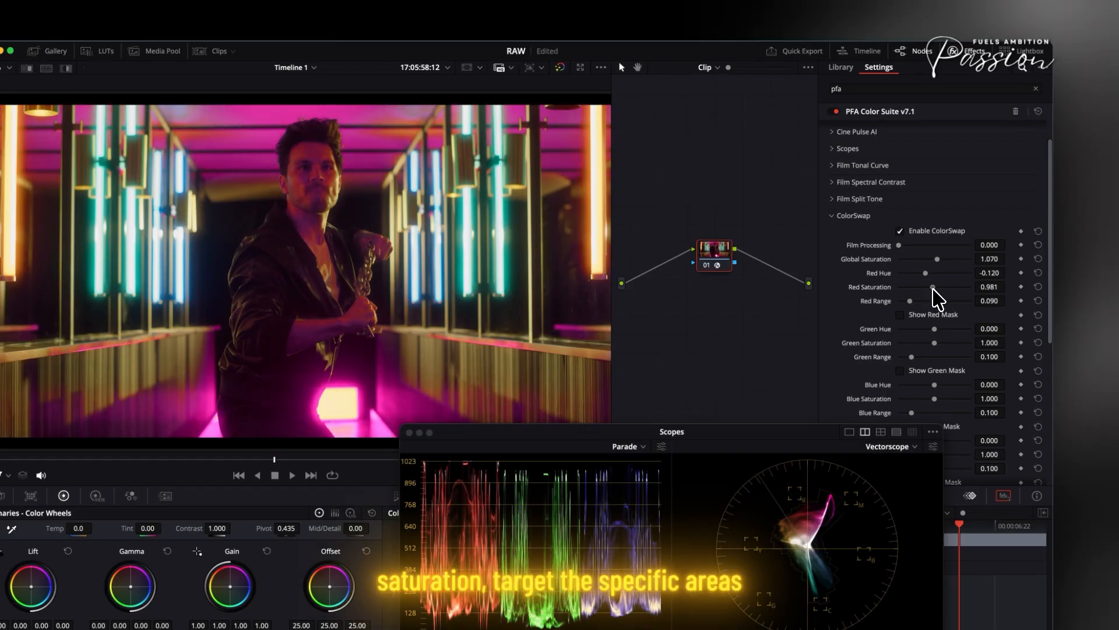
{"action": "left_click", "coordinate": [1038, 272]}
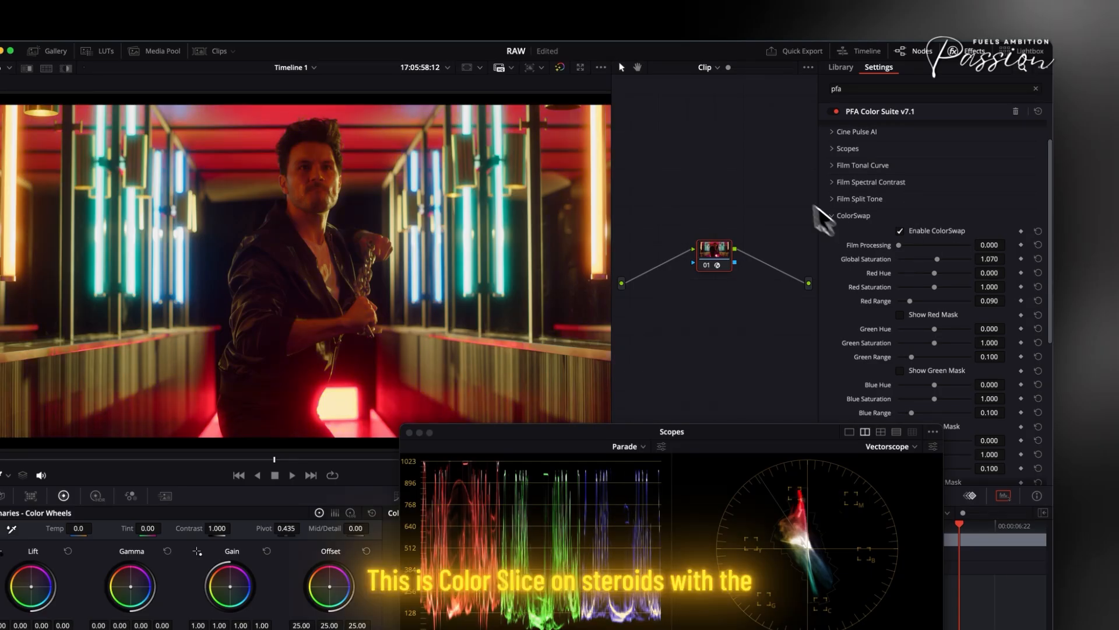
{"action": "left_click", "coordinate": [918, 314]}
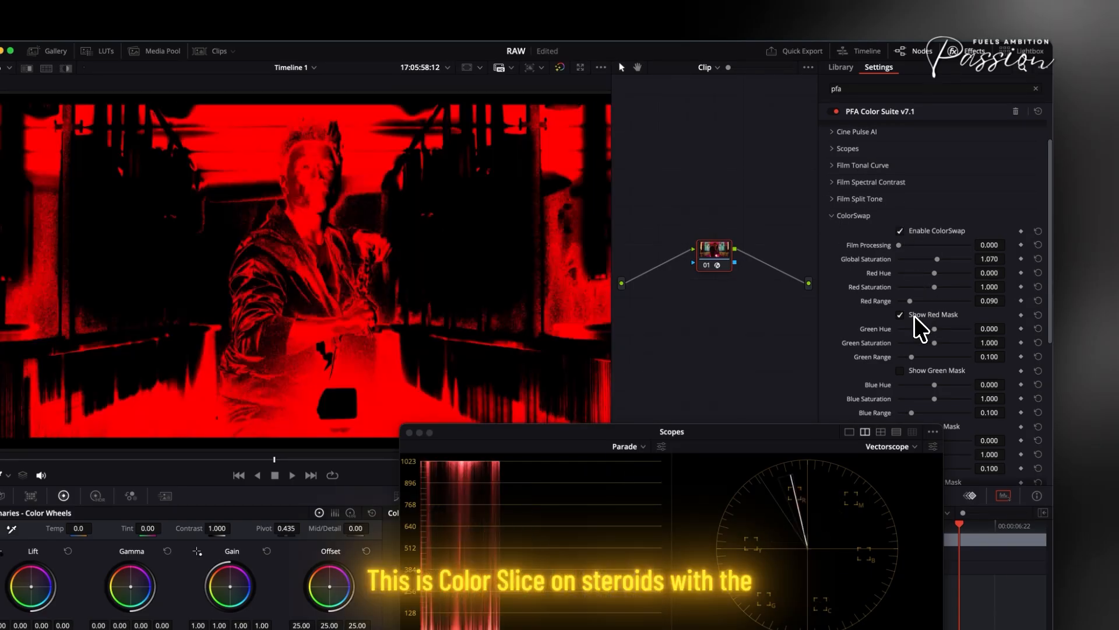
{"action": "left_click", "coordinate": [915, 315]}
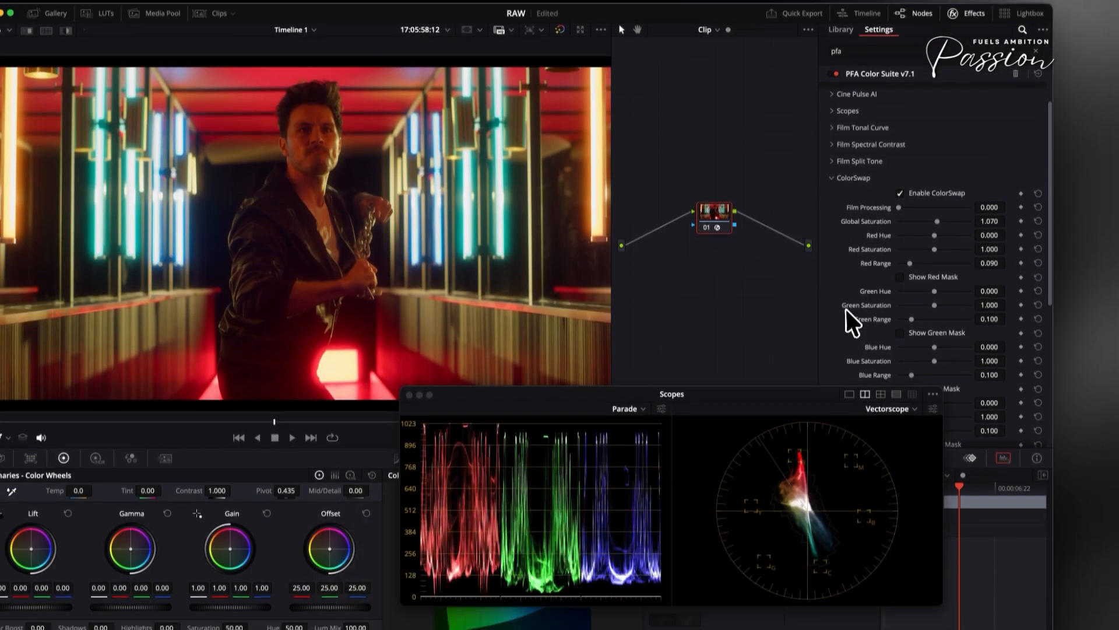
- Widen ColorSwap's Cyan Range to 0.166 while previewing the cyan mask, and hide the mask again
{"action": "scroll", "coordinate": [898, 309], "scroll_direction": "down", "scroll_amount": 4}
{"action": "scroll", "coordinate": [910, 312], "scroll_direction": "down", "scroll_amount": 3}
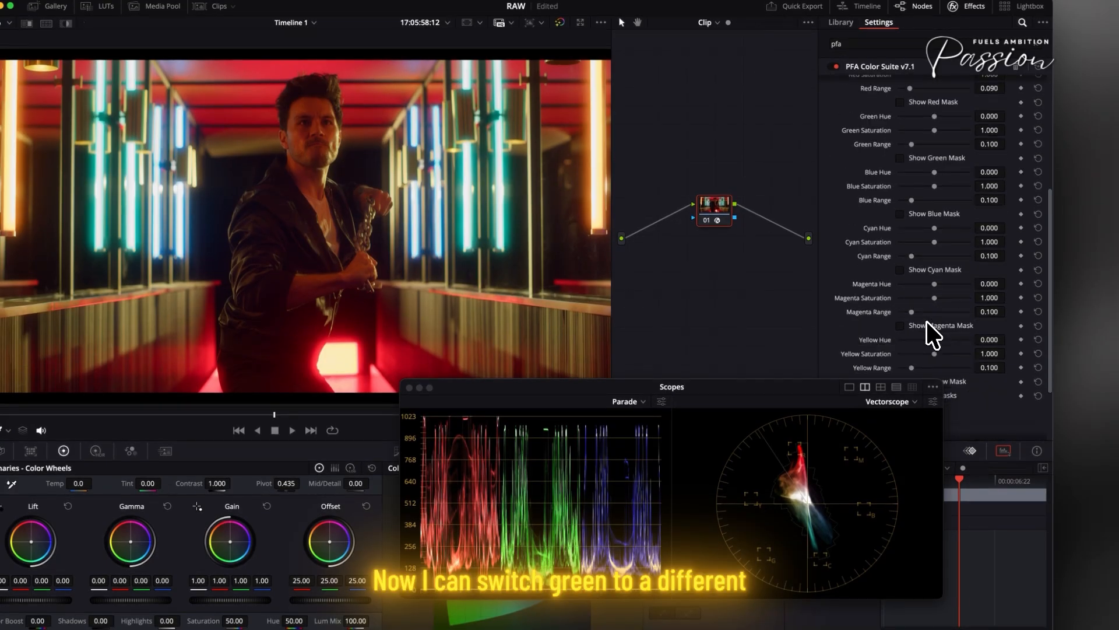
{"action": "left_click", "coordinate": [912, 268]}
{"action": "left_click_drag", "start_coordinate": [912, 256], "coordinate": [922, 256]}
{"action": "left_click", "coordinate": [916, 272]}
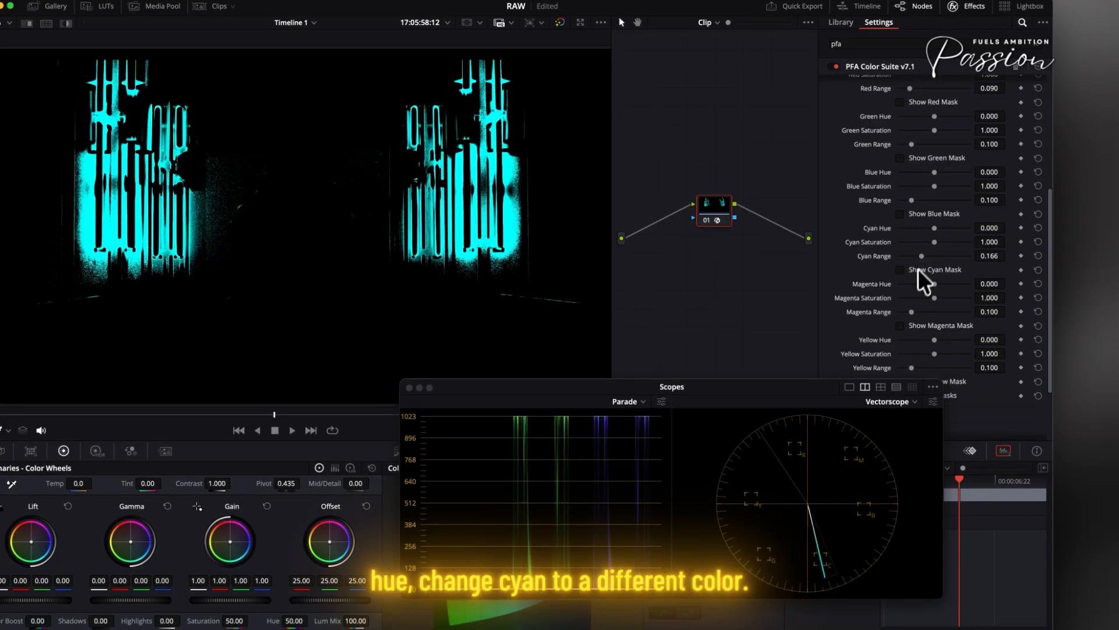
- Try shifting ColorSwap's Cyan Hue to -0.205 and -0.058, and reset it
{"action": "left_click_drag", "start_coordinate": [934, 228], "coordinate": [920, 233]}
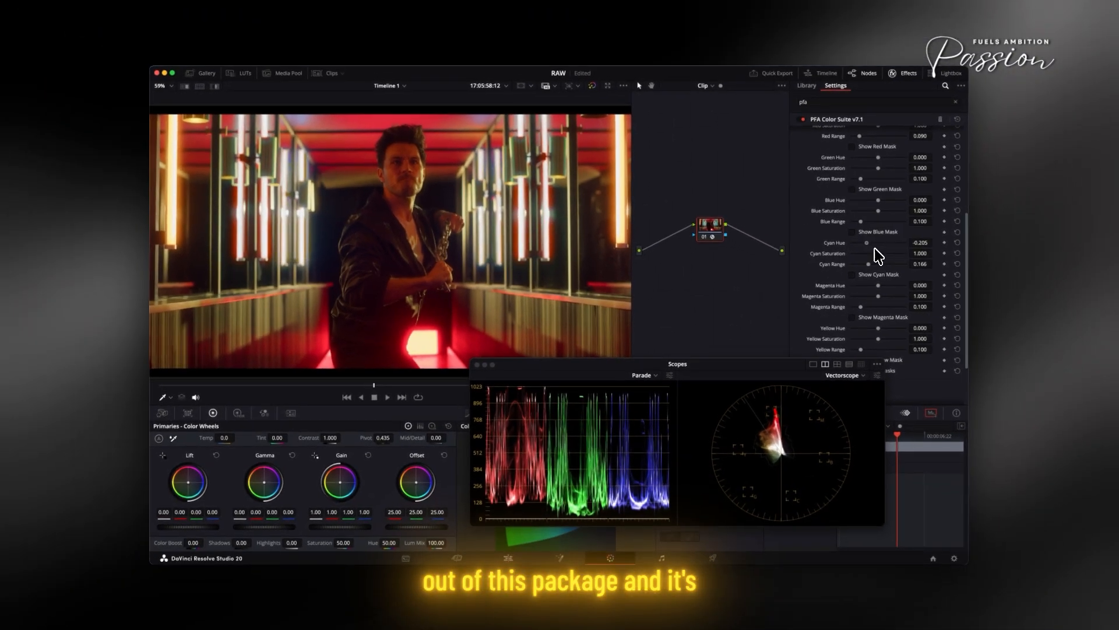
{"action": "mouse_move", "coordinate": [875, 248]}
{"action": "left_mouse_down"}
{"action": "mouse_move", "coordinate": [898, 249]}
{"action": "mouse_move", "coordinate": [873, 251]}
{"action": "left_mouse_up"}
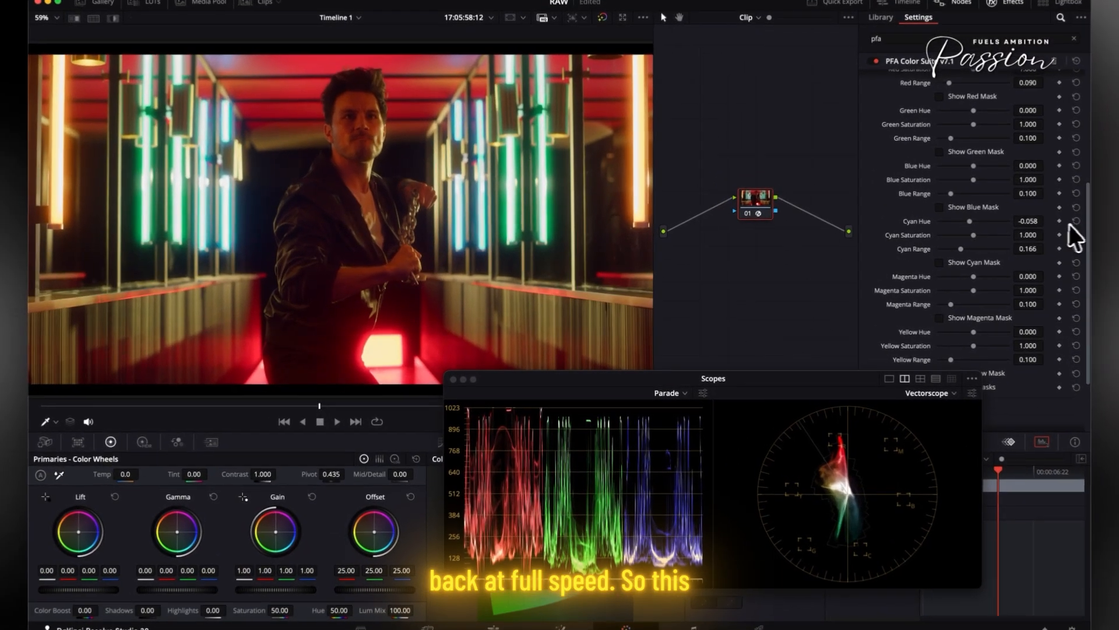
{"action": "left_click", "coordinate": [1076, 221]}
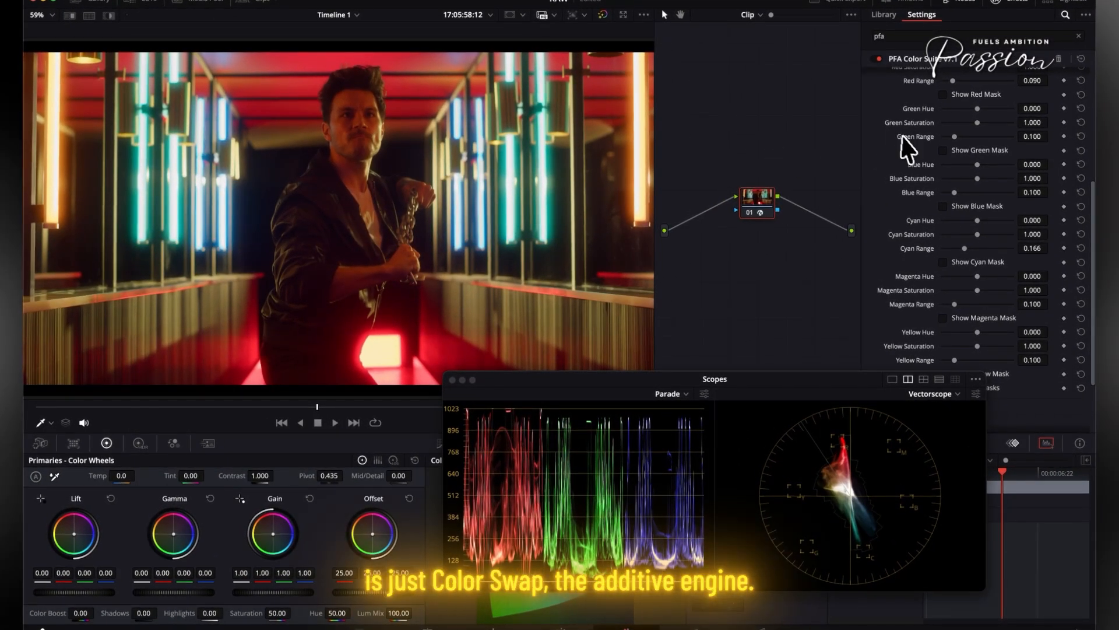
- Collapse ColorSwap, expand ColorDensity and set its Global Density to -0.326
{"action": "scroll", "coordinate": [942, 193], "scroll_direction": "up", "scroll_amount": 5}
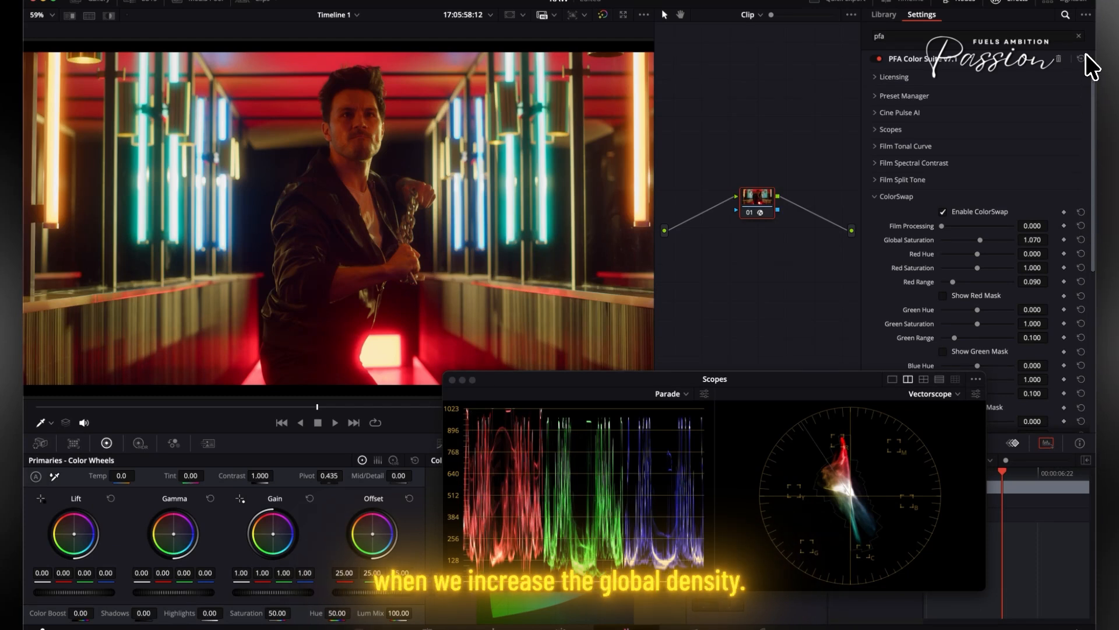
{"action": "left_click", "coordinate": [900, 196]}
{"action": "left_click", "coordinate": [900, 213]}
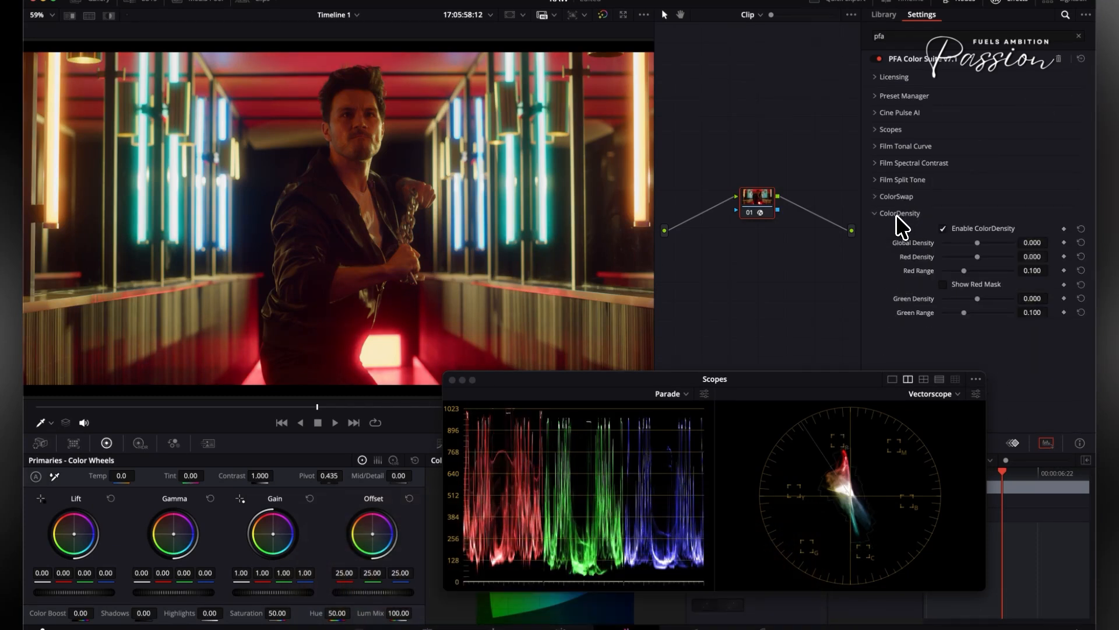
{"action": "left_click_drag", "start_coordinate": [978, 241], "coordinate": [970, 244]}
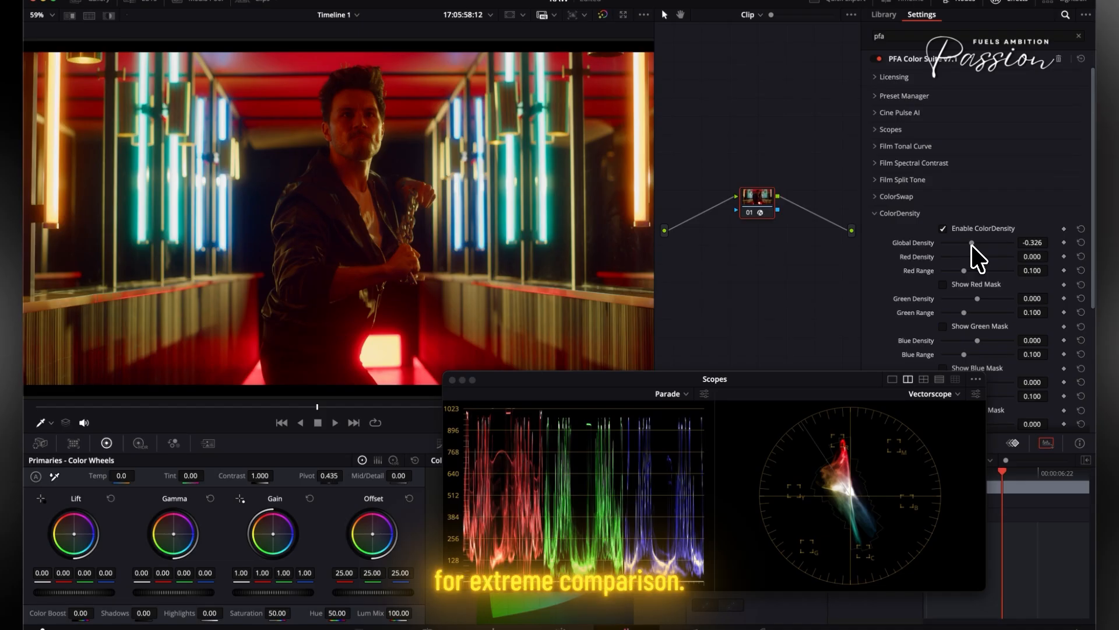
- Cycle through the Color Slice, HSV Node, Color Warper and PFA Color Suite versions to compare color evenness
{"action": "key", "text": "super+r"}
{"action": "key", "text": "super+b"}
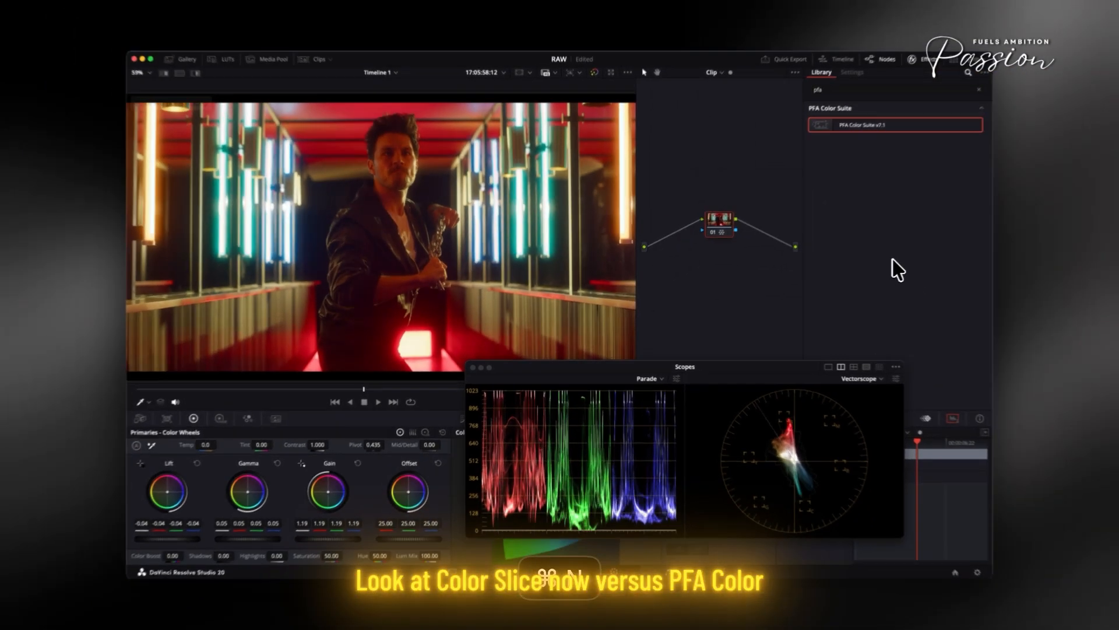
{"action": "key", "text": "super+b"}
{"action": "key", "text": "super+b"}
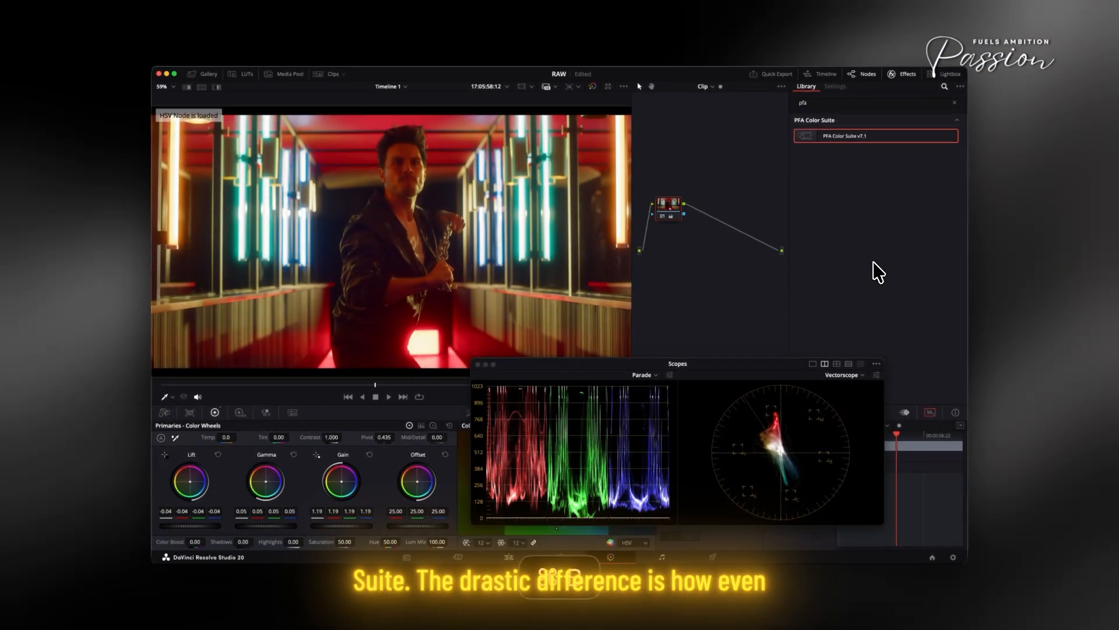
{"action": "key", "text": "super+b"}
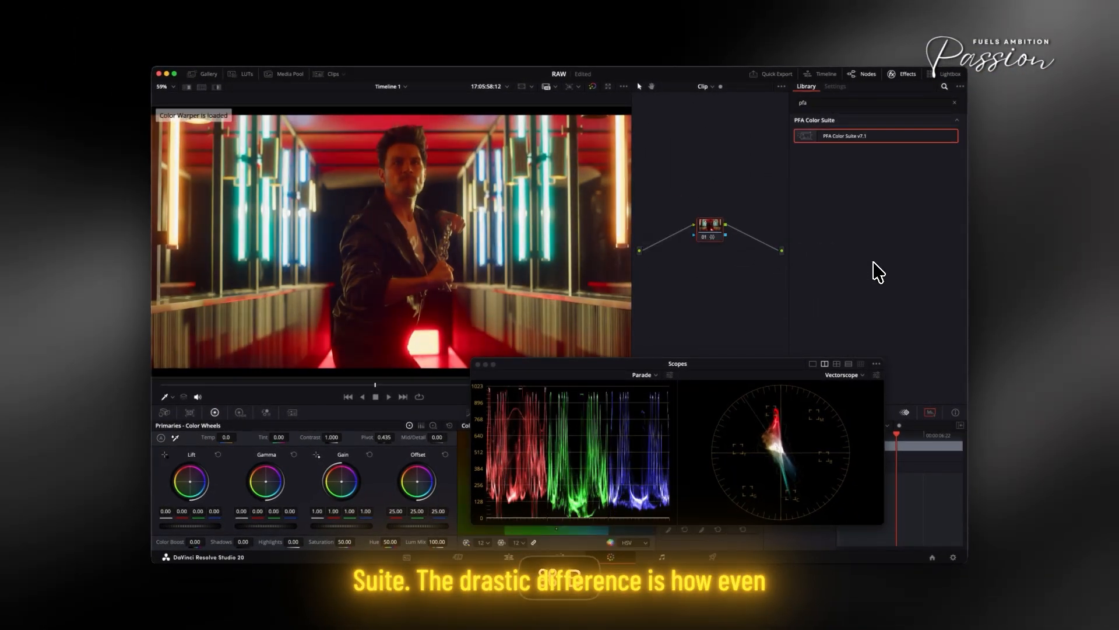
{"action": "key", "text": "super+b"}
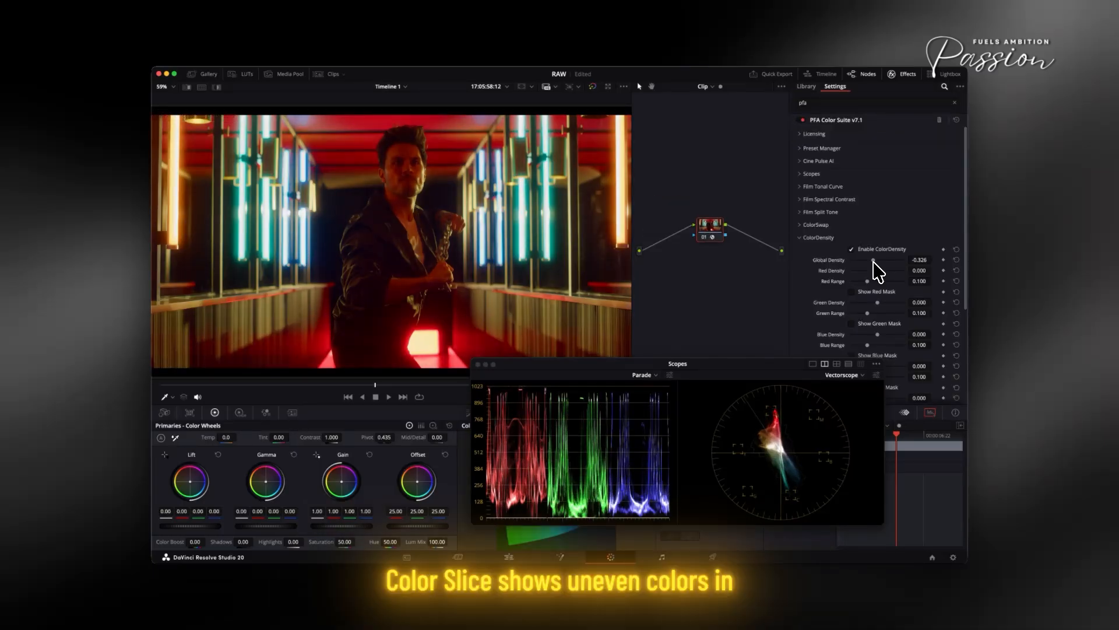
- Enlarge the man's face and the ceiling, compare the PFA Color Suite version with the other versions, and refit the frame
{"action": "scroll", "coordinate": [506, 179], "scroll_direction": "up", "scroll_amount": 5}
{"action": "left_click_drag", "start_coordinate": [374, 163], "coordinate": [527, 216]}
{"action": "scroll", "coordinate": [516, 217], "scroll_direction": "down", "scroll_amount": 2}
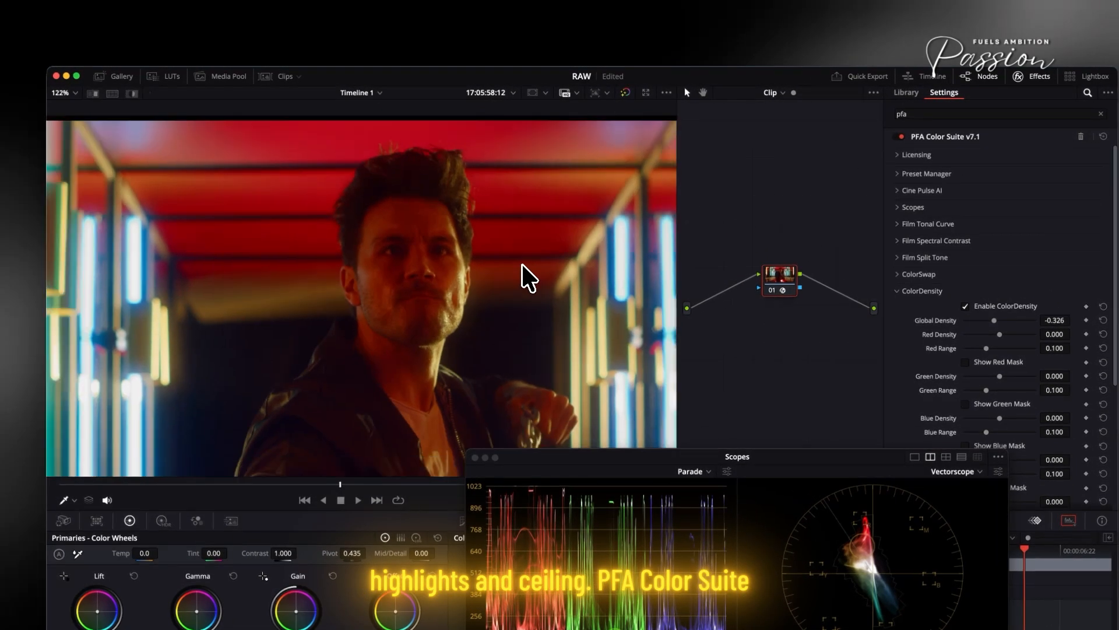
{"action": "scroll", "coordinate": [530, 279], "scroll_direction": "down", "scroll_amount": 1}
{"action": "key", "text": "super+b"}
{"action": "key", "text": "super+b"}
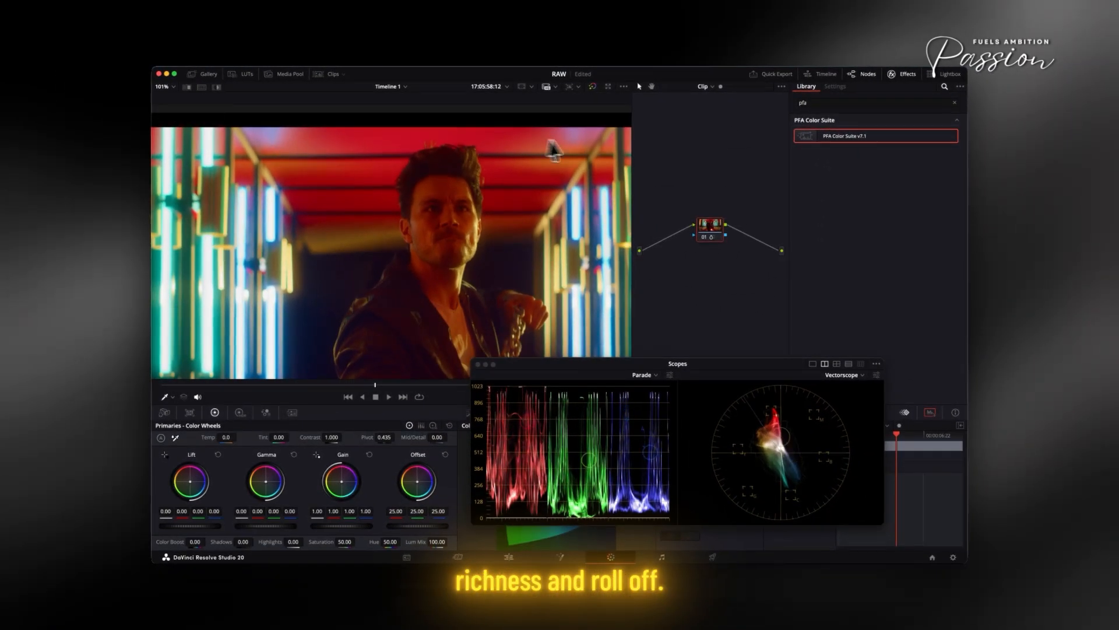
{"action": "key", "text": "super+b"}
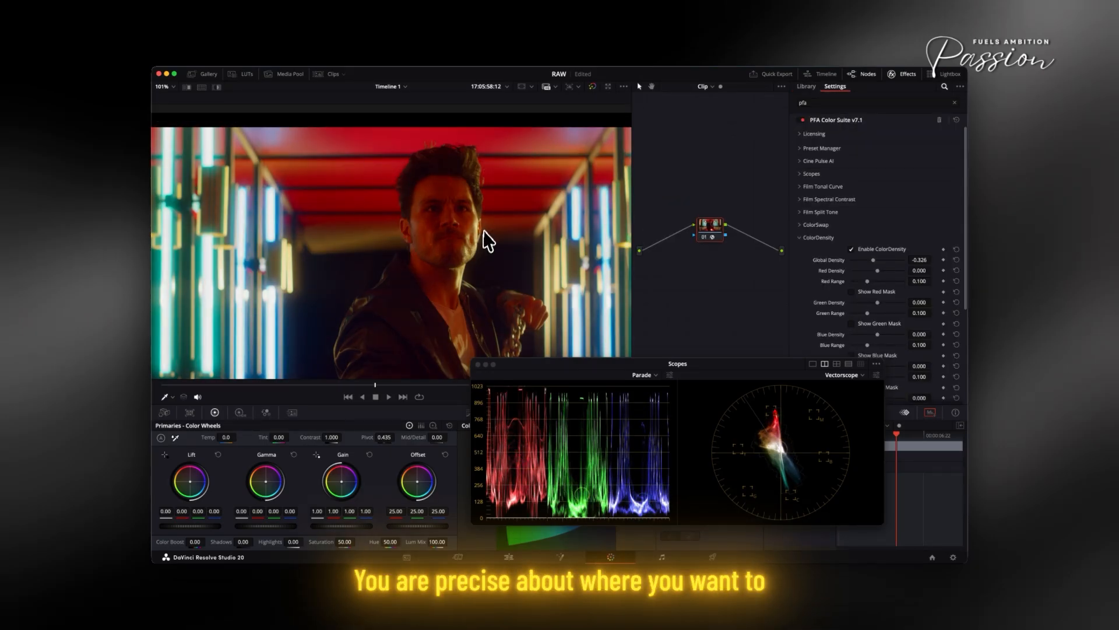
{"action": "key", "text": "super+b"}
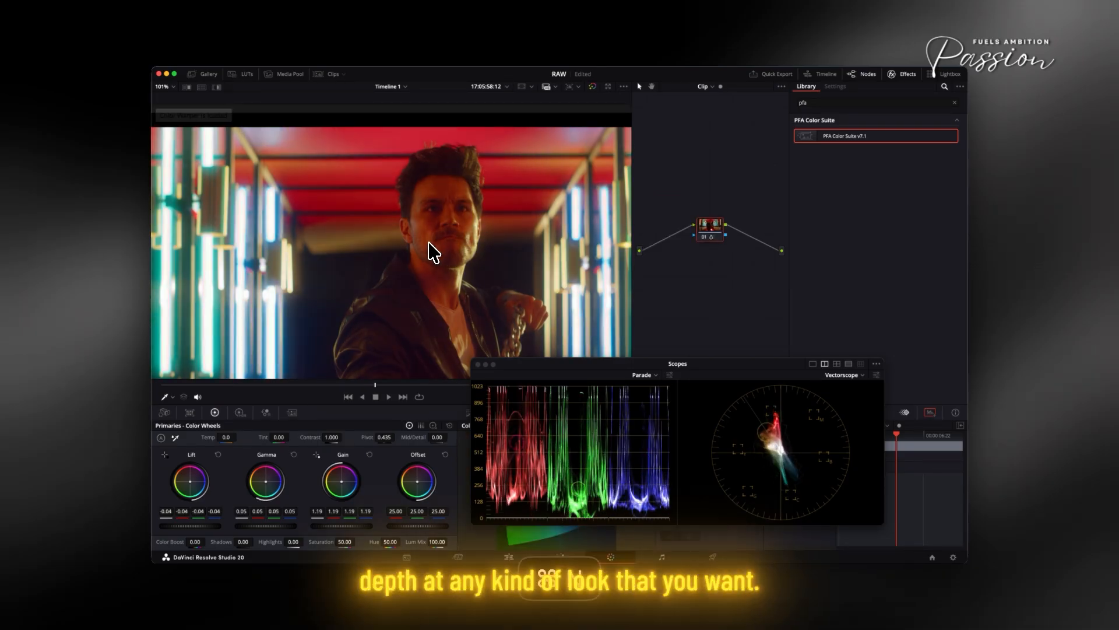
{"action": "key", "text": "super+n"}
{"action": "key", "text": "shift+z"}
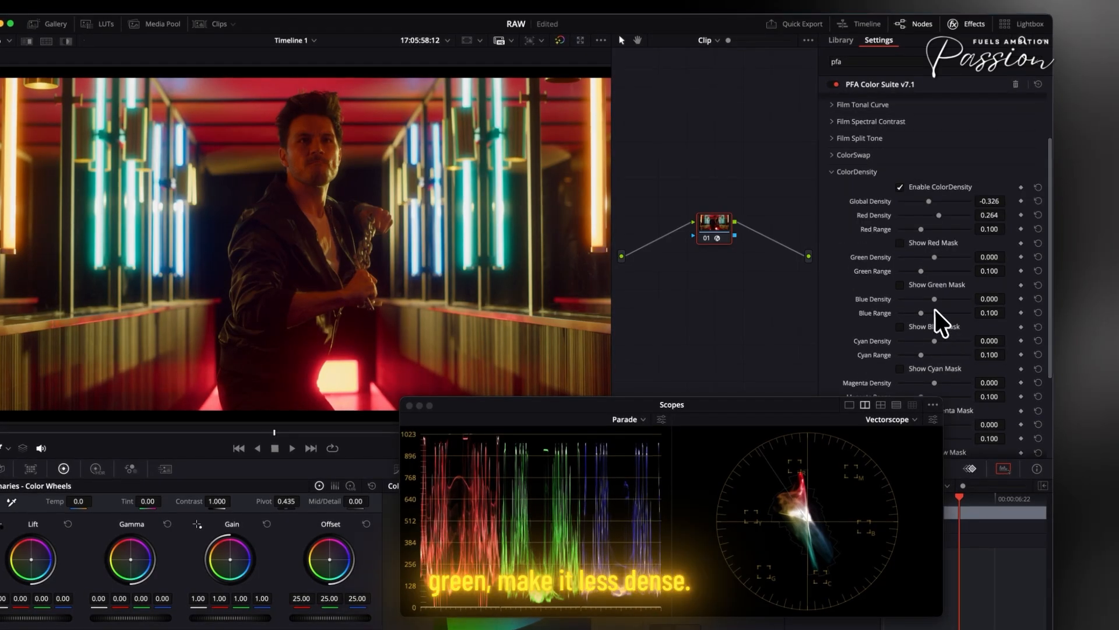
- Set ColorDensity's Green Range to 0.140 using the green mask, and lower the Green Density to -1.349
{"action": "scroll", "coordinate": [926, 321], "scroll_direction": "down", "scroll_amount": 3}
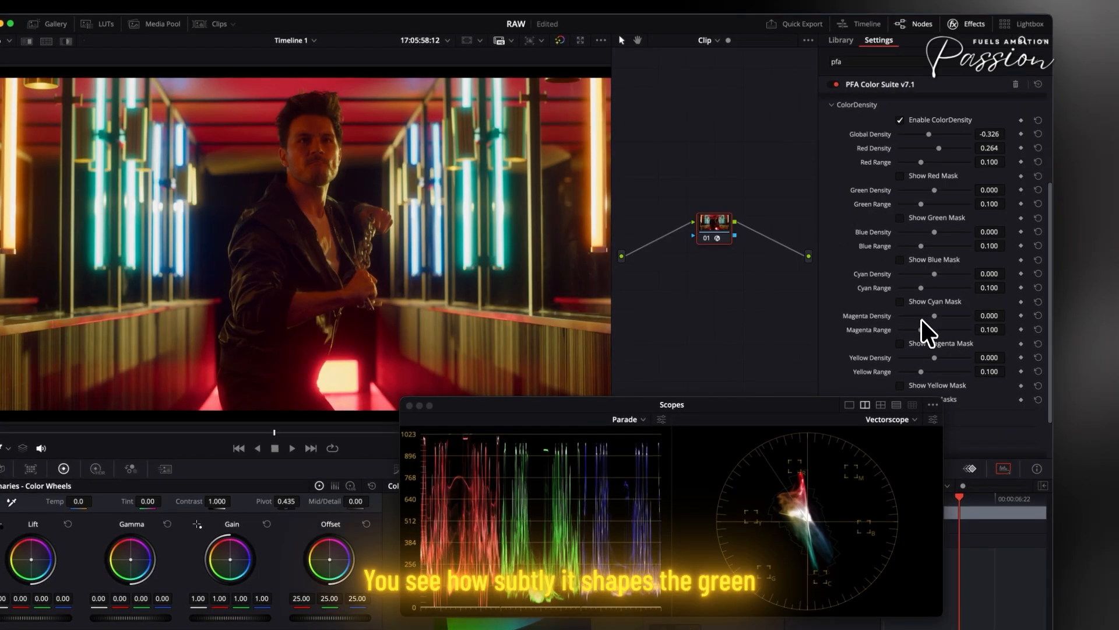
{"action": "left_click", "coordinate": [908, 219]}
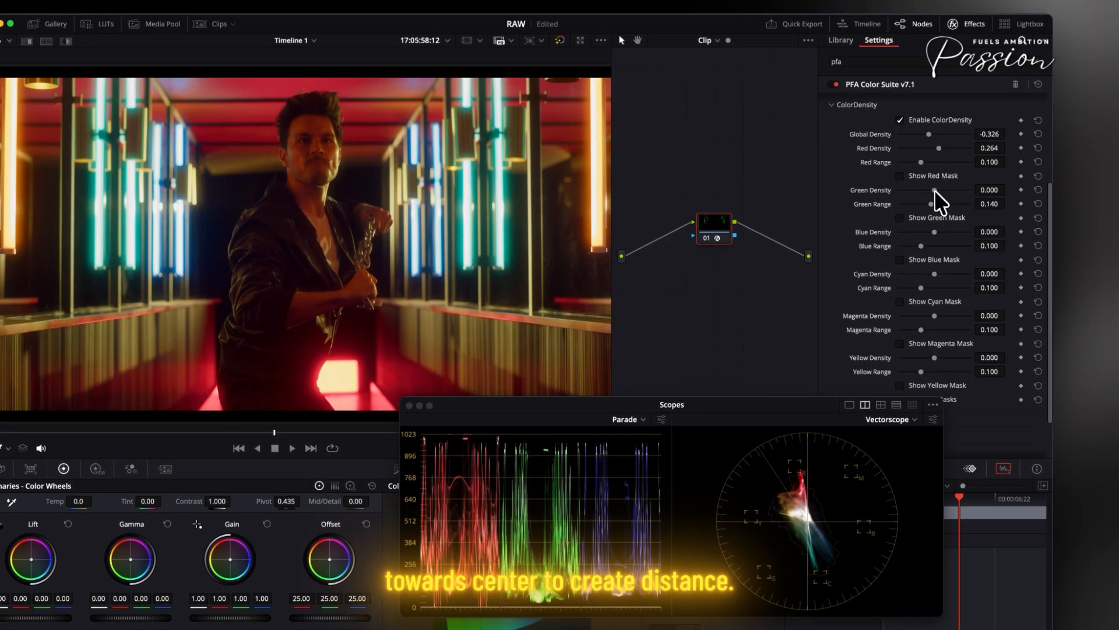
{"action": "left_click_drag", "start_coordinate": [948, 192], "coordinate": [911, 211]}
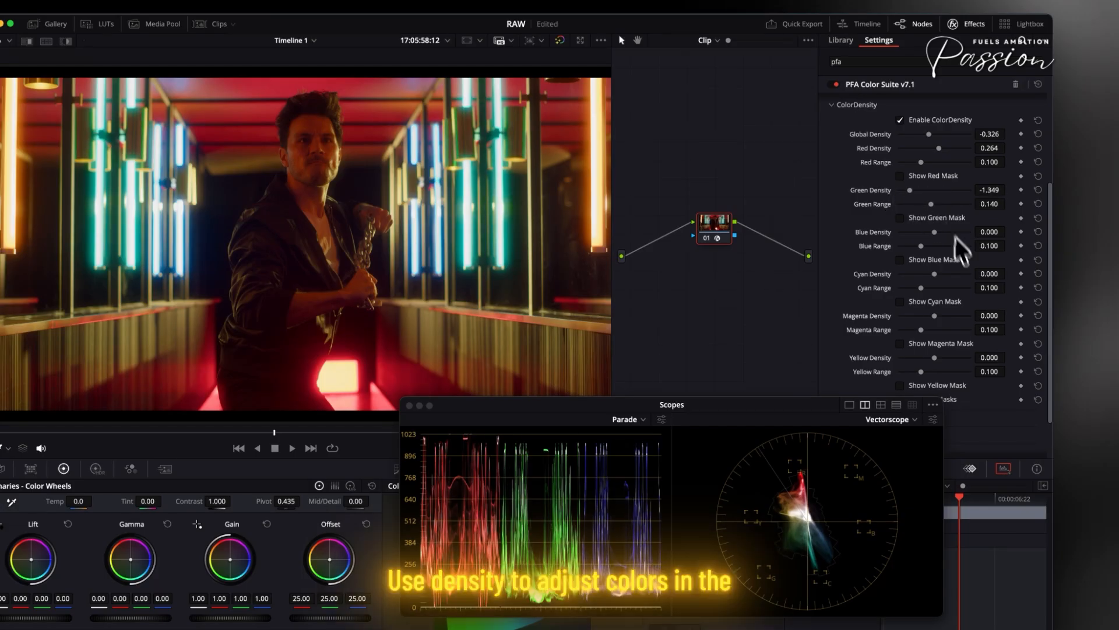
- Using the color masks, set ColorDensity's Cyan Range to 0.152 and Density to -1.163, and Yellow Range to 0.140 and Density to -0.264
{"action": "left_click", "coordinate": [917, 302]}
{"action": "mouse_move", "coordinate": [921, 288]}
{"action": "left_mouse_down"}
{"action": "mouse_move", "coordinate": [934, 288]}
{"action": "mouse_move", "coordinate": [901, 278]}
{"action": "mouse_move", "coordinate": [972, 285]}
{"action": "mouse_move", "coordinate": [912, 289]}
{"action": "mouse_move", "coordinate": [914, 279]}
{"action": "left_mouse_up"}
{"action": "left_click", "coordinate": [929, 302]}
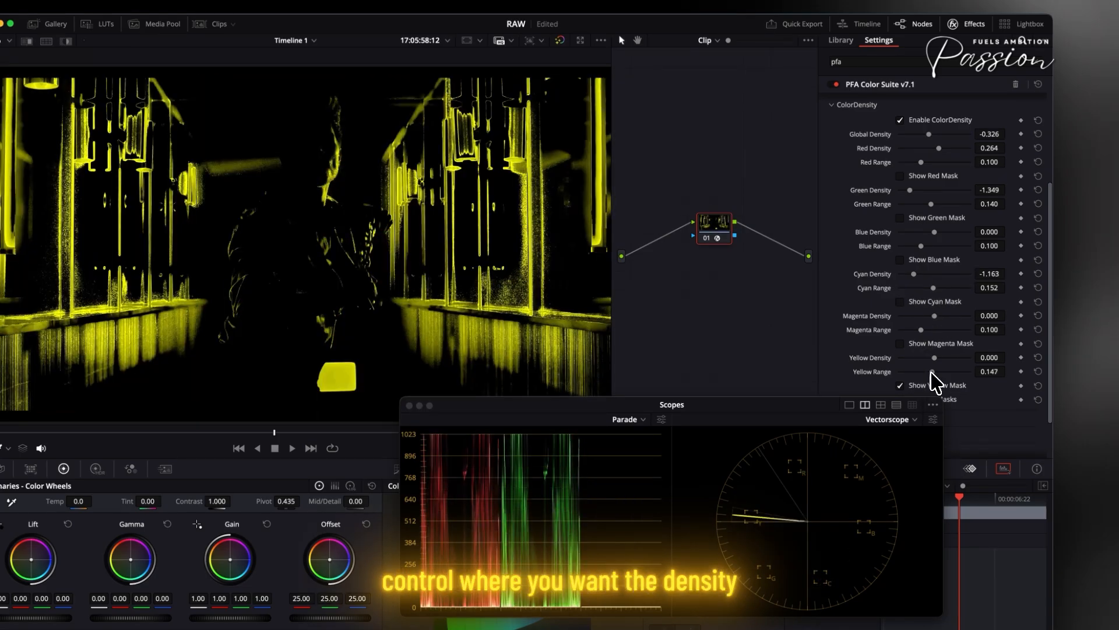
{"action": "mouse_move", "coordinate": [921, 371]}
{"action": "left_mouse_down"}
{"action": "mouse_move", "coordinate": [931, 376]}
{"action": "mouse_move", "coordinate": [930, 360]}
{"action": "left_mouse_up"}
{"action": "left_click", "coordinate": [932, 385]}
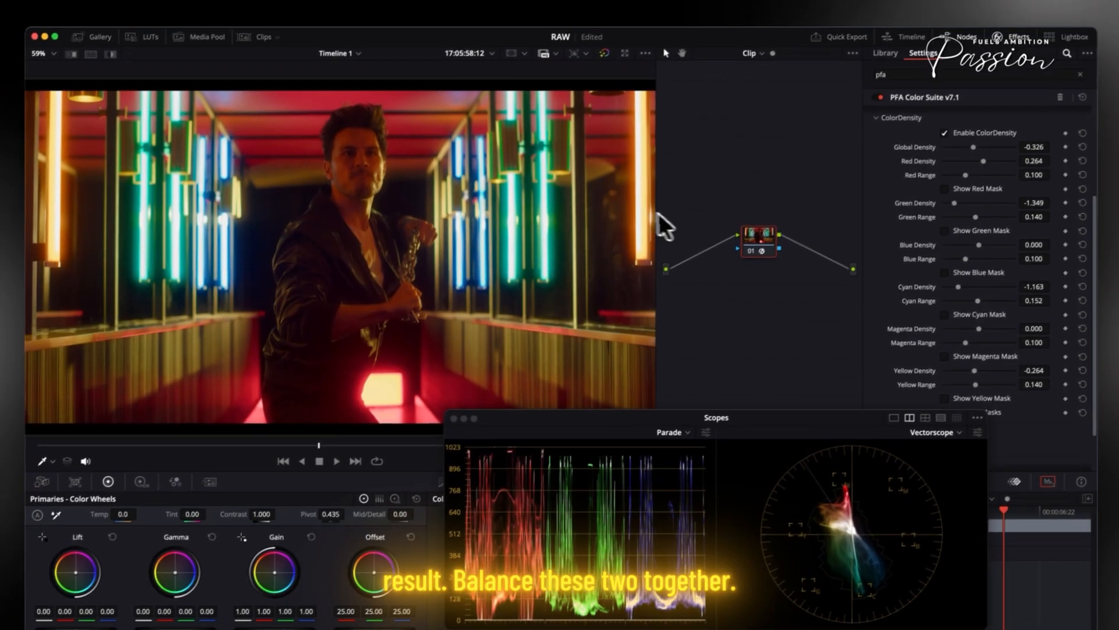
- Play the clip briefly to review the combined ColorSwap and ColorDensity grade in motion
{"action": "key", "text": "space"}
{"action": "key", "text": "space"}
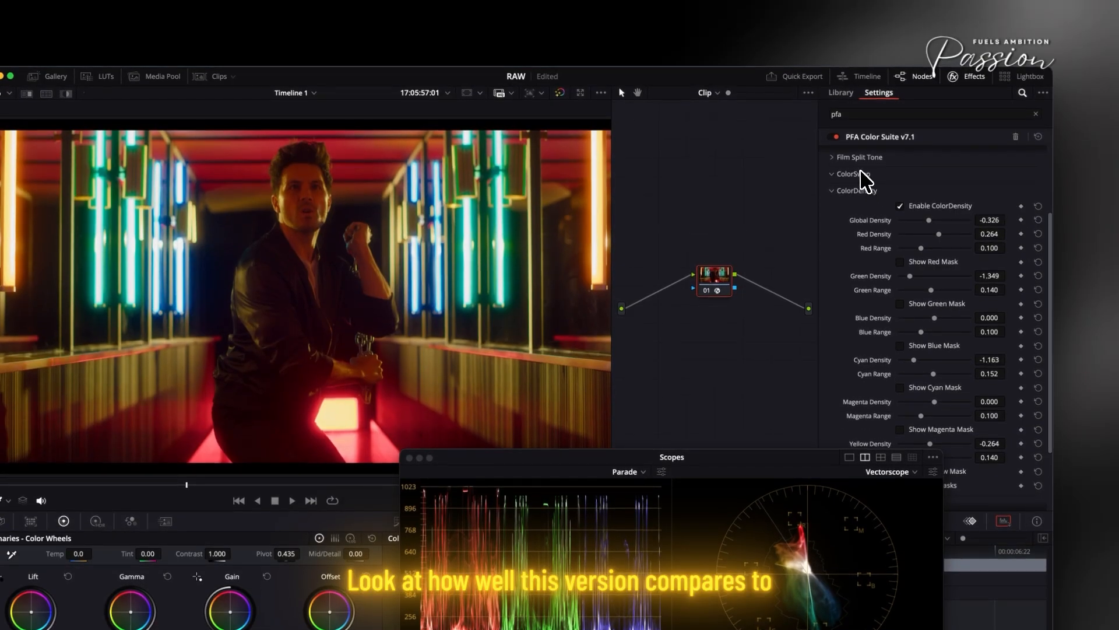
- Reset all PFA Color Suite settings and regrade with ColorSwap Global Saturation 1.054 and ColorDensity Global Density -0.109
{"action": "left_click", "coordinate": [862, 172]}
{"action": "left_click_drag", "start_coordinate": [926, 206], "coordinate": [938, 205]}
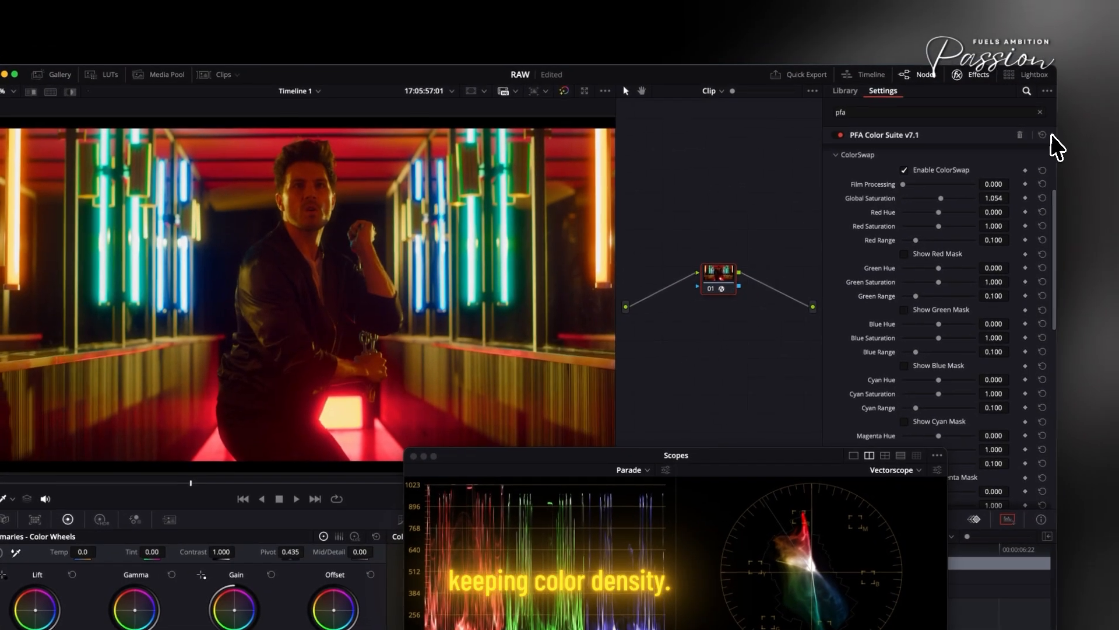
{"action": "left_click", "coordinate": [1038, 138]}
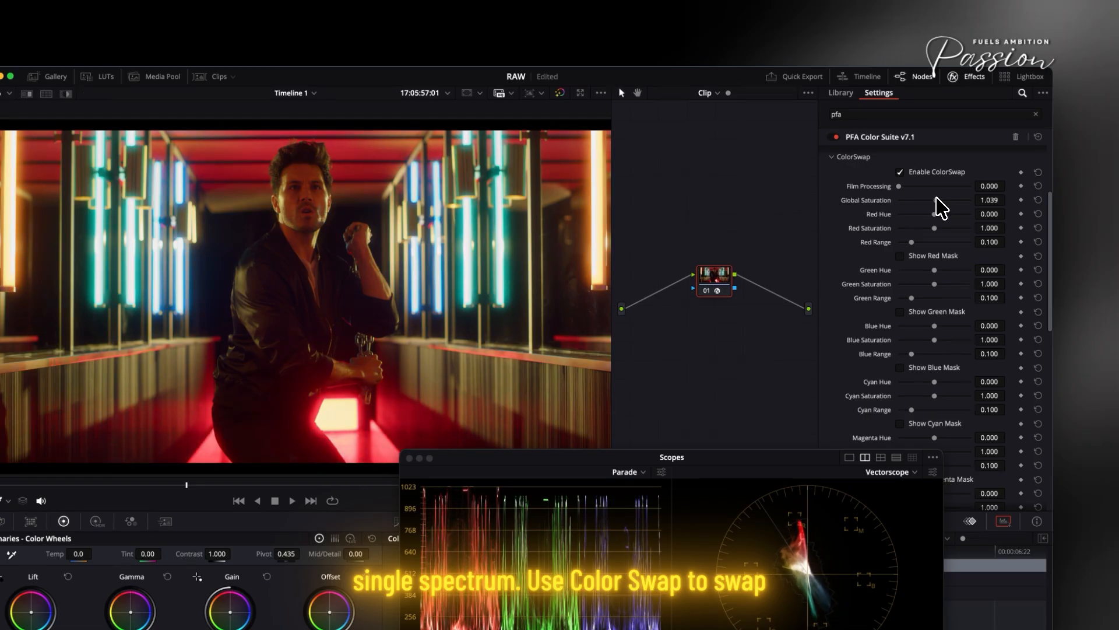
{"action": "left_click", "coordinate": [861, 174]}
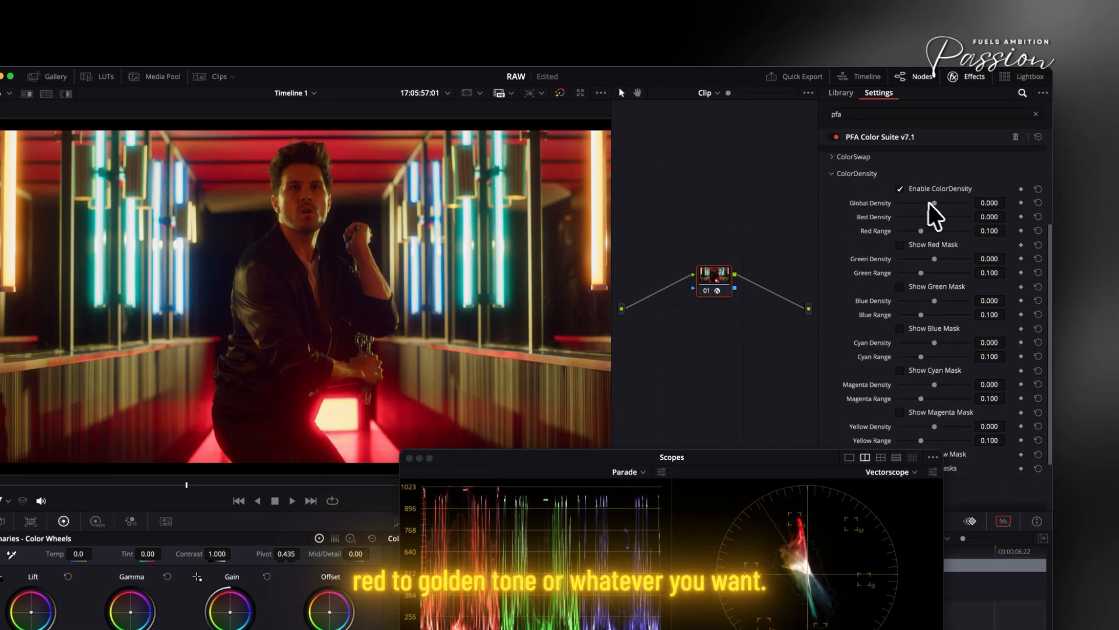
{"action": "left_click_drag", "start_coordinate": [932, 205], "coordinate": [933, 205]}
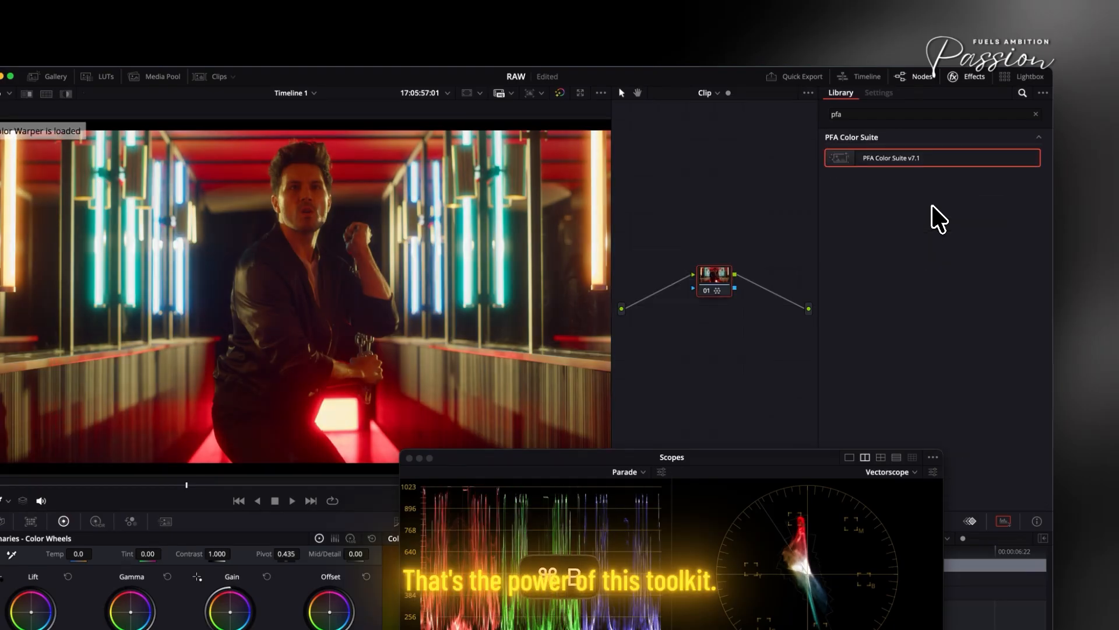
- Cycle through the Color Warper, HSV Node and PFA Color Suite versions to compare them, and look over the ColorSwap controls
{"action": "key", "text": "super+n"}
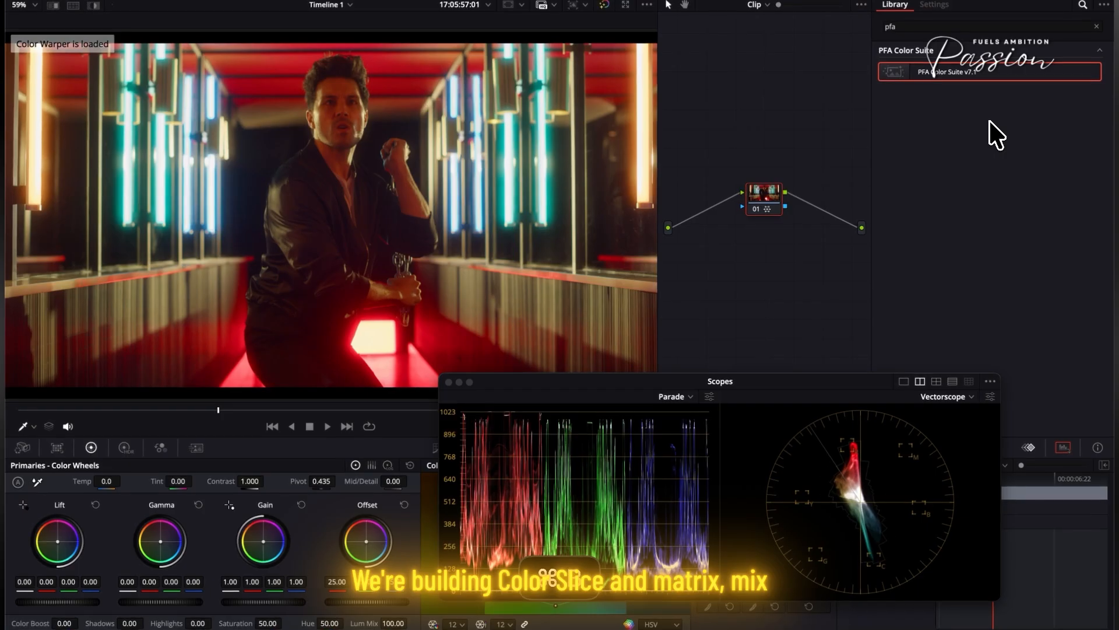
{"action": "key", "text": "super+b"}
{"action": "key", "text": "super+n"}
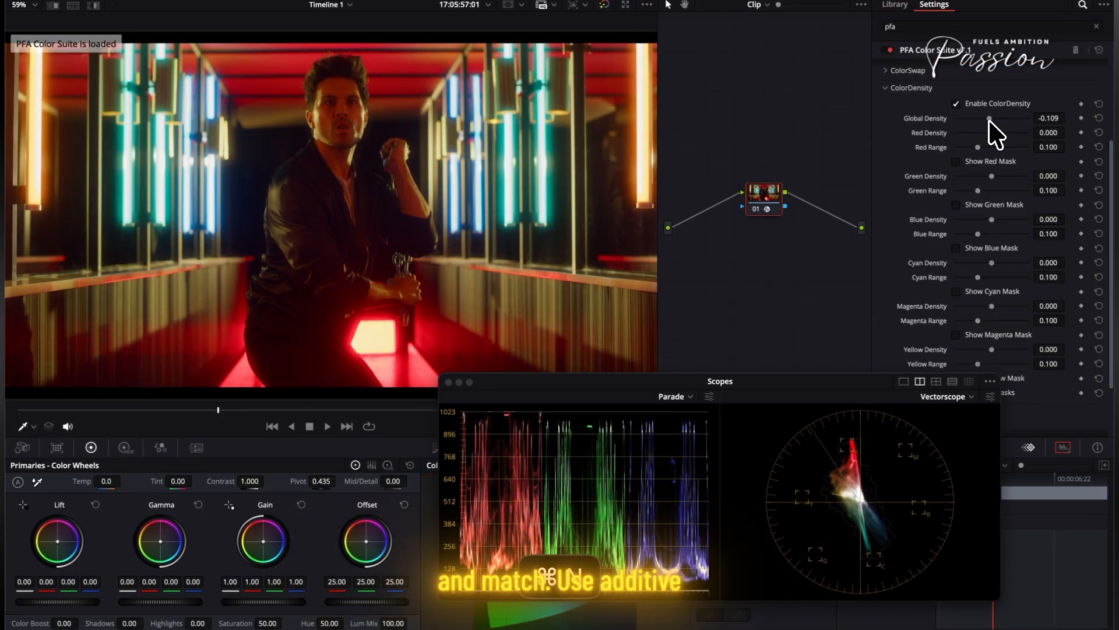
{"action": "key", "text": "super+b"}
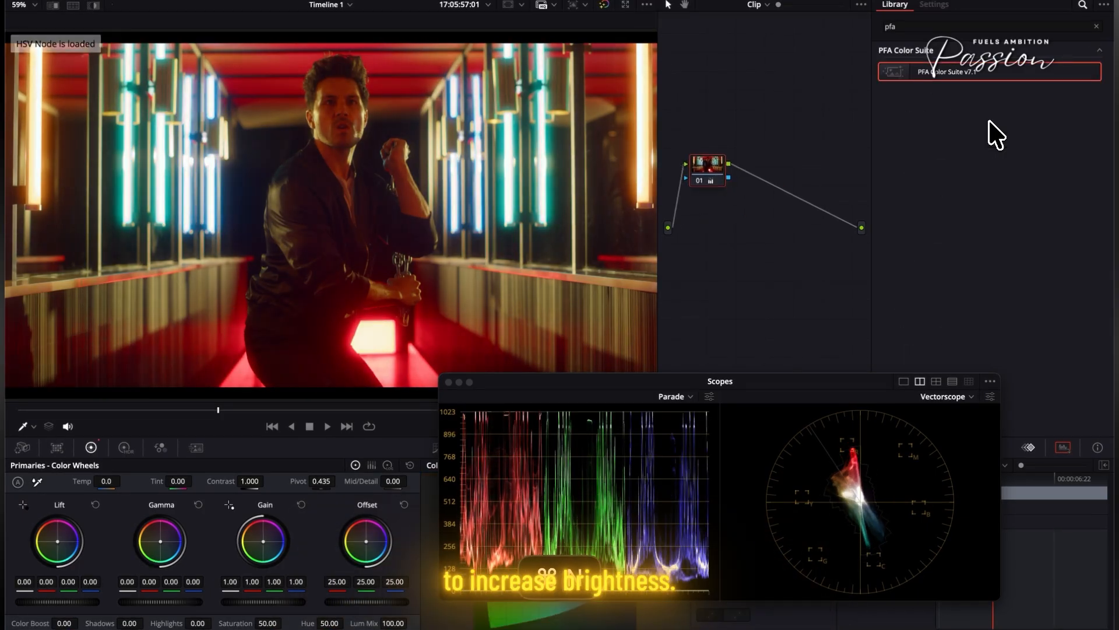
{"action": "key", "text": "super+n"}
{"action": "key", "text": "super+b"}
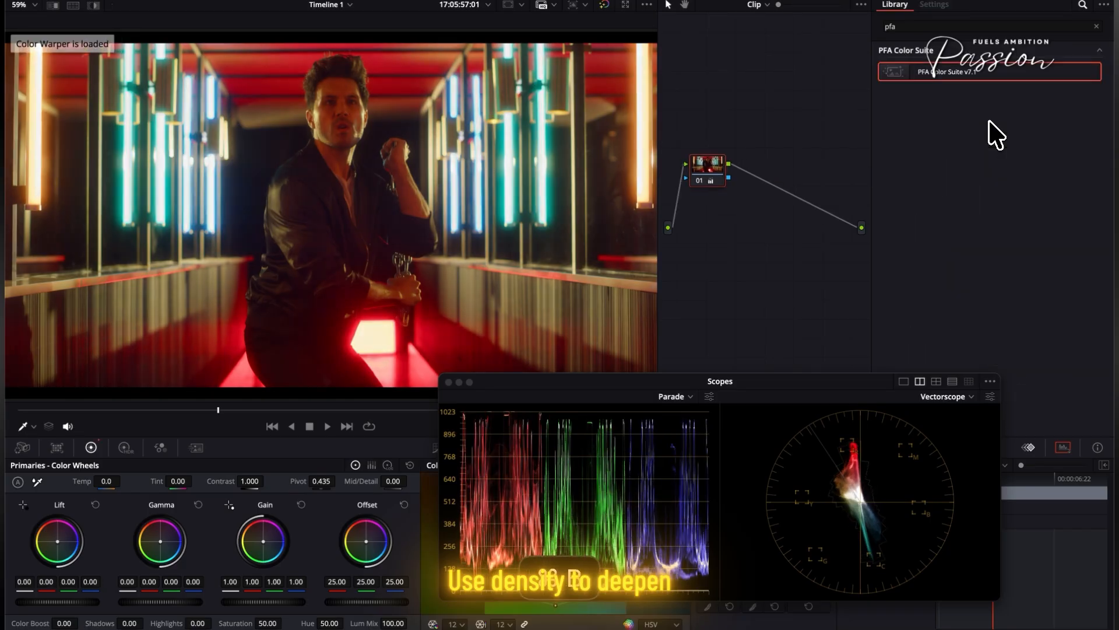
{"action": "key", "text": "super+n"}
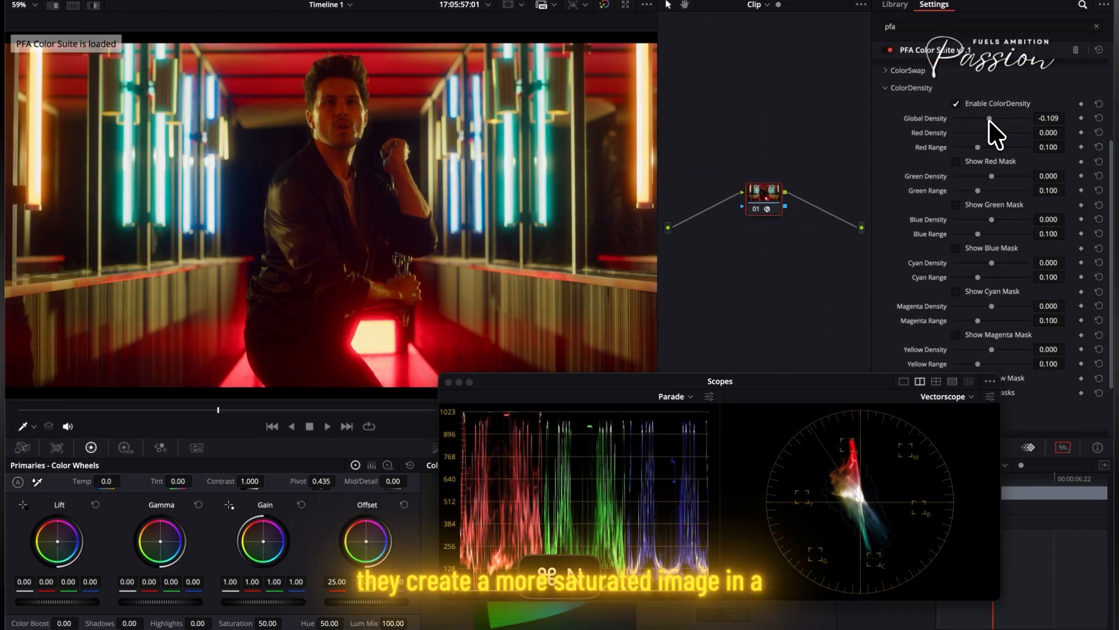
{"action": "key", "text": "super+d"}
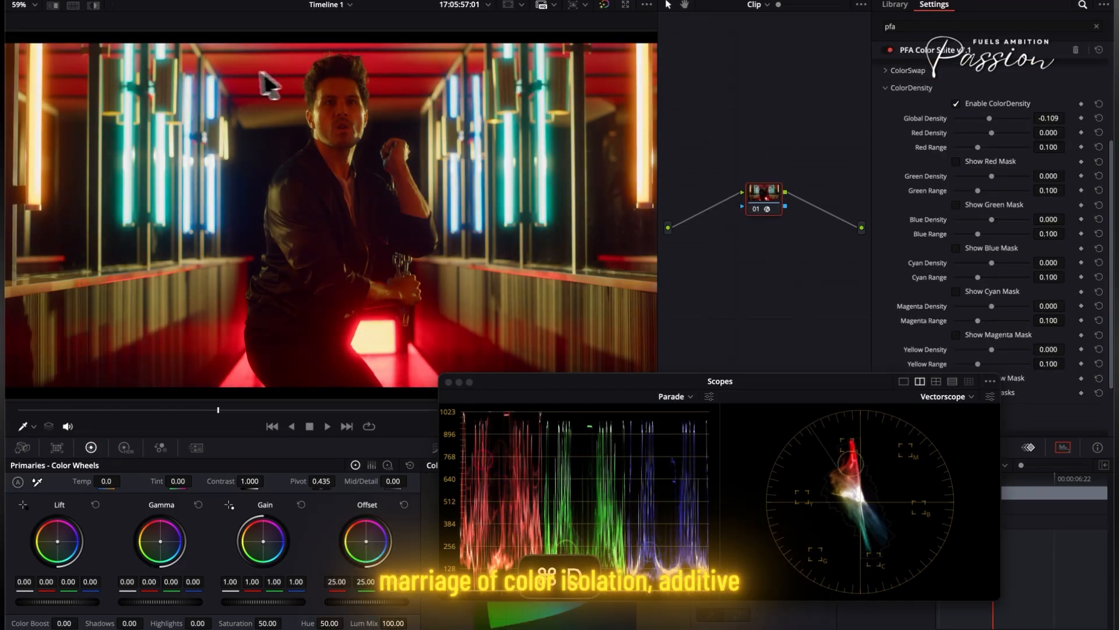
{"action": "key", "text": "super+n"}
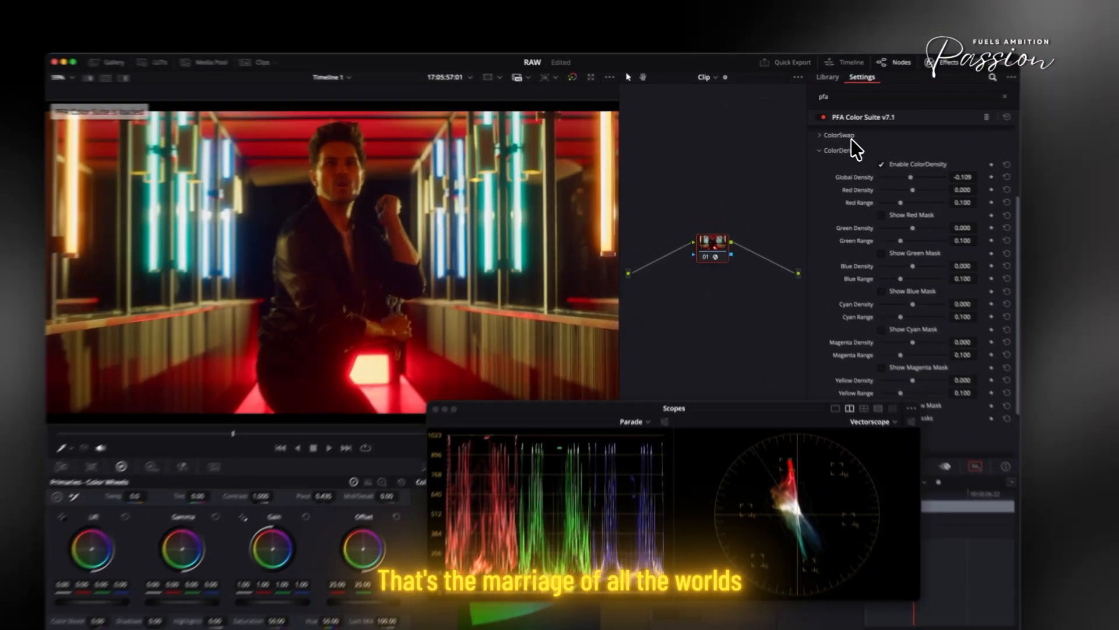
{"action": "left_click", "coordinate": [823, 135]}
{"action": "scroll", "coordinate": [857, 153], "scroll_direction": "down", "scroll_amount": 2}
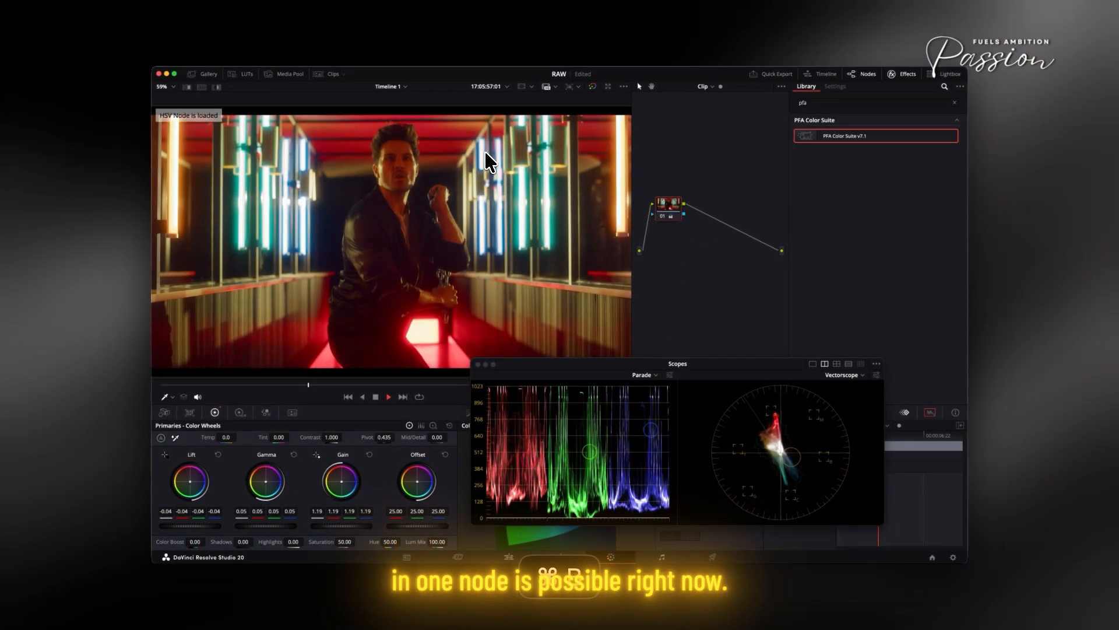
- Play the clip while switching between the HSV Node, Color Mixer, Color Warper and PFA Color Suite versions to compare them in motion
{"action": "key", "text": "space"}
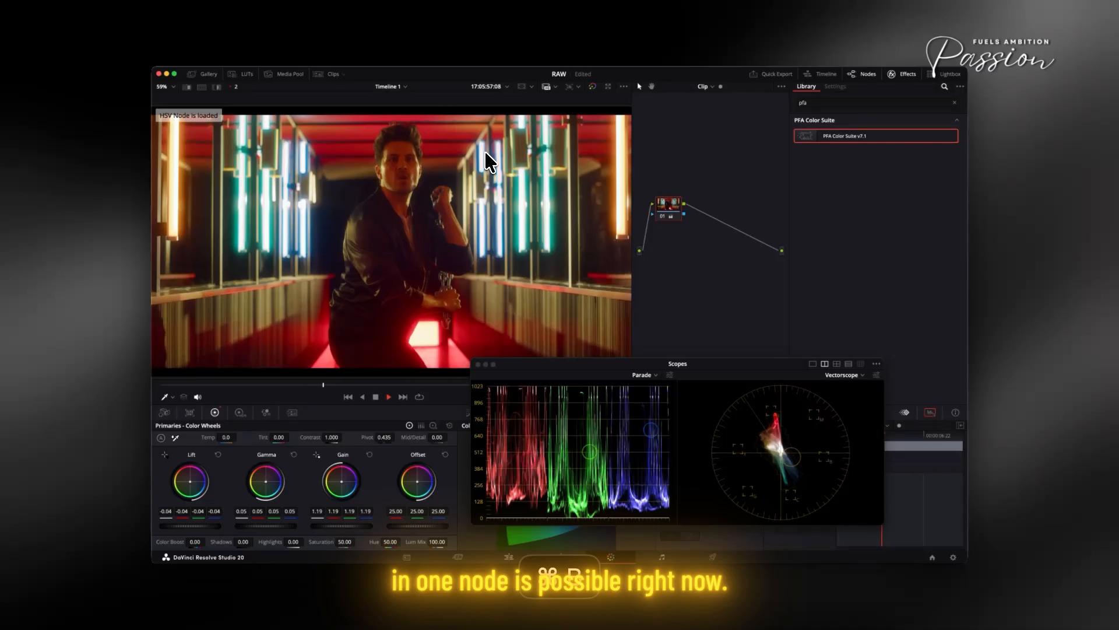
{"action": "key", "text": "super+r"}
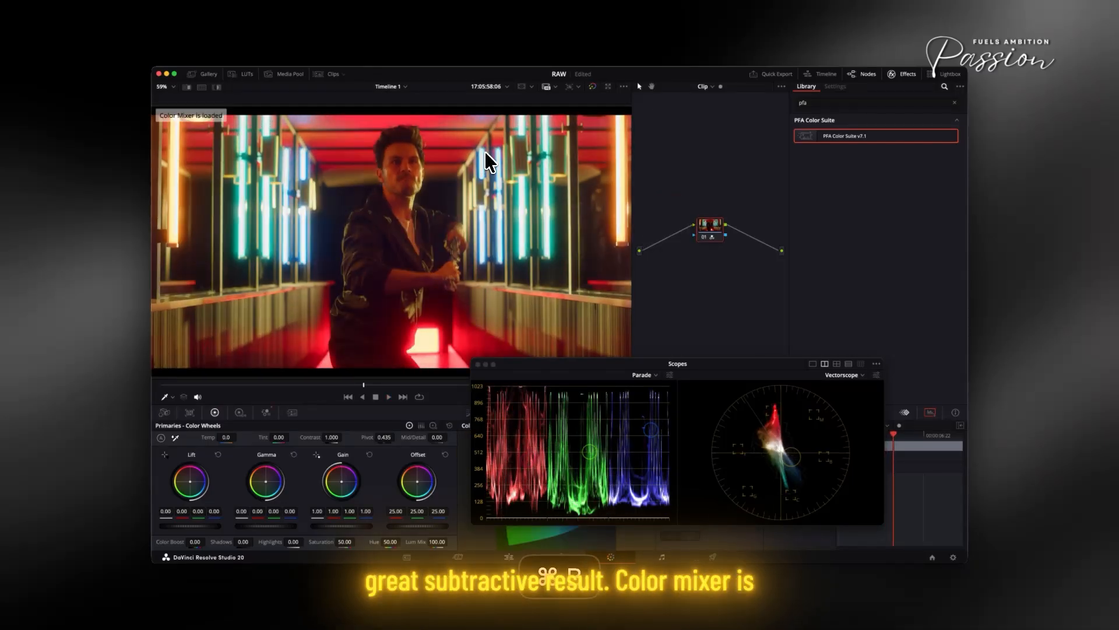
{"action": "key", "text": "super+r"}
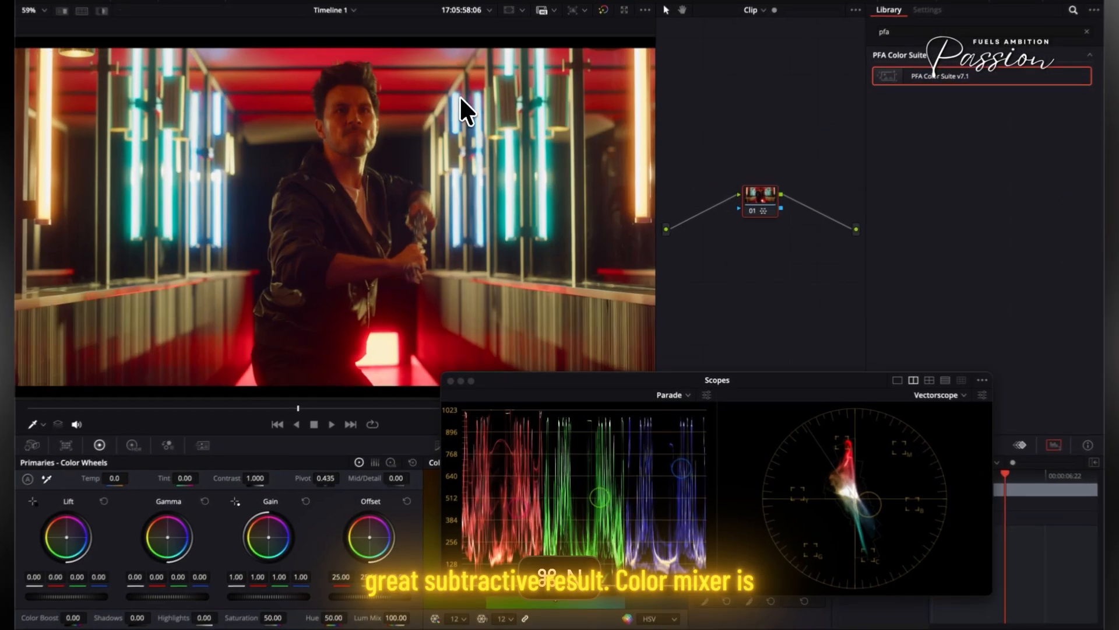
{"action": "key", "text": "space"}
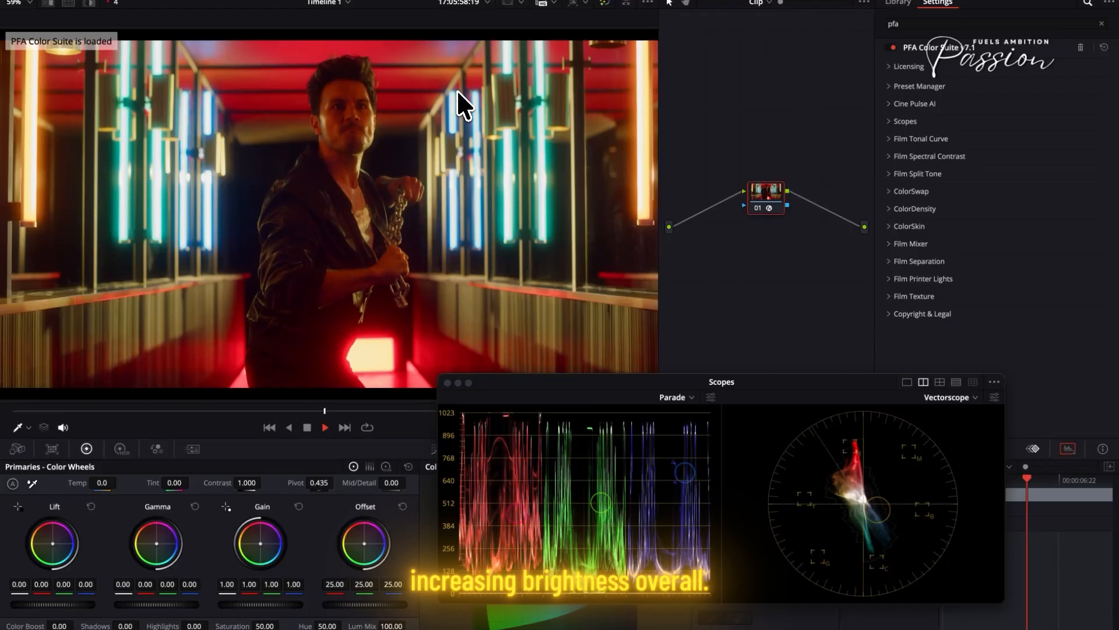
{"action": "key", "text": "super+n"}
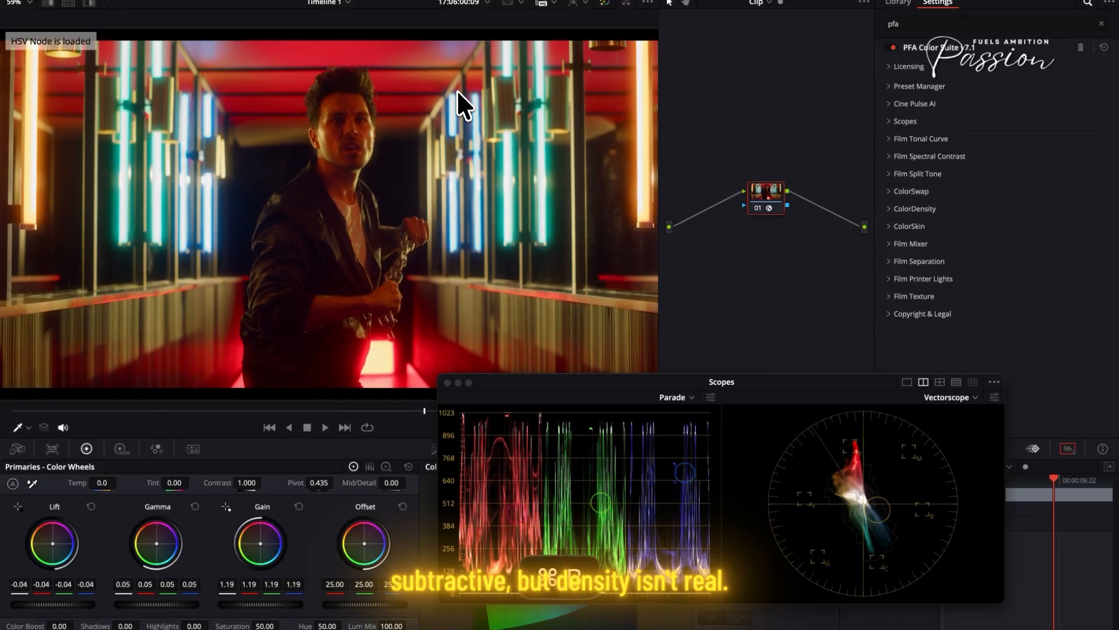
{"action": "key", "text": "super+b"}
{"action": "key", "text": "space"}
- Try Film Spectral Contrast with Red Contrast 0.132, Green Contrast 0.008 and Blue Contrast first 0.271, finally -0.008
{"action": "left_click", "coordinate": [851, 211]}
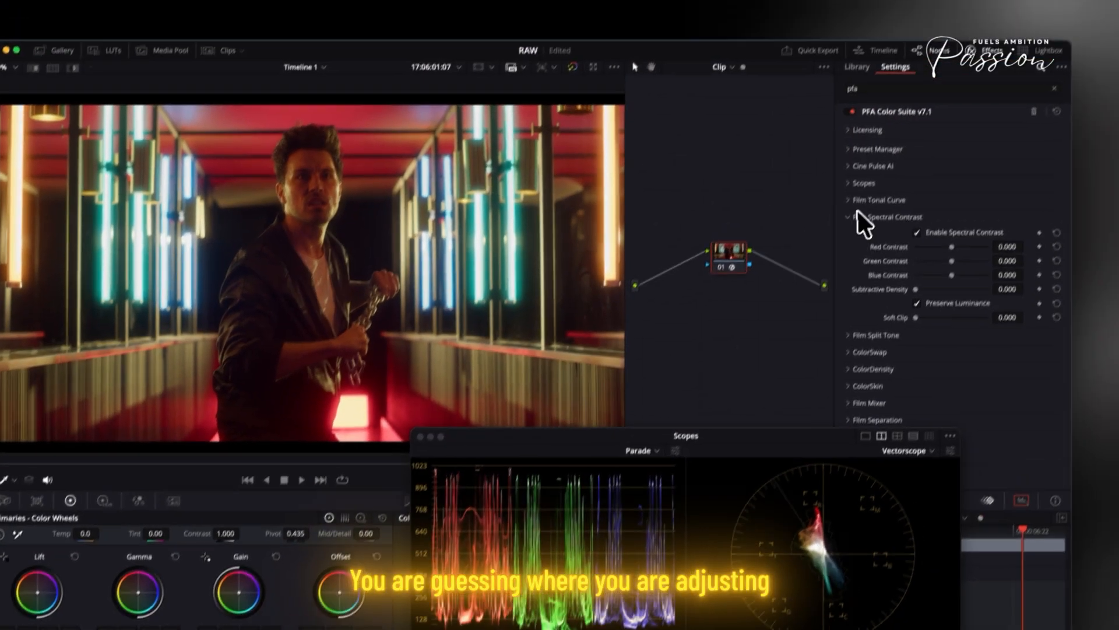
{"action": "mouse_move", "coordinate": [936, 268]}
{"action": "left_mouse_down"}
{"action": "mouse_move", "coordinate": [945, 286]}
{"action": "mouse_move", "coordinate": [924, 286]}
{"action": "left_mouse_up"}
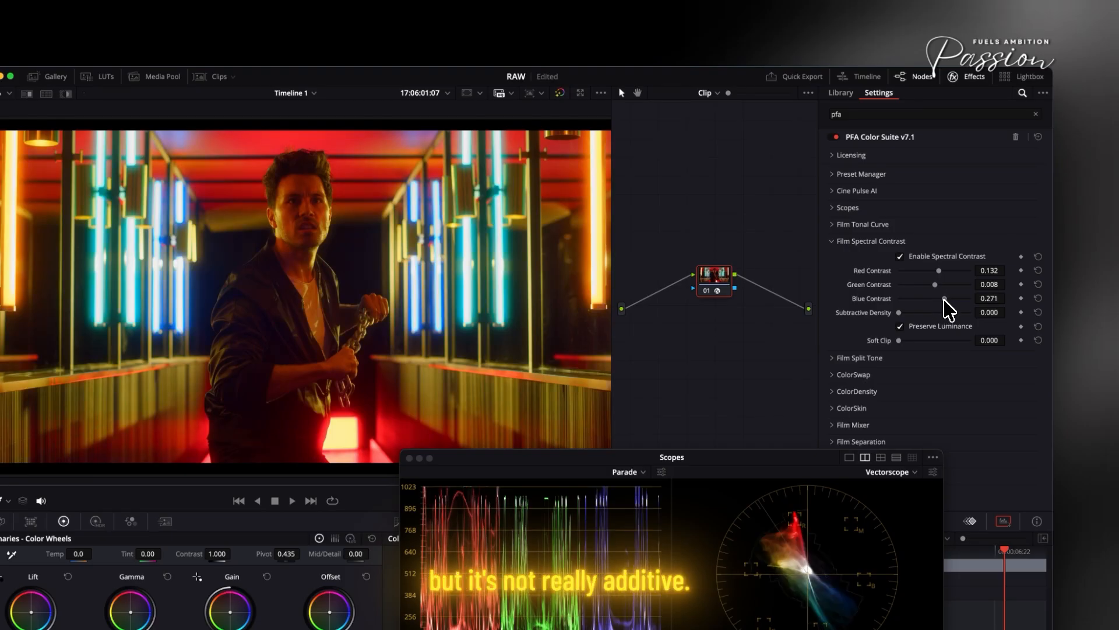
{"action": "left_click_drag", "start_coordinate": [930, 302], "coordinate": [932, 303]}
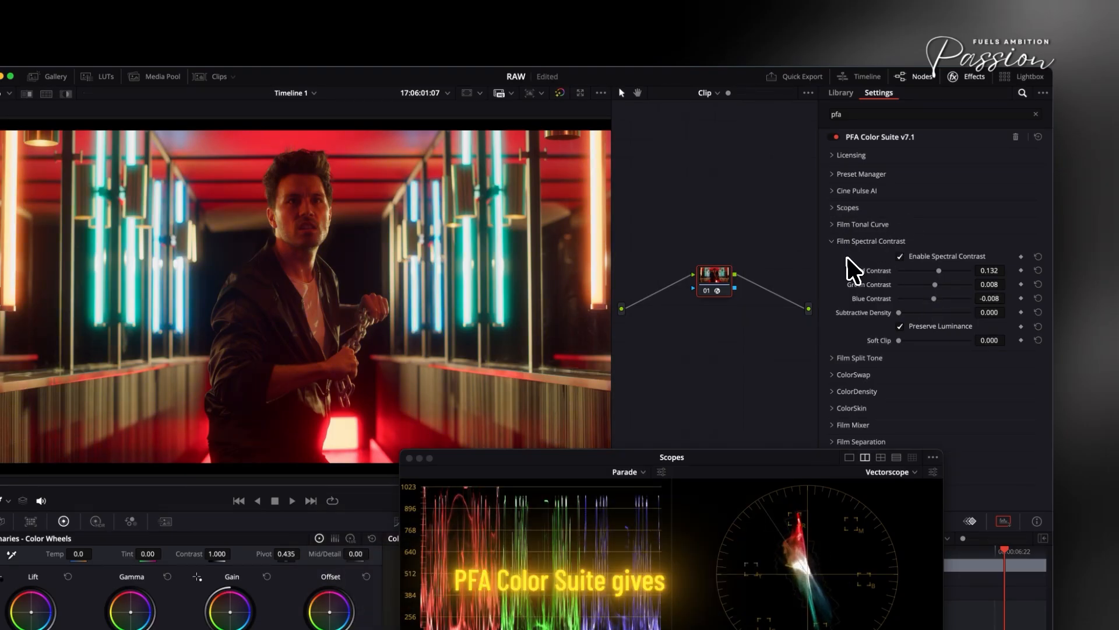
{"action": "left_click", "coordinate": [924, 257]}
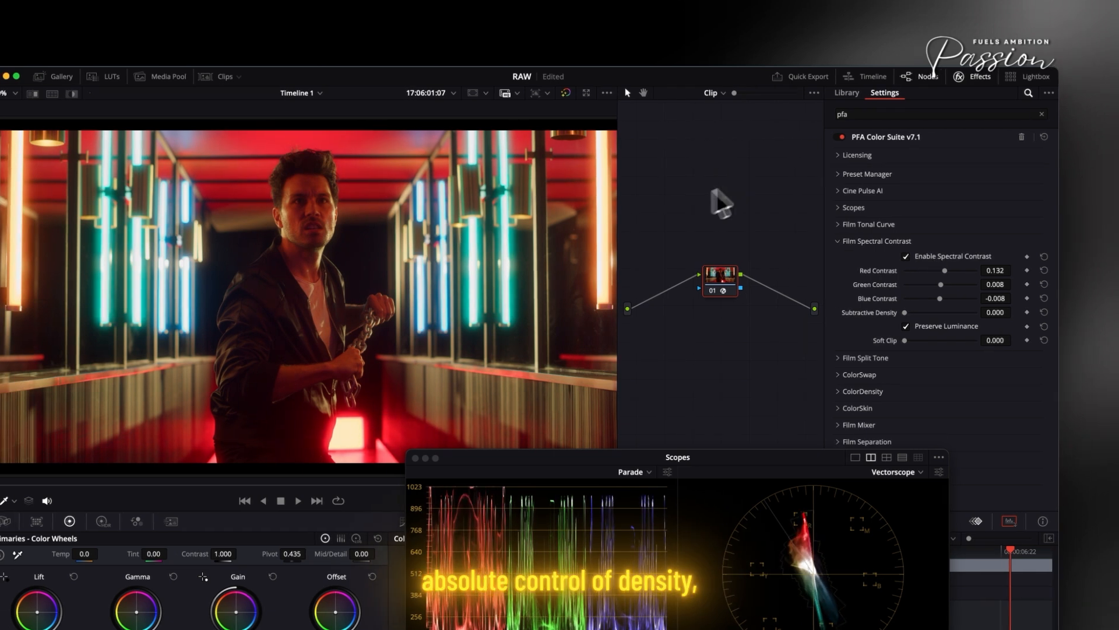
- Undo the Film Spectral Contrast adjustments
{"action": "key", "text": "super+z"}
{"action": "key", "text": "super+z"}
{"action": "key", "text": "super+z"}
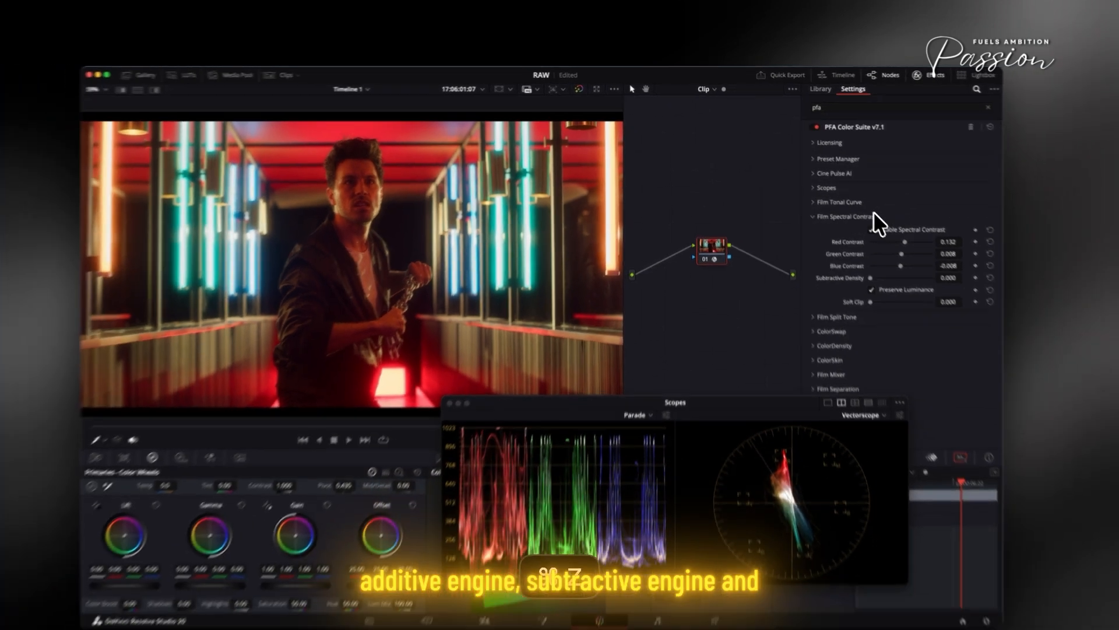
{"action": "key", "text": "super+z"}
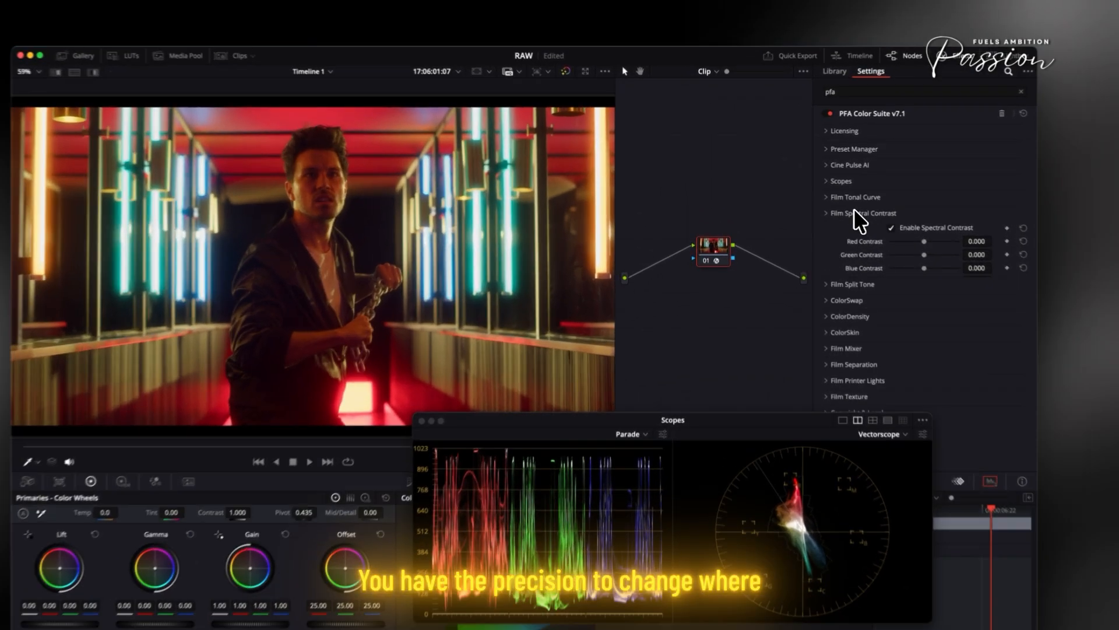
- Try ColorSwap's Red Hue at 0.120, set the Red Range to 0.242 using the red mask, and bring the Red Hue to -0.012
{"action": "left_click", "coordinate": [825, 199]}
{"action": "left_click", "coordinate": [831, 225]}
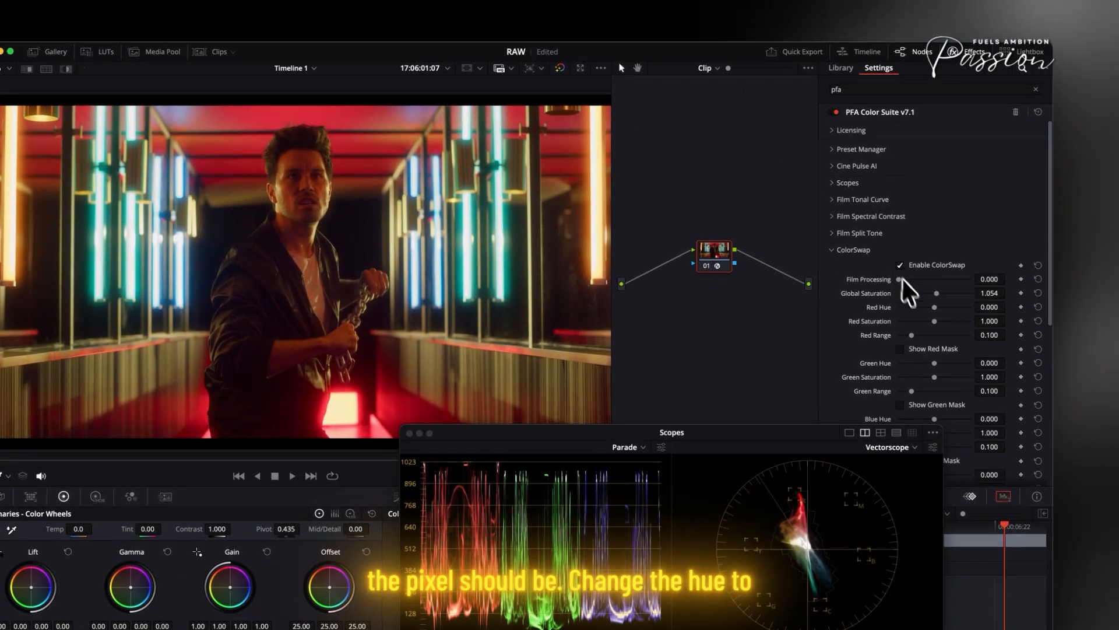
{"action": "left_click_drag", "start_coordinate": [933, 305], "coordinate": [943, 306]}
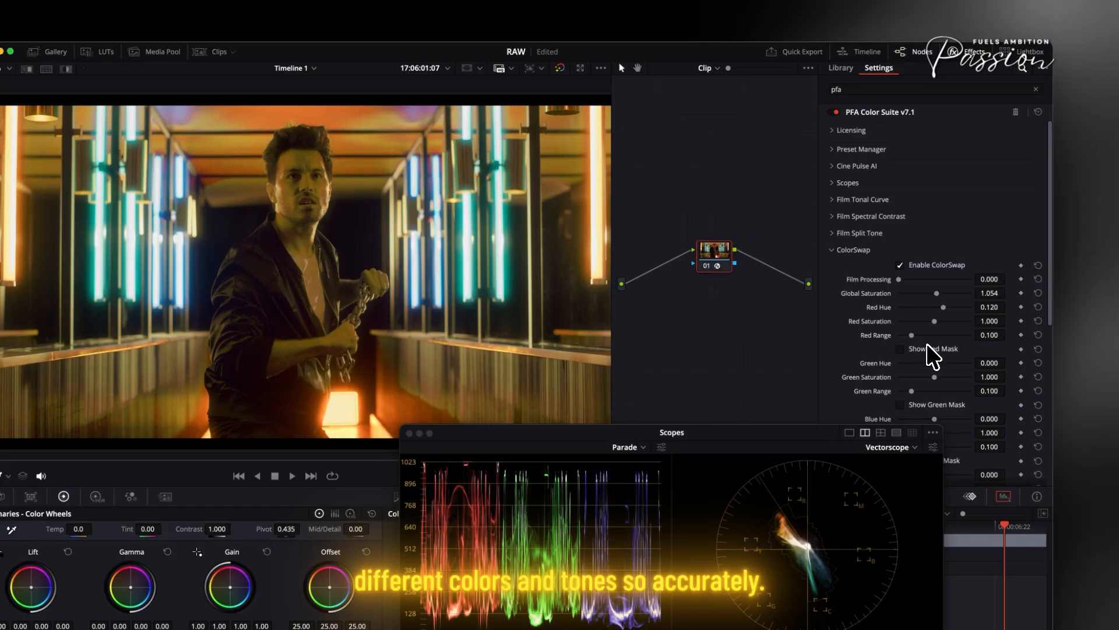
{"action": "left_click", "coordinate": [929, 348]}
{"action": "left_click", "coordinate": [933, 335]}
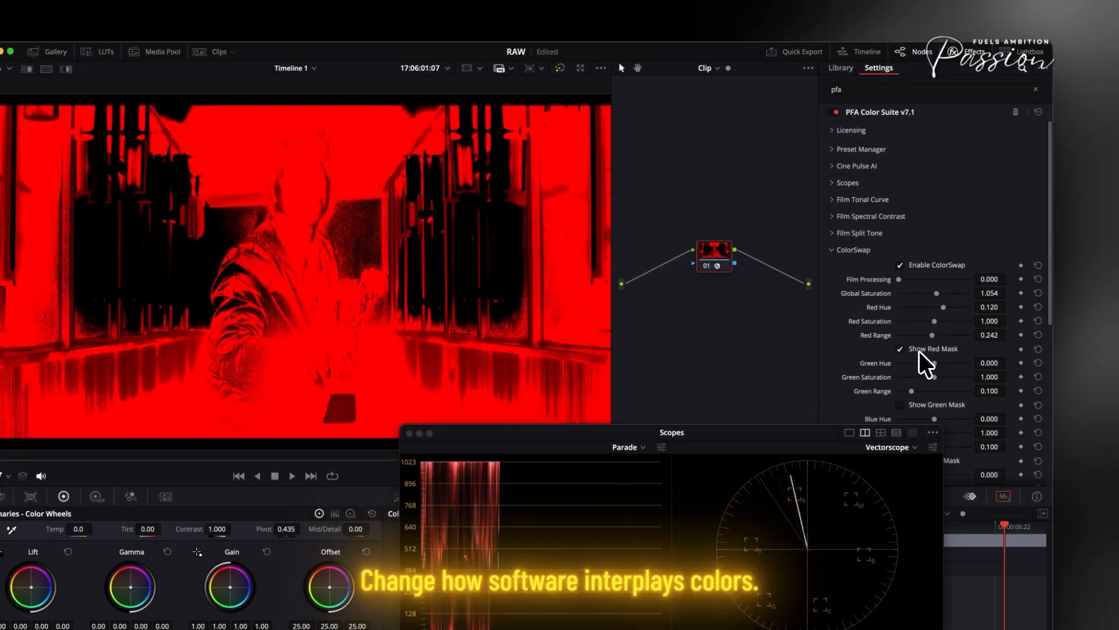
{"action": "left_click", "coordinate": [926, 348]}
{"action": "mouse_move", "coordinate": [942, 312]}
{"action": "left_mouse_down"}
{"action": "mouse_move", "coordinate": [916, 312]}
{"action": "mouse_move", "coordinate": [933, 314]}
{"action": "left_mouse_up"}
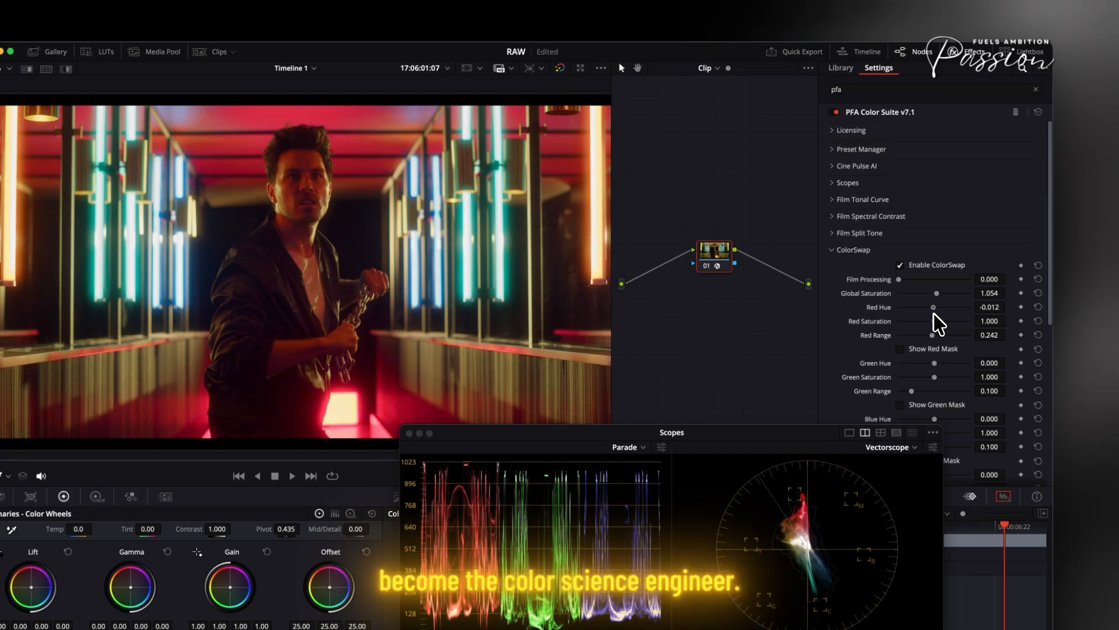
- Compare against the neighbouring version, and undo the ColorSwap red hue, red range and global saturation changes
{"action": "key", "text": "super+b"}
{"action": "key", "text": "super+n"}
{"action": "key", "text": "super+z"}
{"action": "key", "text": "super+z"}
{"action": "key", "text": "super+z"}
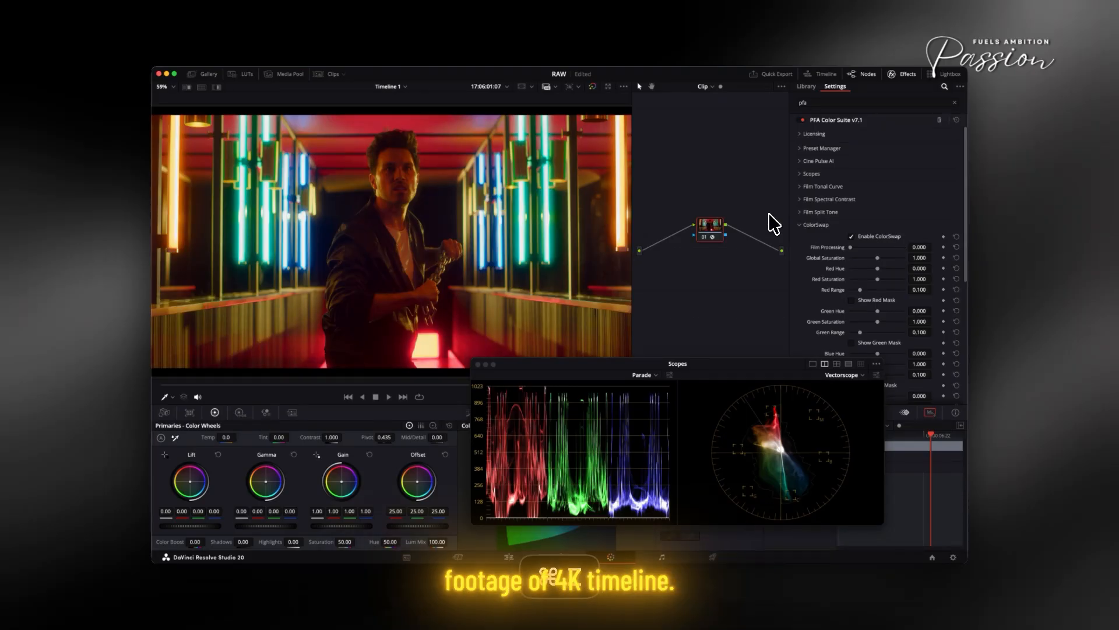
{"action": "key", "text": "super+z"}
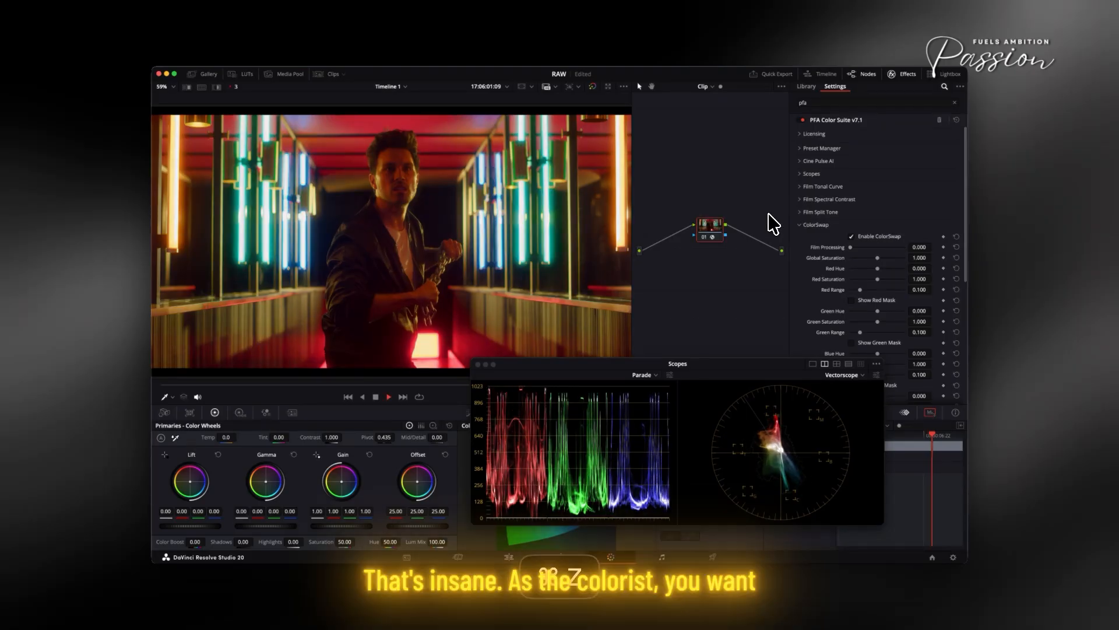